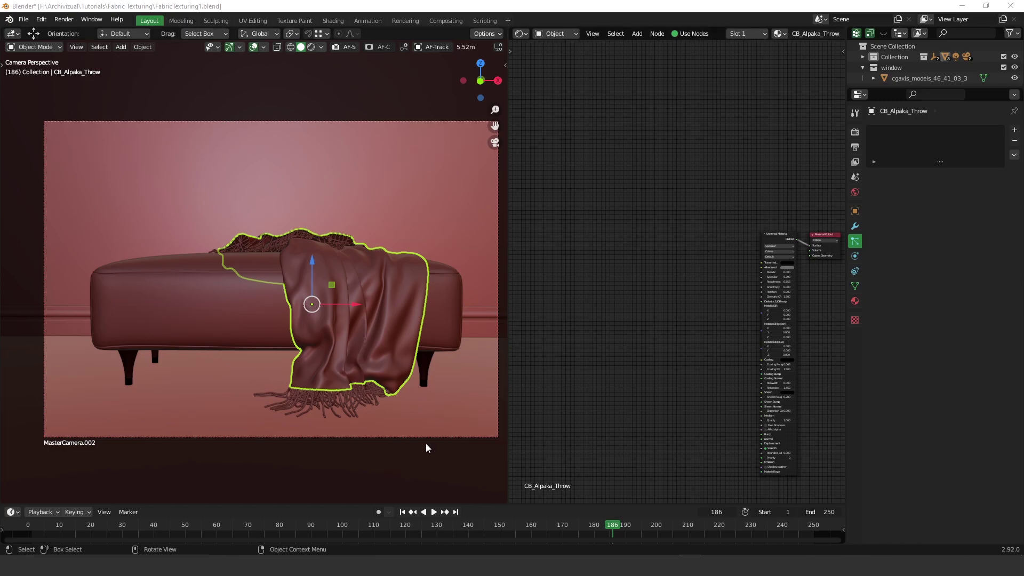
# Switch to Chrome and view the textures.com wool page, Poliigon leather page and node_wrangler_octane GitHub page, then return to Blender
pyautogui.moveTo(299, 523)
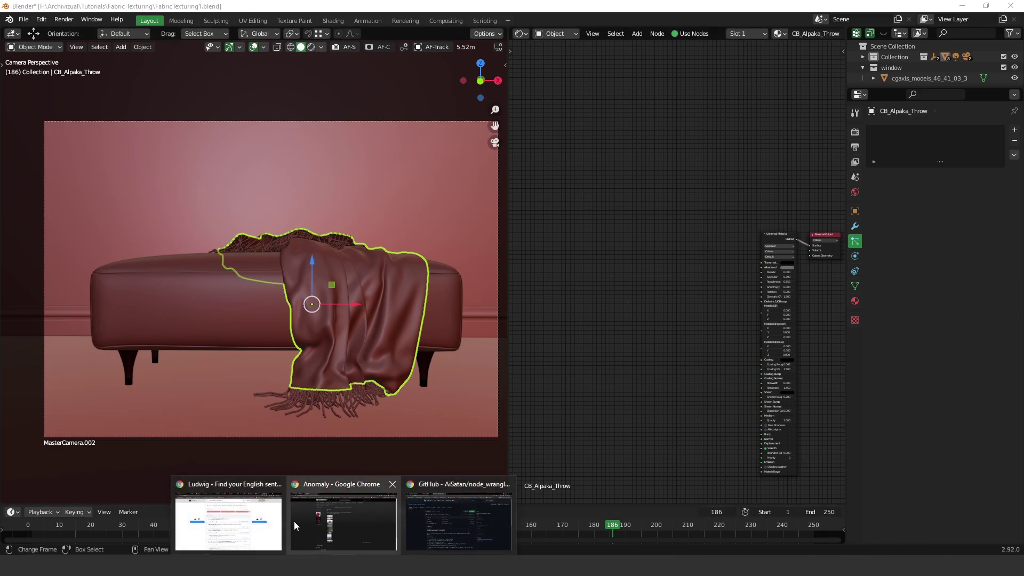
pyautogui.click(481, 498)
pyautogui.click(101, 9)
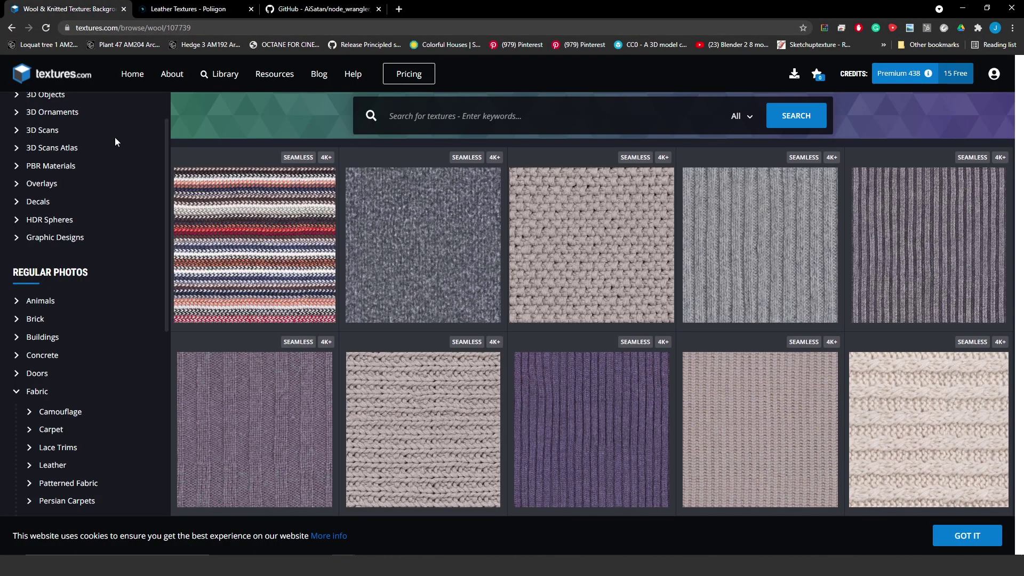
pyautogui.click(211, 6)
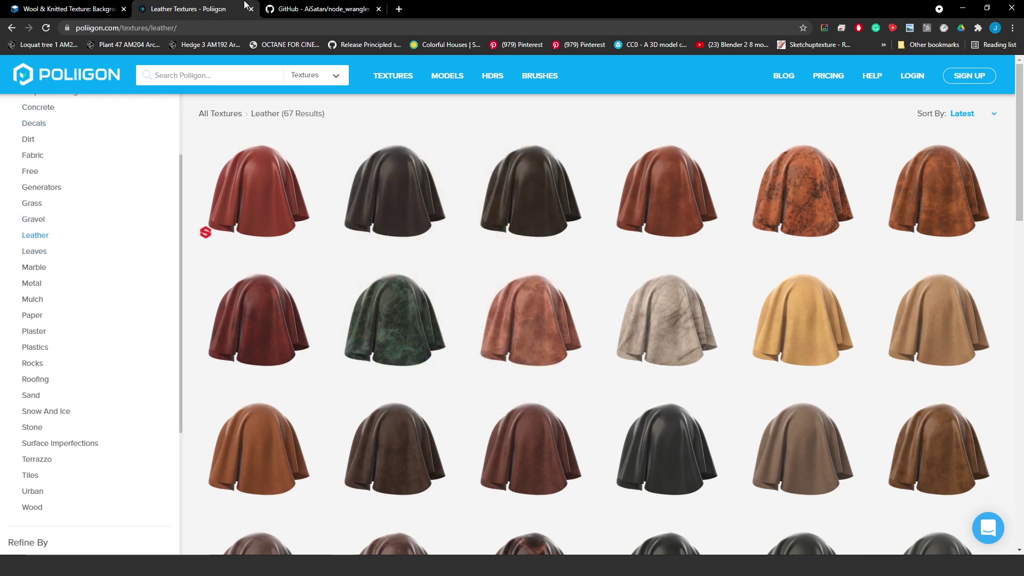
pyautogui.click(321, 9)
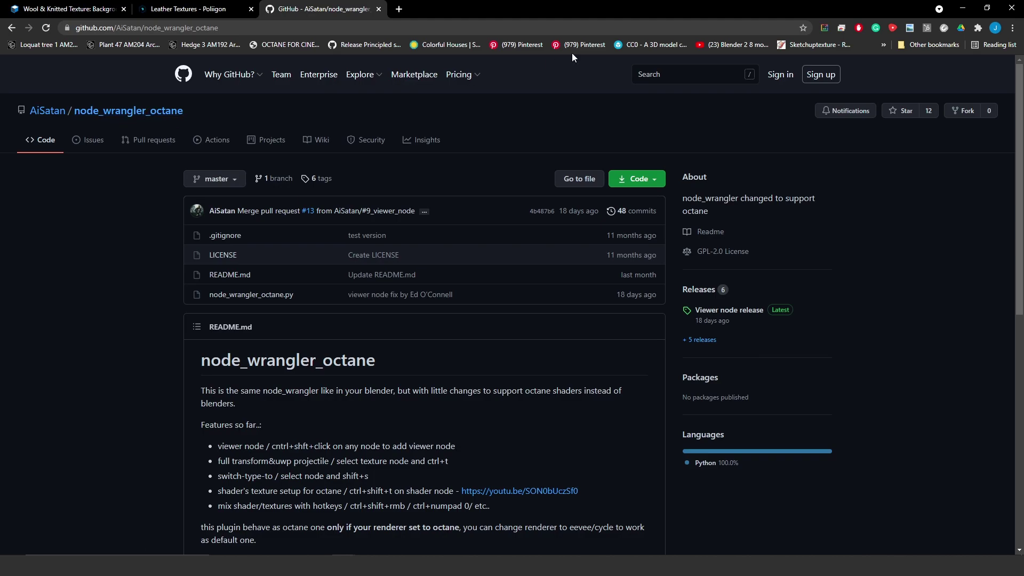
pyautogui.click(964, 10)
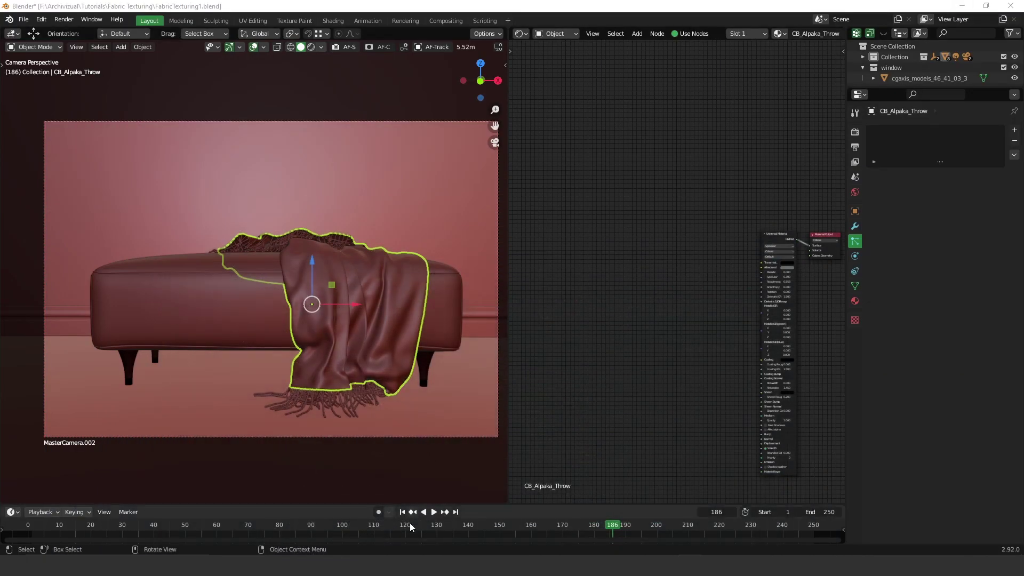
# Switch to Chrome to compare Poliigon's leather textures, previewing Fabric Leather Vintage Dusty Brown 001, with the textures.com wool textures, and return to Blender
pyautogui.moveTo(343, 565)
pyautogui.click(479, 521)
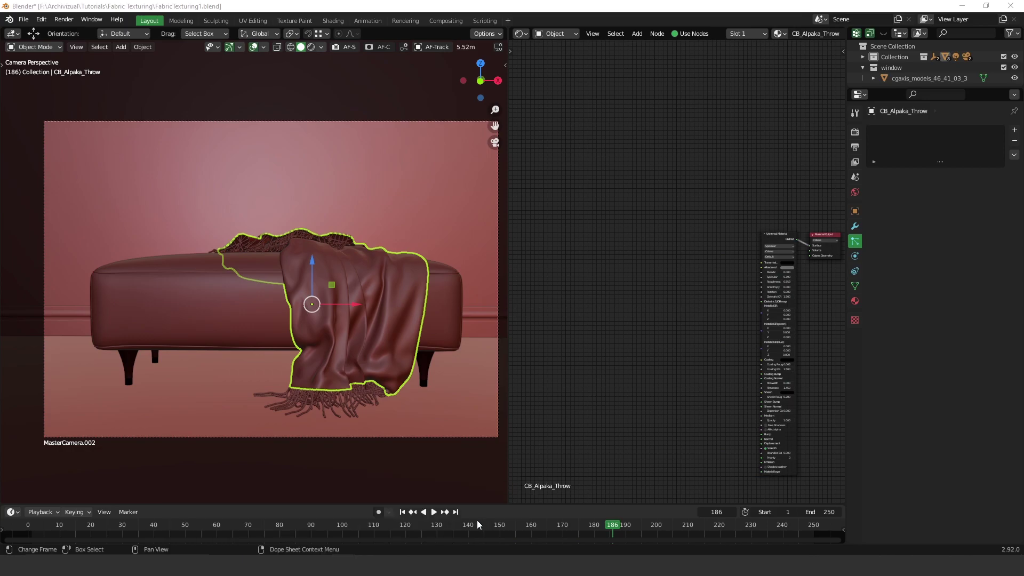
pyautogui.click(182, 8)
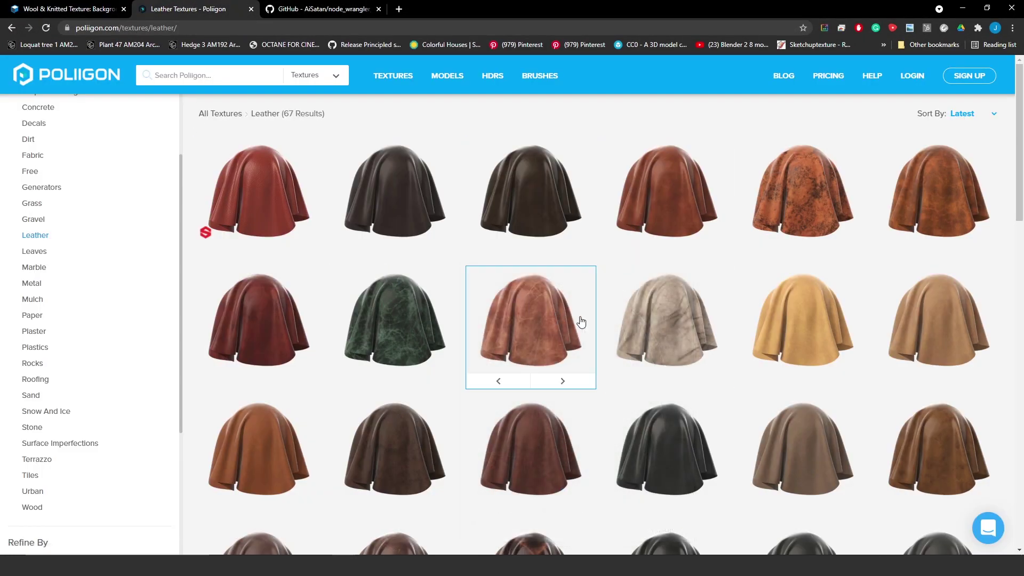
pyautogui.moveTo(568, 327)
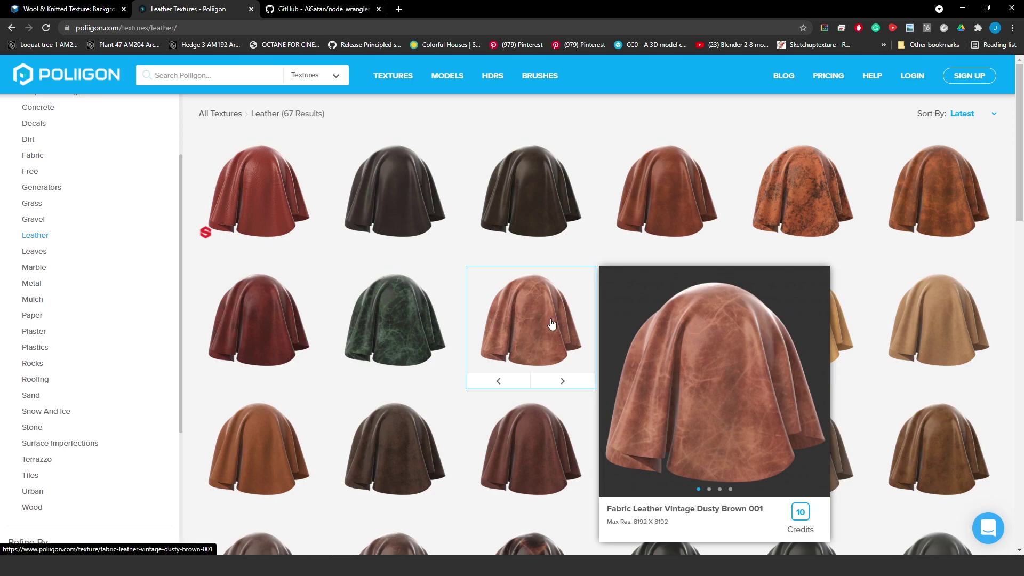
pyautogui.click(60, 5)
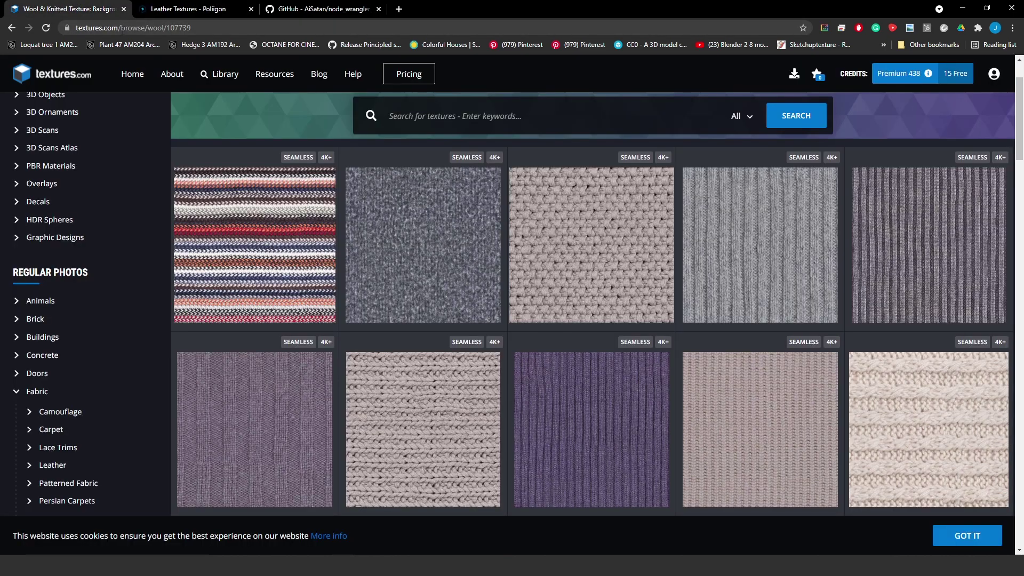
pyautogui.click(207, 6)
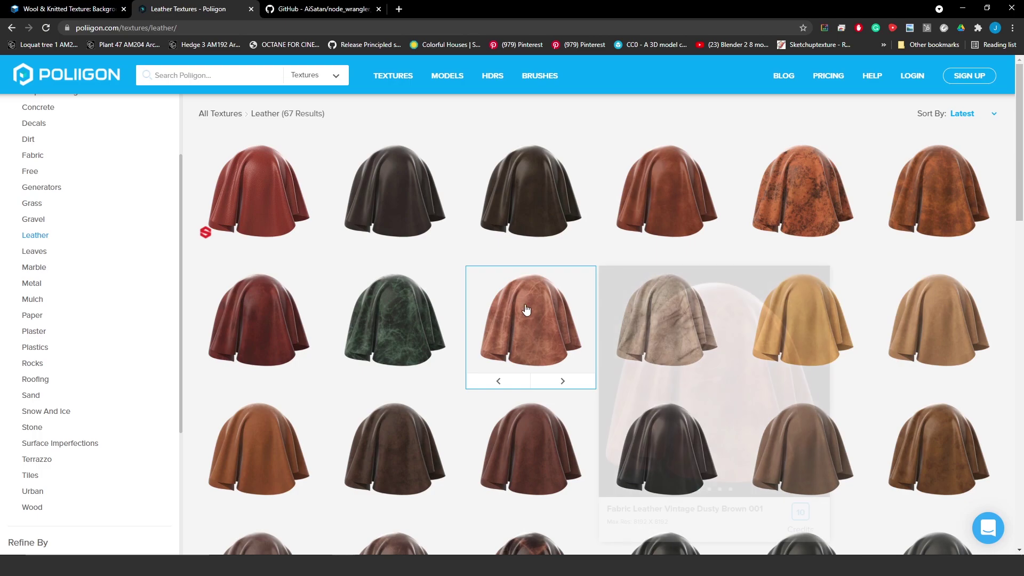
pyautogui.hotkey('ctrl', 'shift', 'Tab')
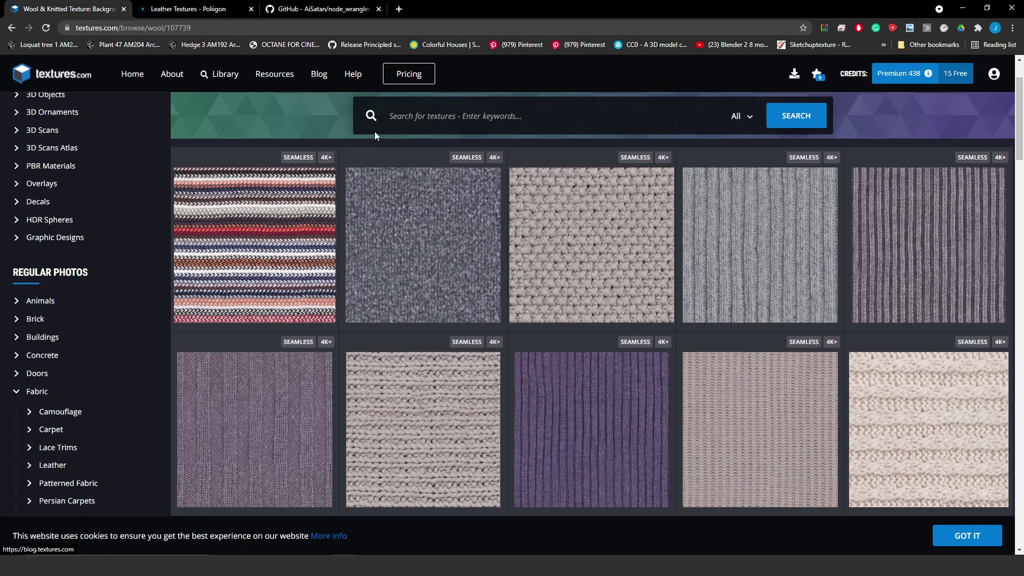
pyautogui.click(966, 8)
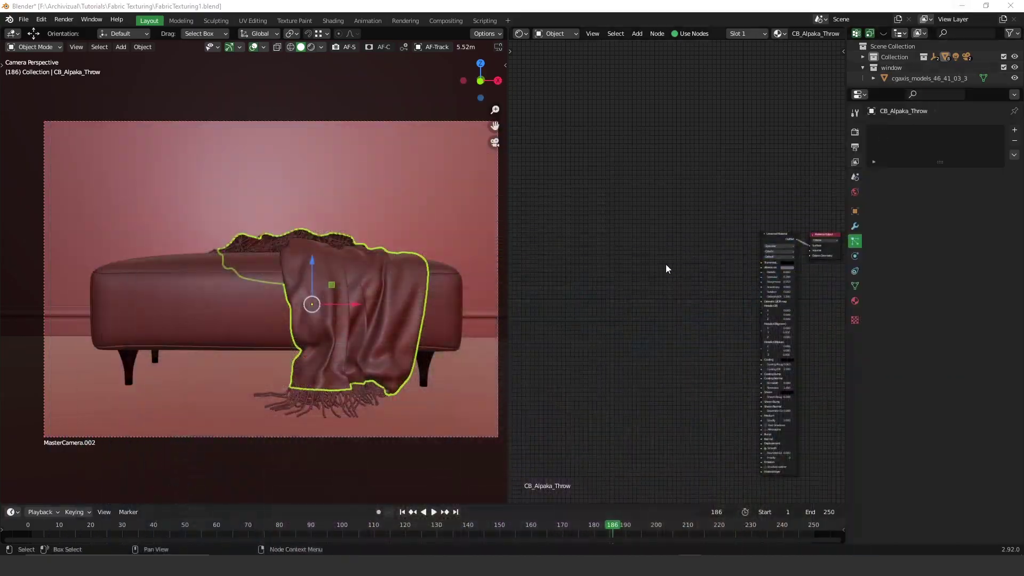
# Select the footstool and move the Universal Material node of its Elliot_Textile material slightly higher in the node graph
pyautogui.click(230, 297)
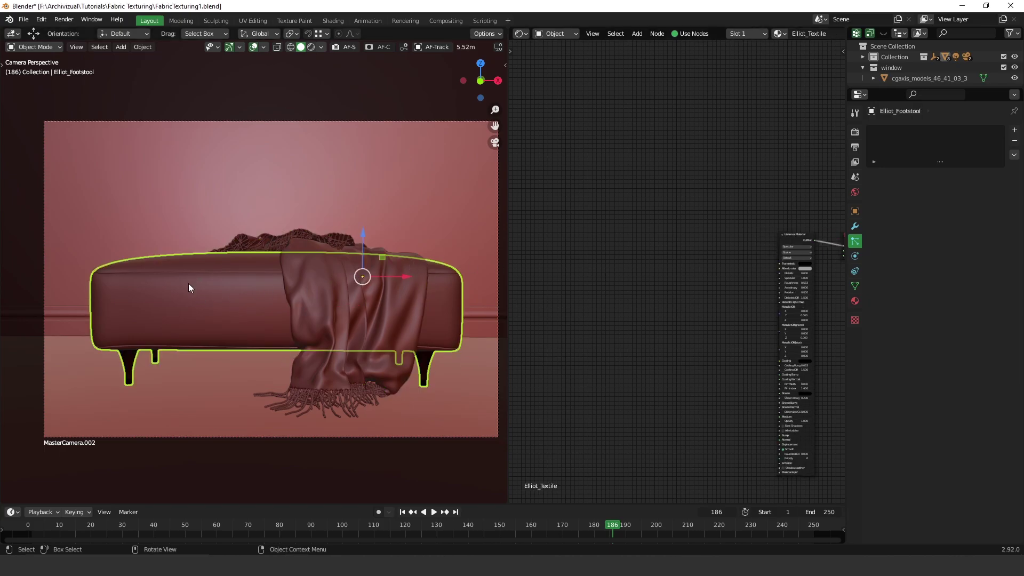
pyautogui.moveTo(713, 207); pyautogui.dragTo(624, 216, button='middle')
pyautogui.keyDown('ctrl'); pyautogui.moveTo(671, 291); pyautogui.dragTo(747, 223, button='middle'); pyautogui.keyUp('ctrl')
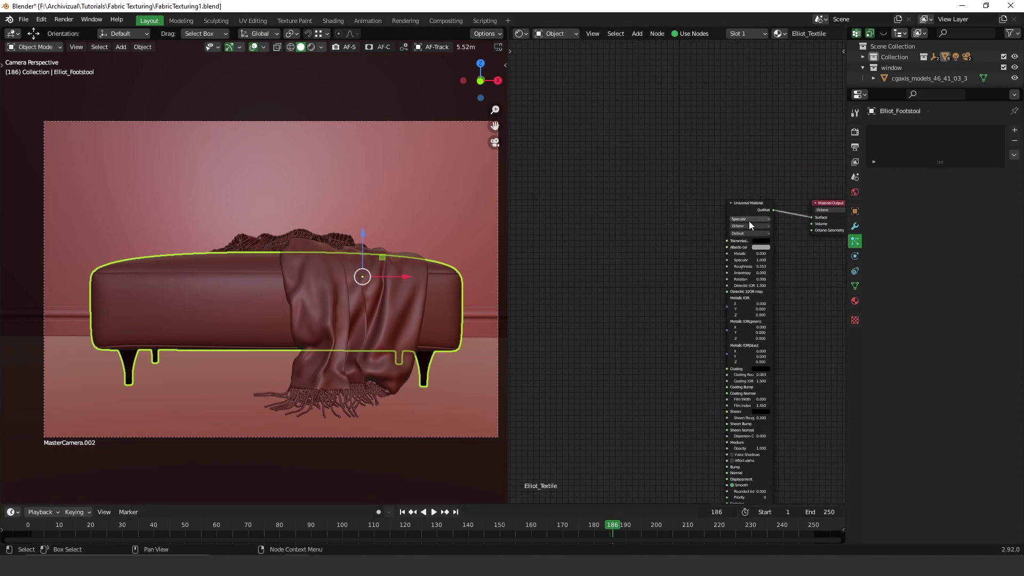
pyautogui.click(750, 205)
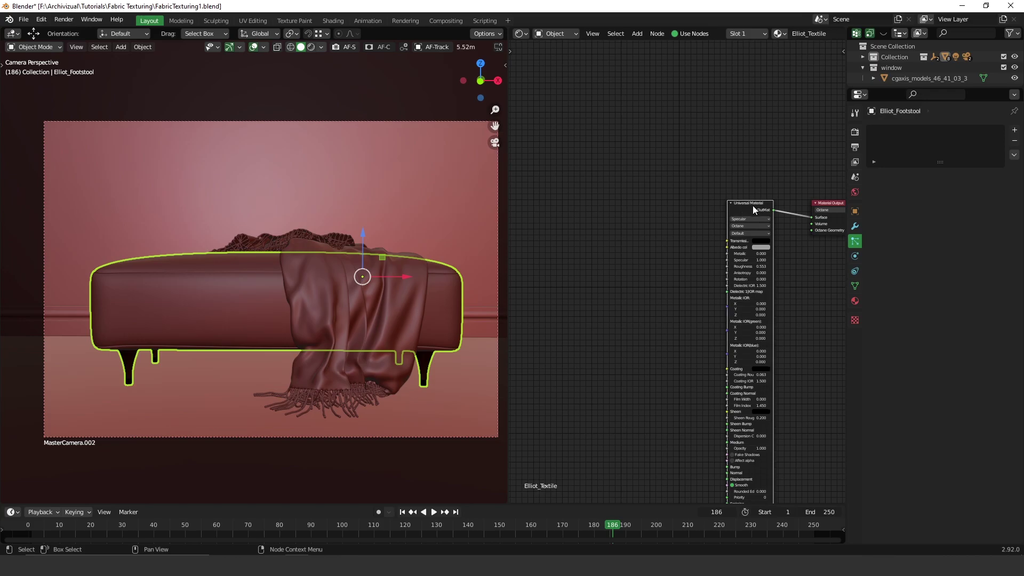
pyautogui.press('g')
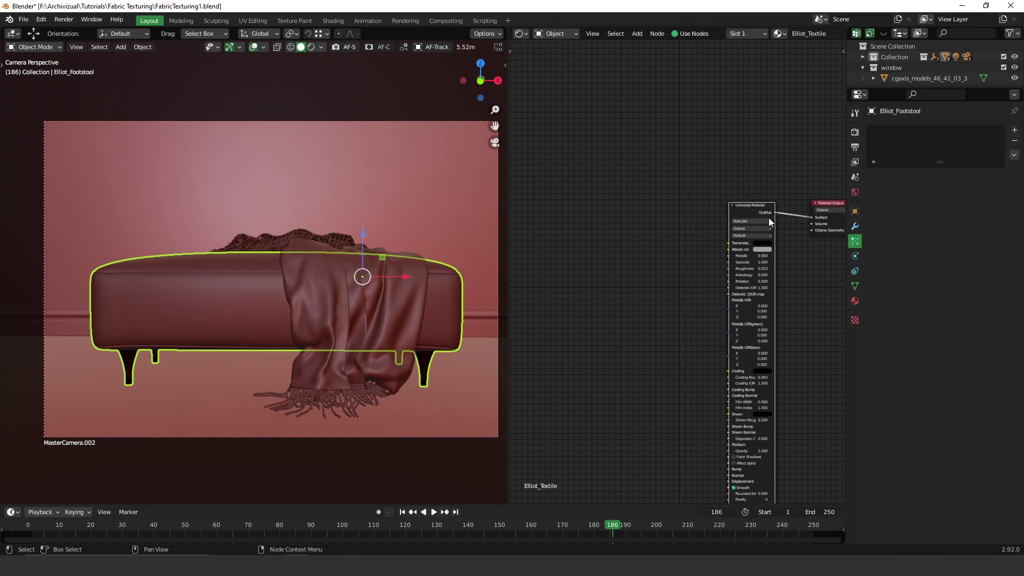
pyautogui.click(751, 220)
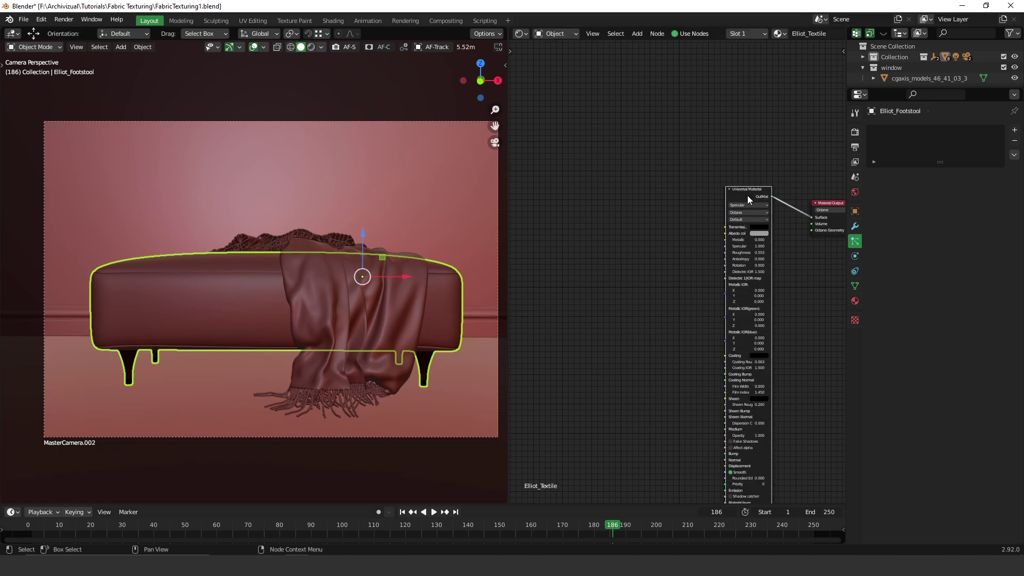
# Run Principled Texture Setup on the Universal Material node with the FabricLeatherFauxSuedeRustic001 COL, GLOSS, NRM and REFL 6K maps
pyautogui.hotkey('ctrl', 'shift', 't')
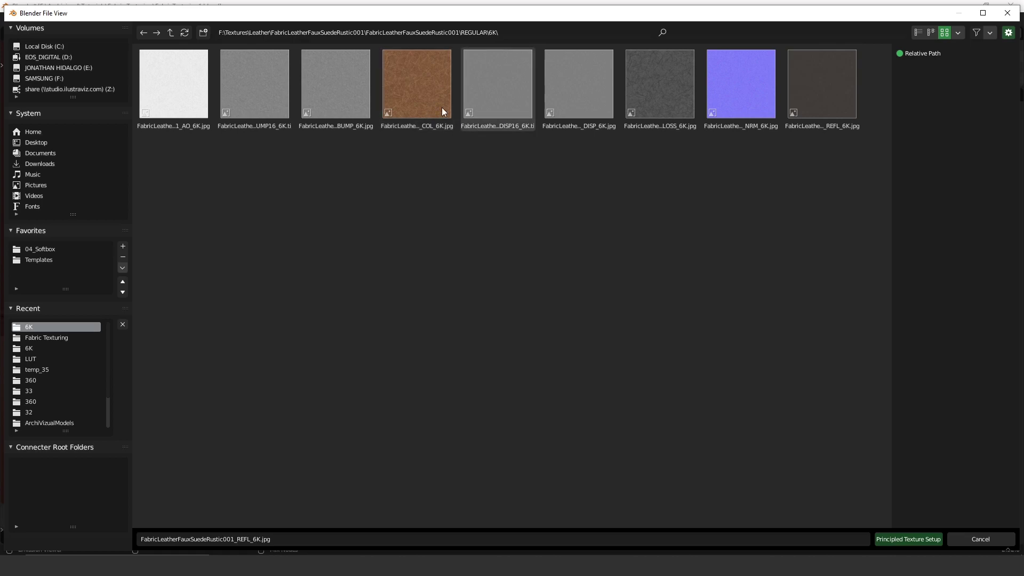
pyautogui.click(420, 80)
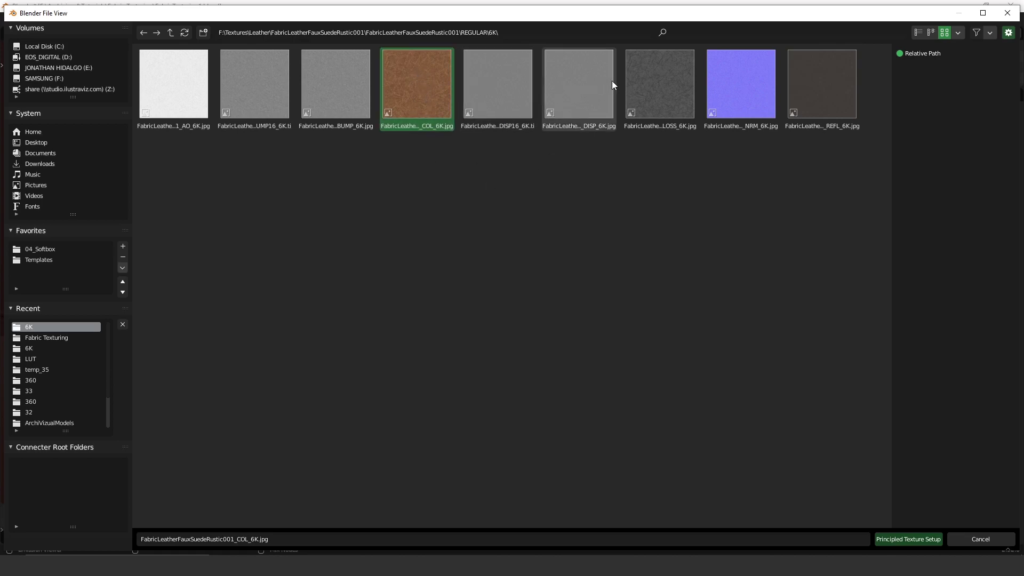
pyautogui.keyDown('ctrl'); pyautogui.click(661, 88); pyautogui.keyUp('ctrl')
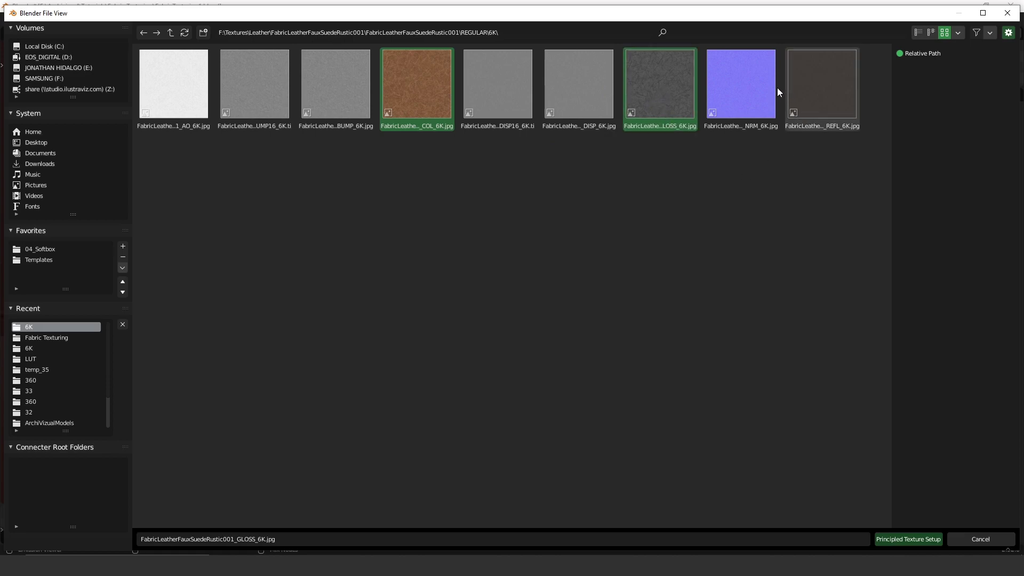
pyautogui.keyDown('ctrl'); pyautogui.click(754, 92); pyautogui.keyUp('ctrl')
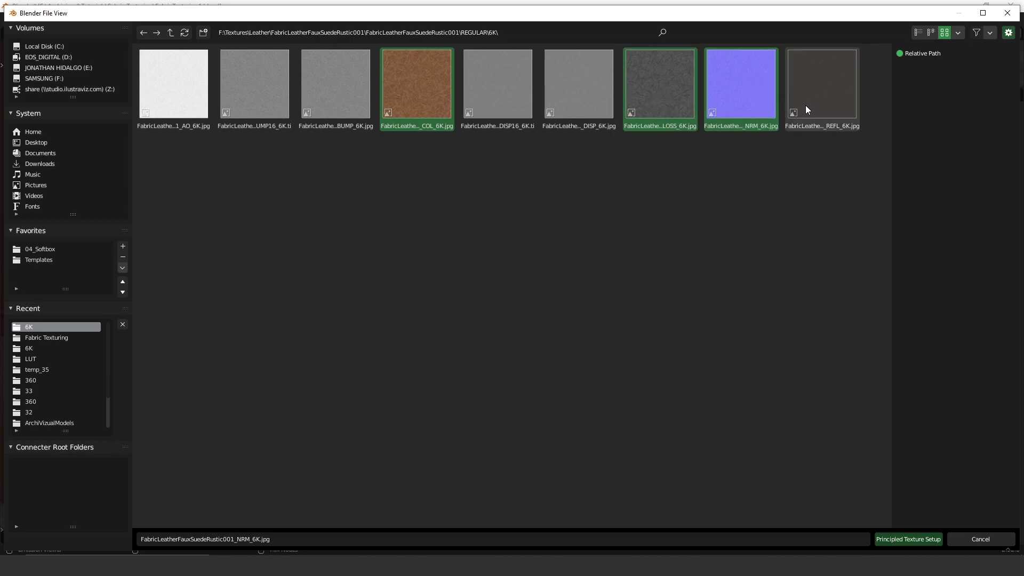
pyautogui.keyDown('ctrl'); pyautogui.click(836, 80); pyautogui.keyUp('ctrl')
pyautogui.click(896, 539)
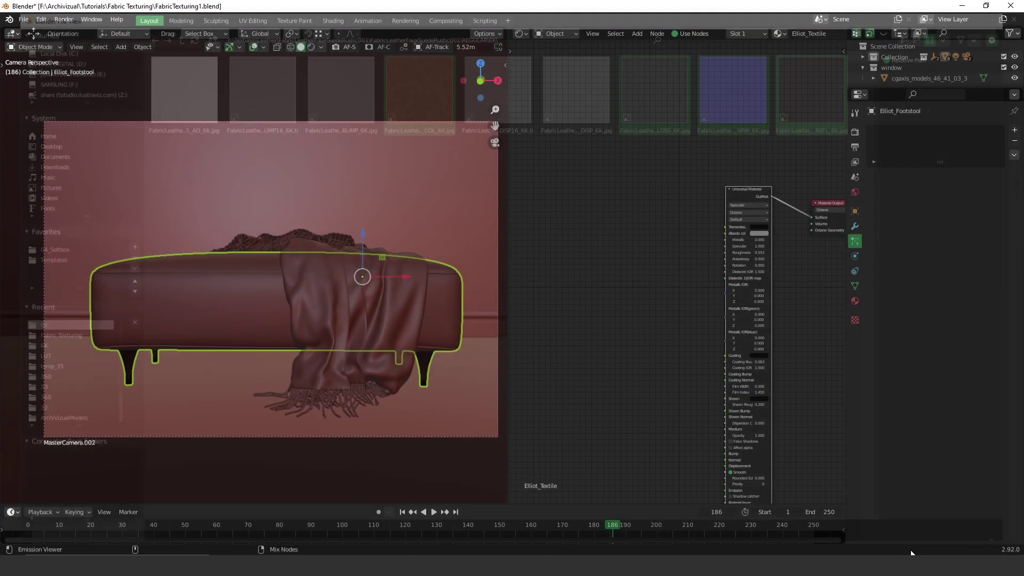
# Raise the Universal Material node beside the new texture nodes and switch the viewport to rendered shading
pyautogui.moveTo(619, 235); pyautogui.dragTo(662, 275, button='middle')
pyautogui.moveTo(754, 268); pyautogui.dragTo(750, 219)
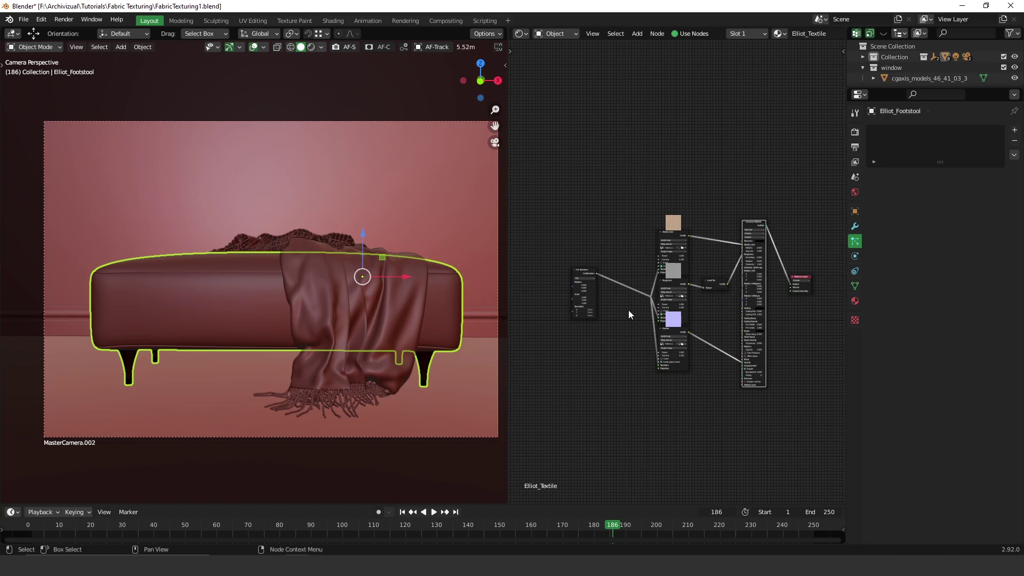
pyautogui.scroll(4, 629, 309)
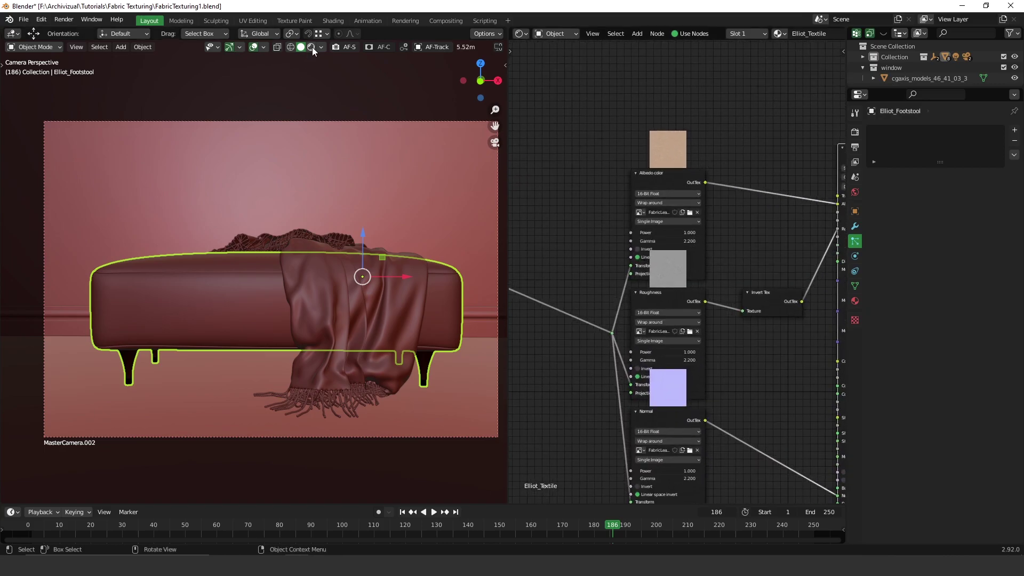
pyautogui.click(311, 47)
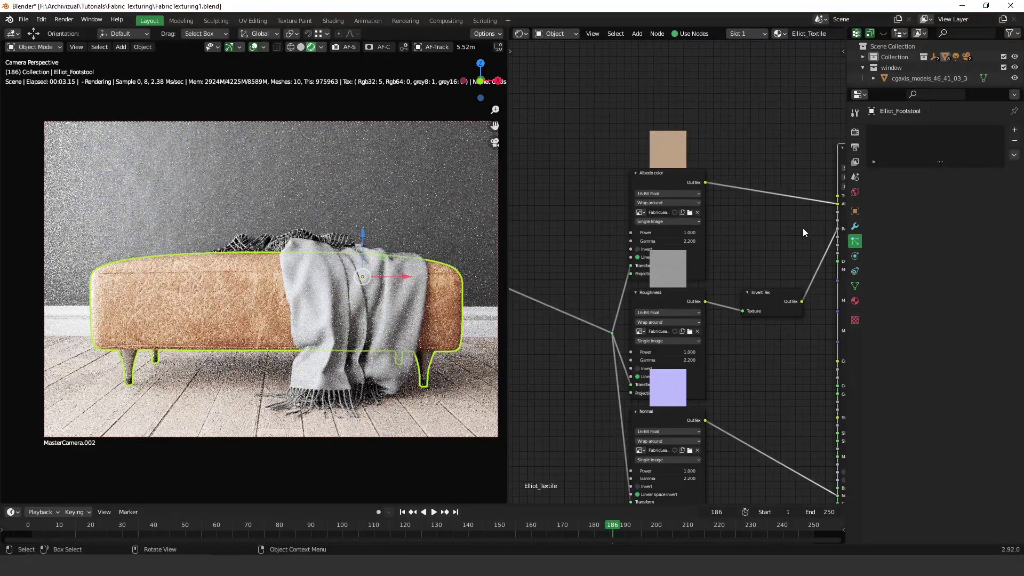
# Move the Albedo color texture node up, clear of the Roughness node's preview
pyautogui.moveTo(622, 181); pyautogui.dragTo(738, 133, button='middle')
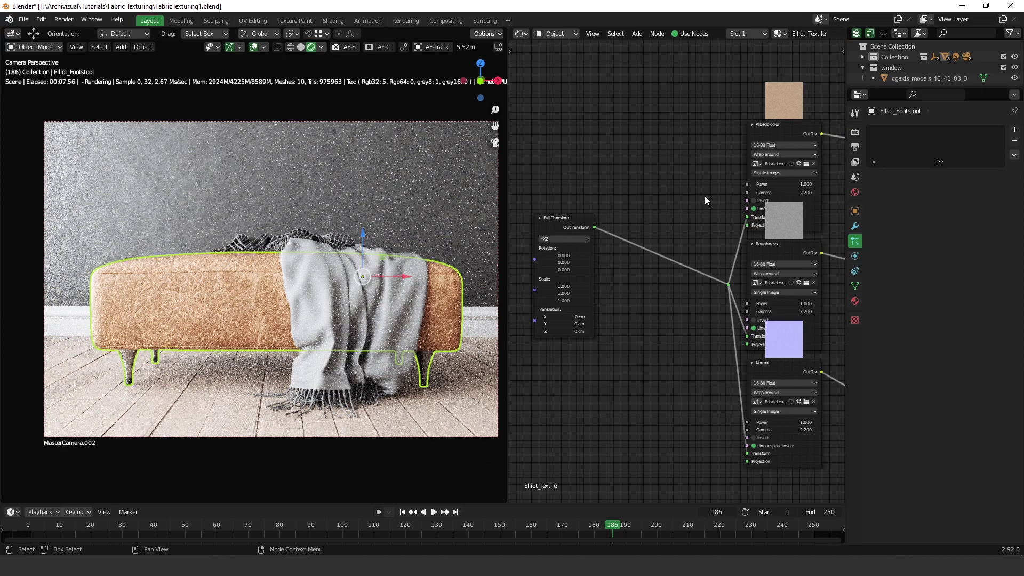
pyautogui.moveTo(705, 196); pyautogui.dragTo(644, 226, button='middle')
pyautogui.moveTo(723, 169); pyautogui.dragTo(720, 126)
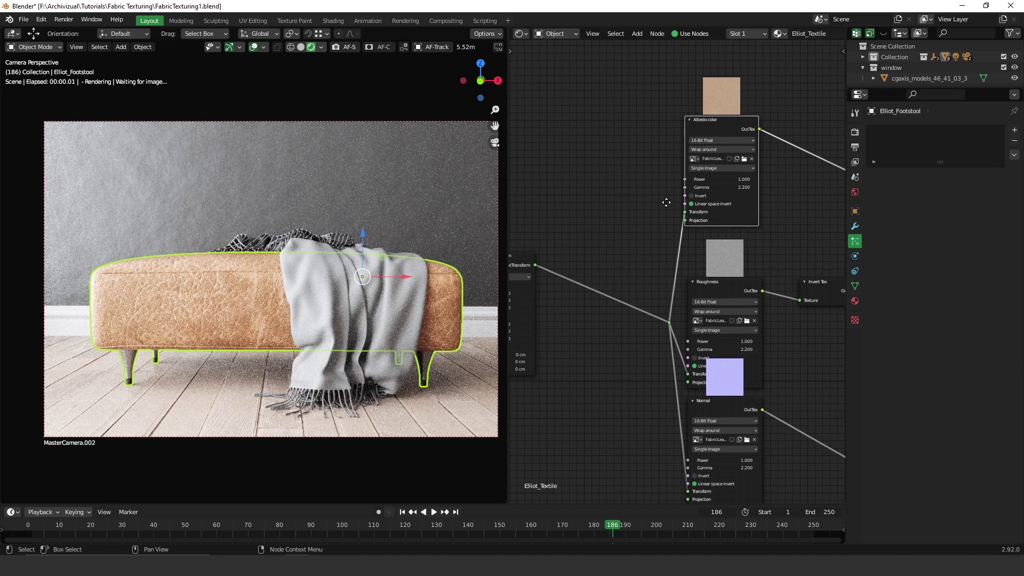
# Set all three scale values of the Full Transform node to 0.5
pyautogui.moveTo(659, 205); pyautogui.dragTo(726, 177, button='middle')
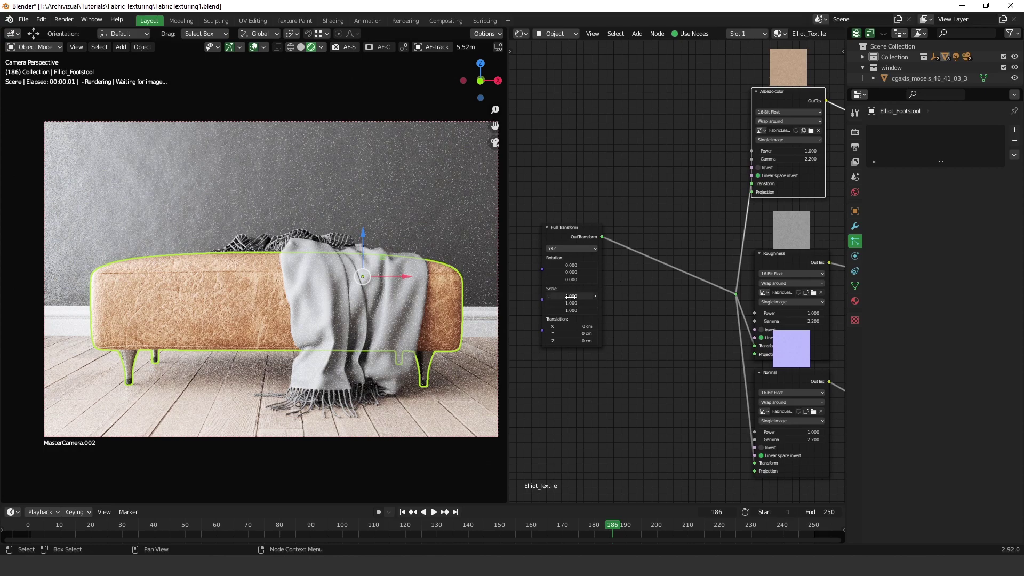
pyautogui.moveTo(571, 296); pyautogui.dragTo(571, 320)
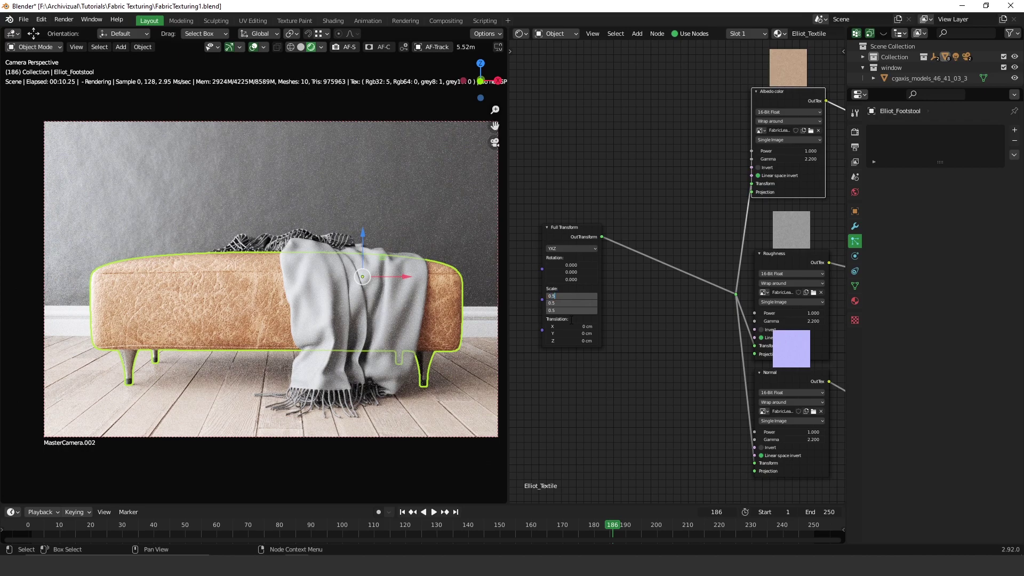
pyautogui.write('0.5')
pyautogui.press('Return')
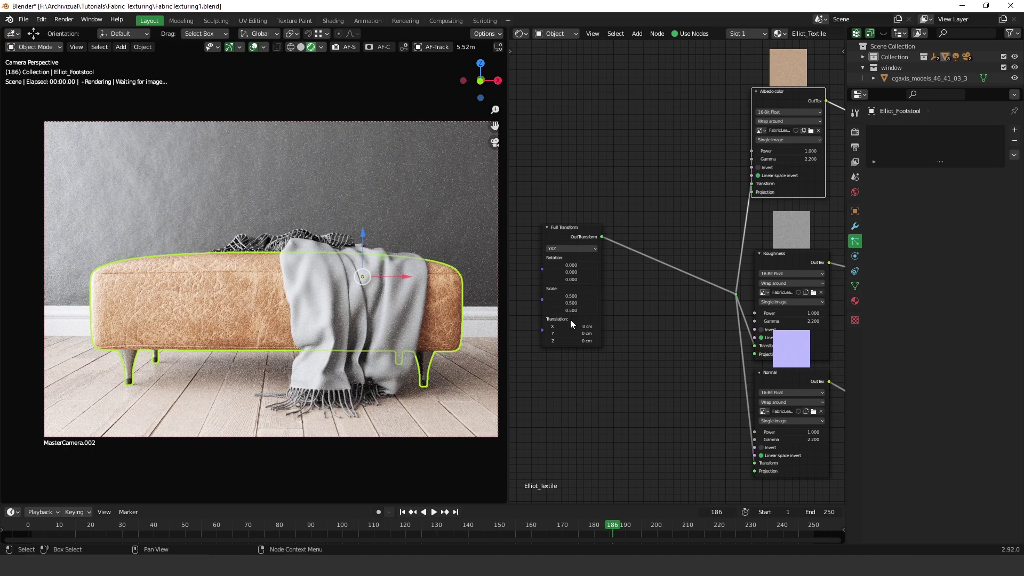
# Set the leather's Full Transform scale to 0.35 on all three axes, checking it against a close-up of the footstool
pyautogui.scroll(5, 231, 256)
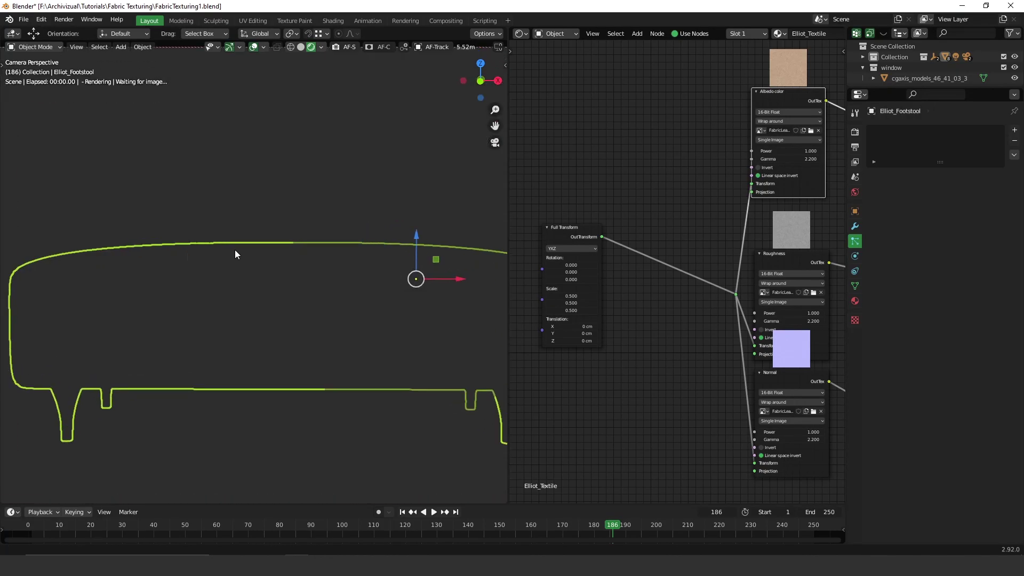
pyautogui.scroll(3, 297, 308)
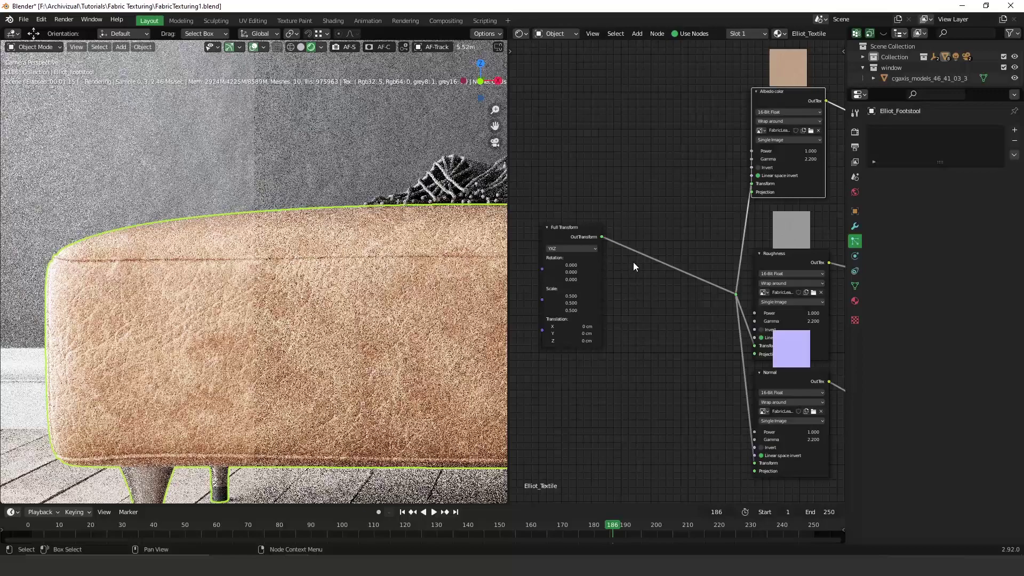
pyautogui.moveTo(632, 264); pyautogui.dragTo(714, 224, button='middle')
pyautogui.moveTo(648, 256); pyautogui.dragTo(648, 271)
pyautogui.write('0.352')
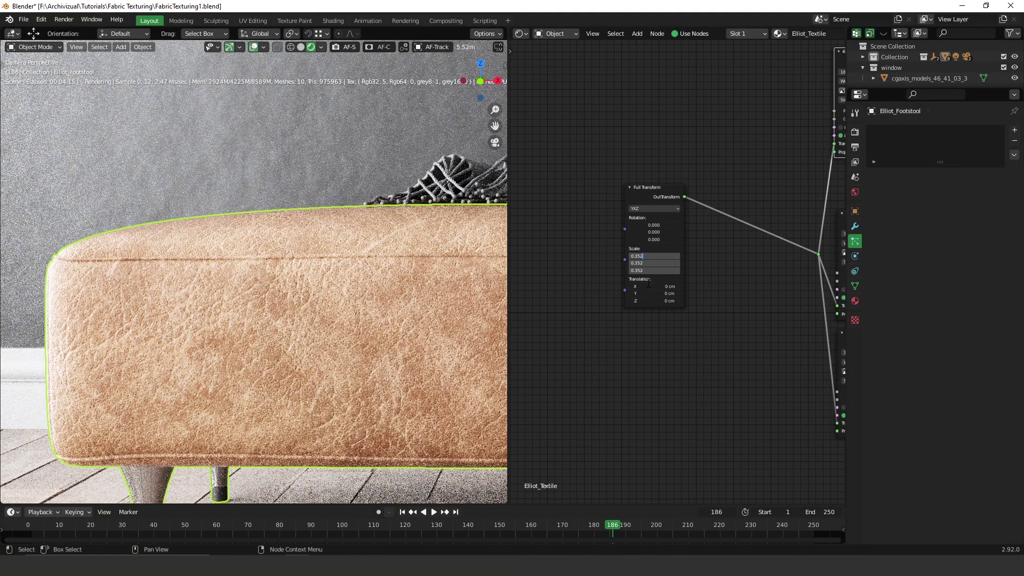
pyautogui.press('BackSpace')
pyautogui.write('0')
pyautogui.press('Return')
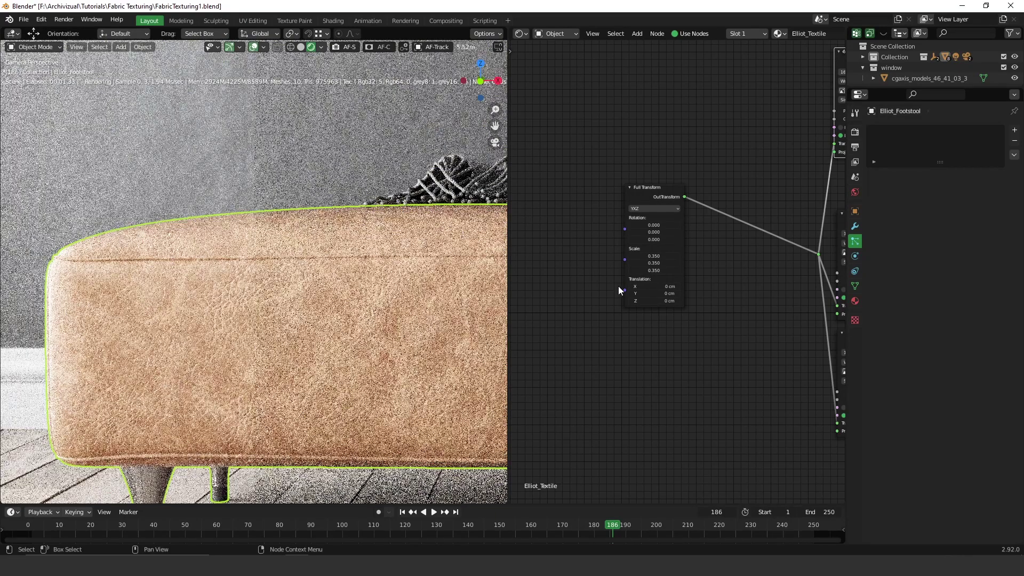
pyautogui.moveTo(810, 156); pyautogui.dragTo(591, 270, button='middle')
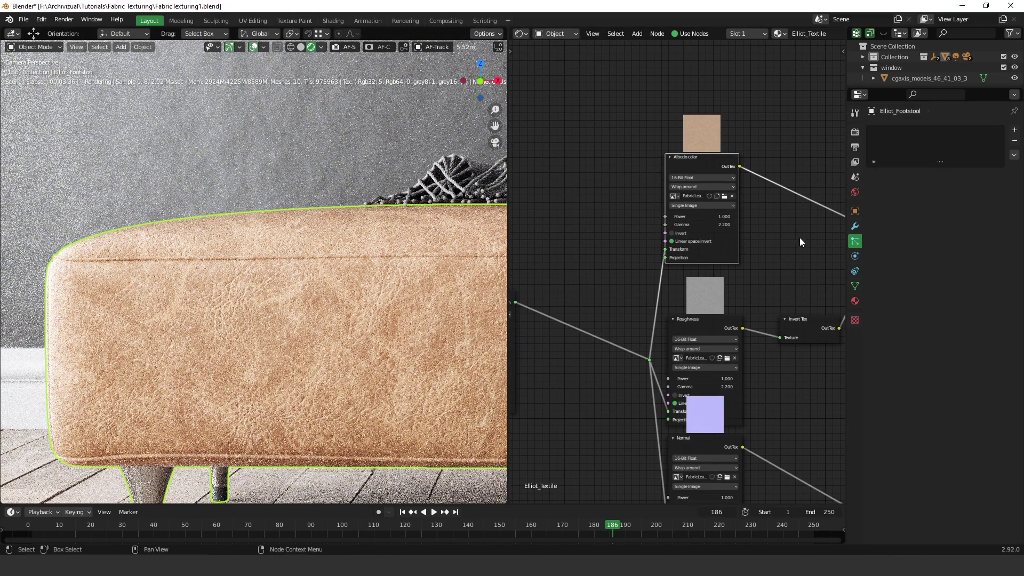
# Set the Albedo color texture's gamma to 2.36
pyautogui.moveTo(753, 203); pyautogui.dragTo(729, 296, button='middle')
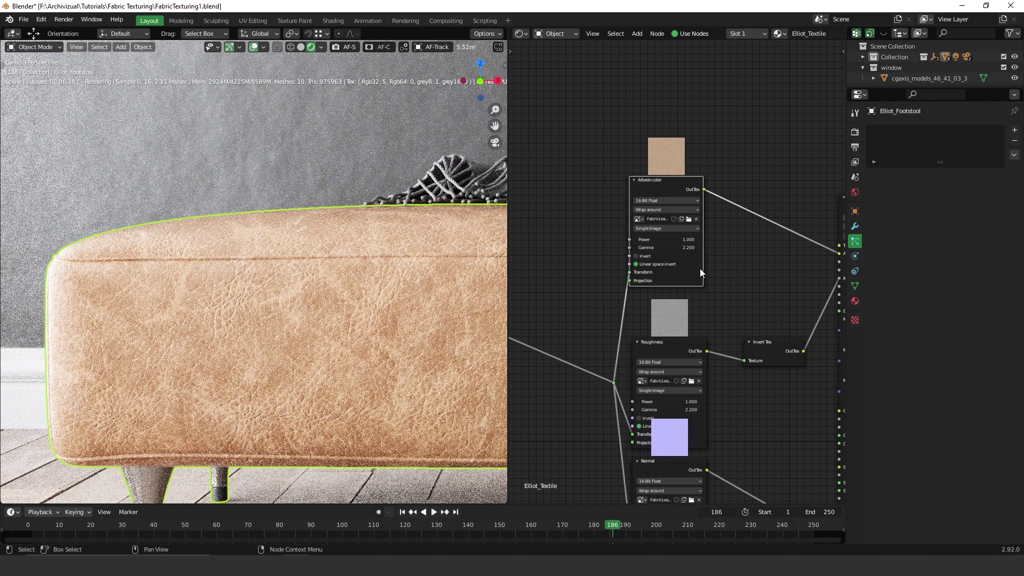
pyautogui.click(660, 248)
pyautogui.press('Return')
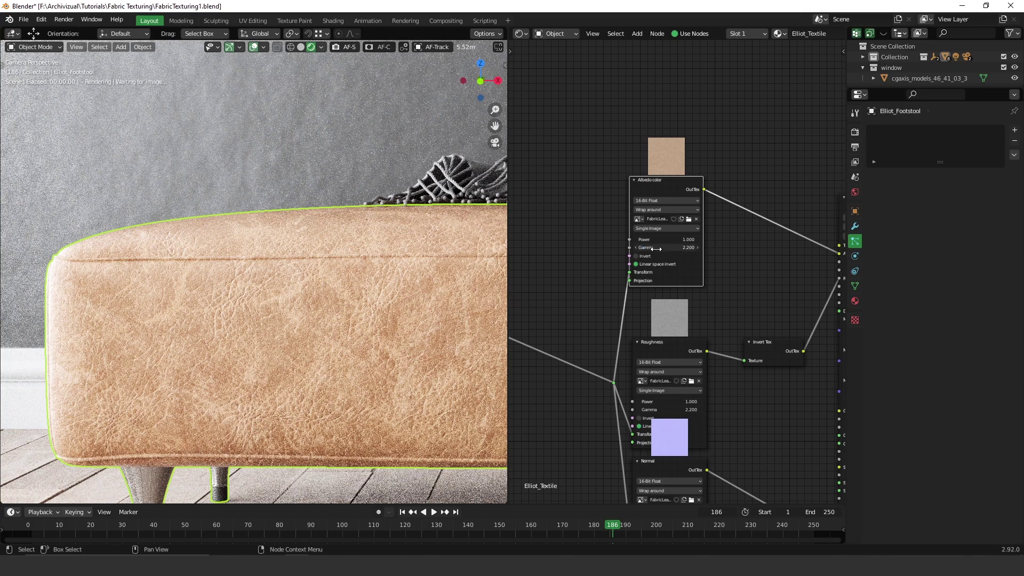
pyautogui.moveTo(657, 249); pyautogui.dragTo(677, 249)
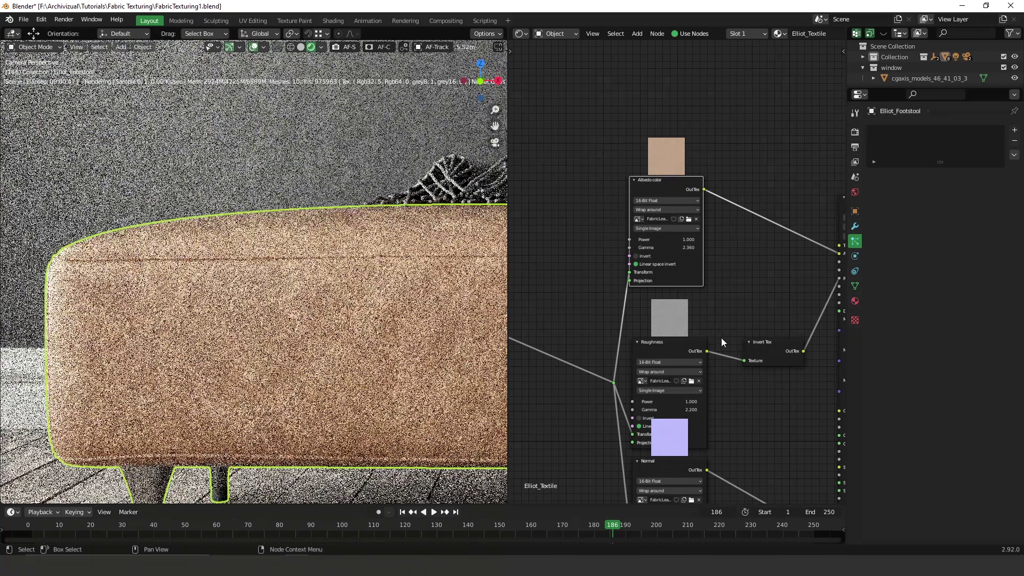
# Insert a Color Correct Tex node between the Albedo color texture and the Universal Material, and lower its exposure to about -0.83
pyautogui.moveTo(738, 252); pyautogui.dragTo(691, 267, button='middle')
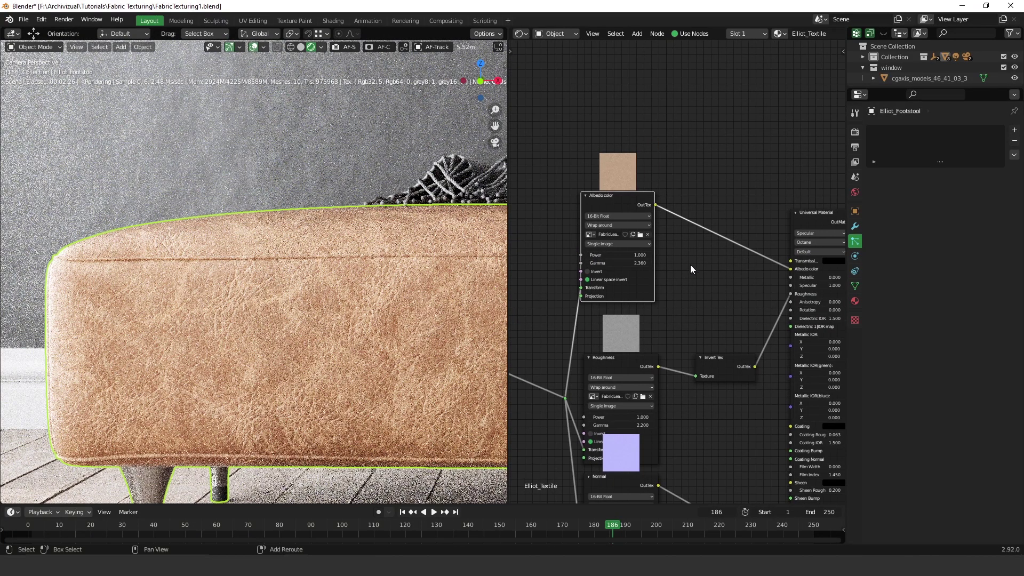
pyautogui.click(724, 191)
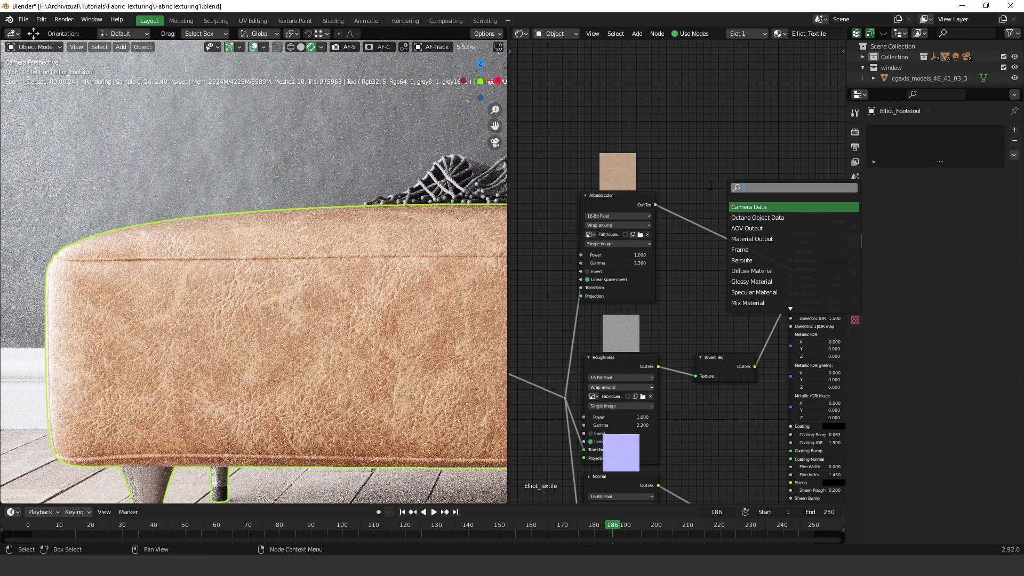
pyautogui.write('color')
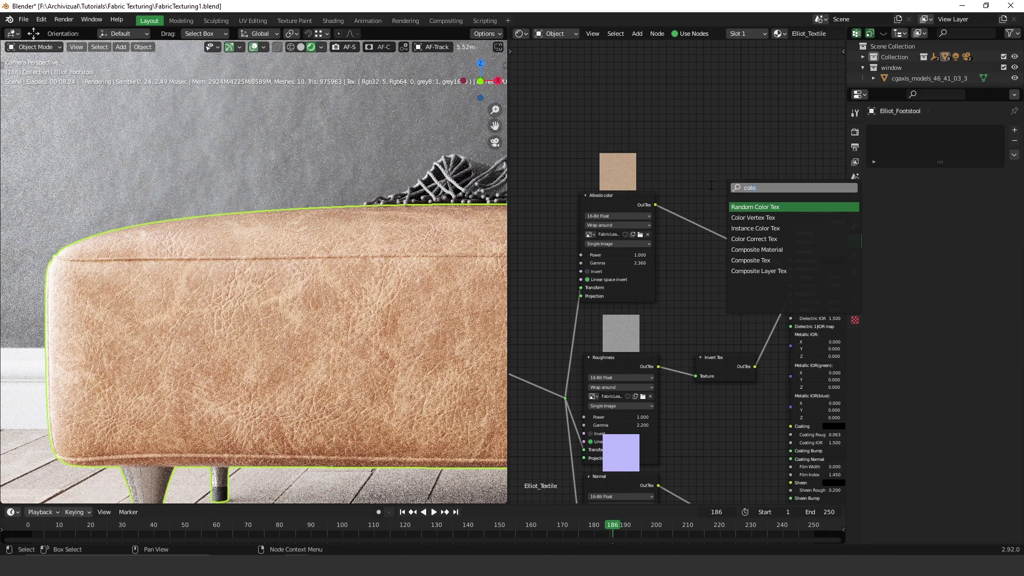
pyautogui.press('Down')
pyautogui.press('Down')
pyautogui.press('Down')
pyautogui.press('Return')
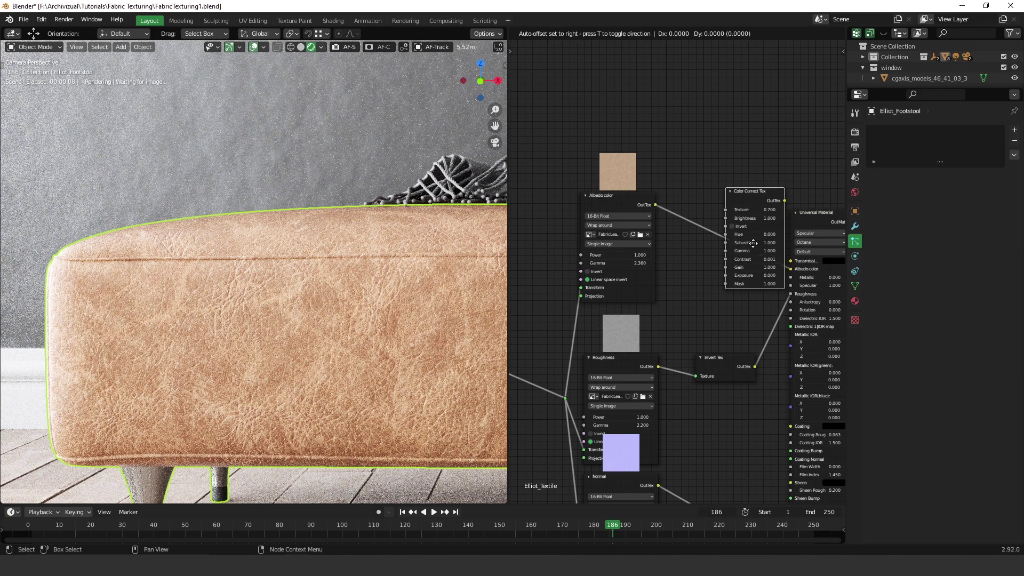
pyautogui.click(699, 192)
pyautogui.moveTo(699, 235); pyautogui.dragTo(703, 217)
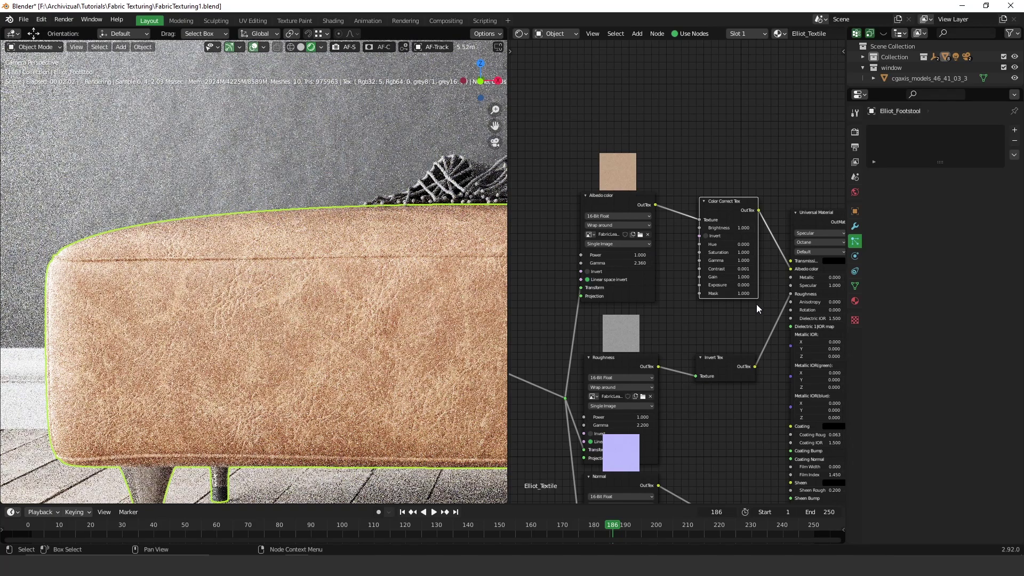
pyautogui.moveTo(757, 296); pyautogui.dragTo(726, 266, button='middle')
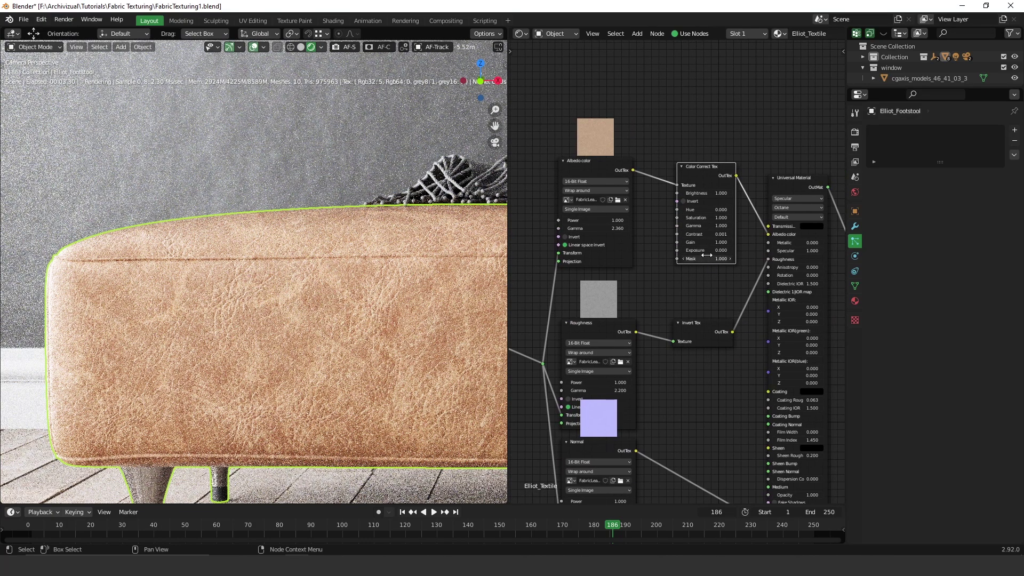
pyautogui.moveTo(711, 252); pyautogui.dragTo(652, 251)
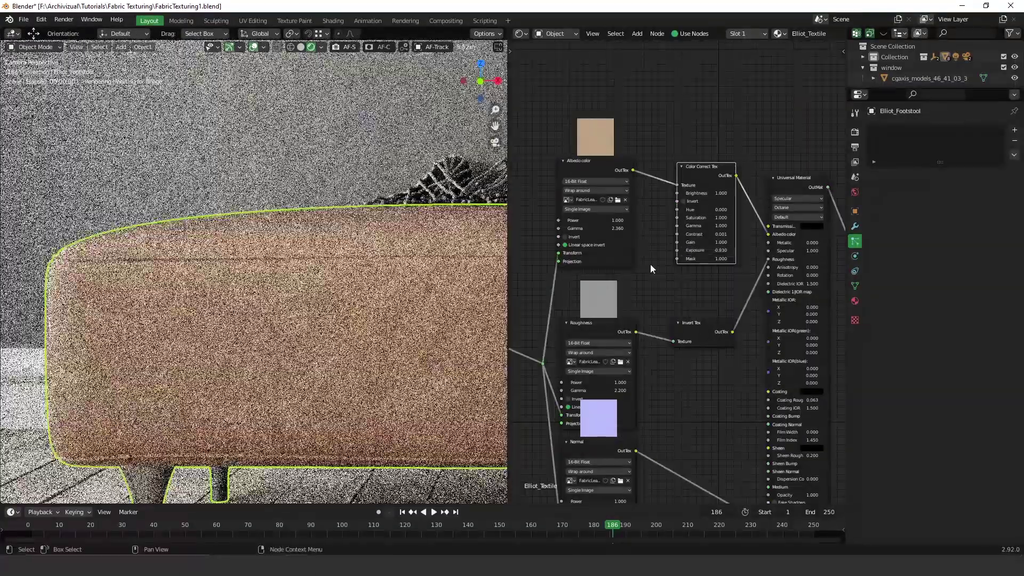
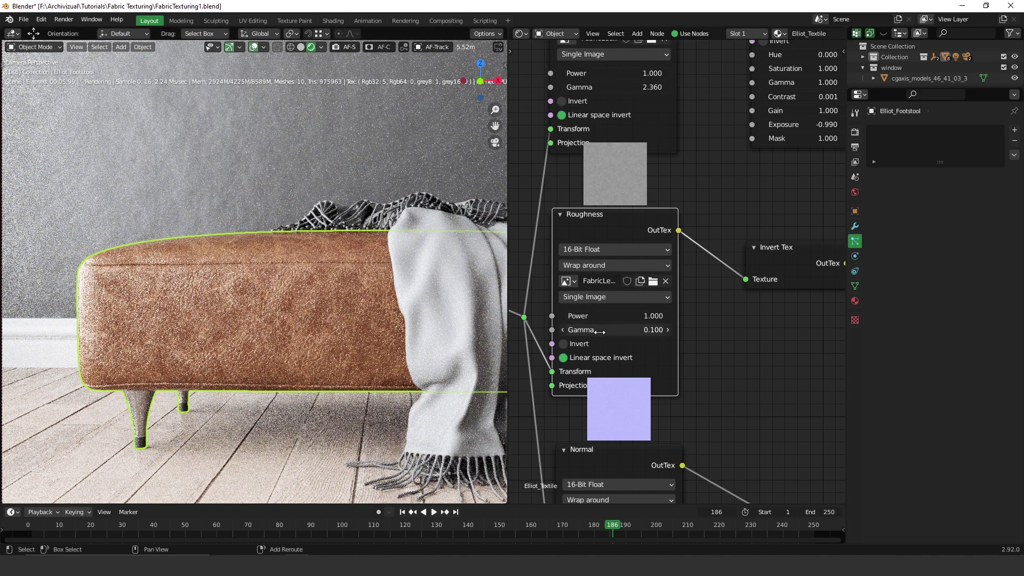
# Set the Roughness texture's gamma to 0.63 and move the Invert Tex node closer to the Roughness node
pyautogui.moveTo(607, 327); pyautogui.dragTo(641, 332)
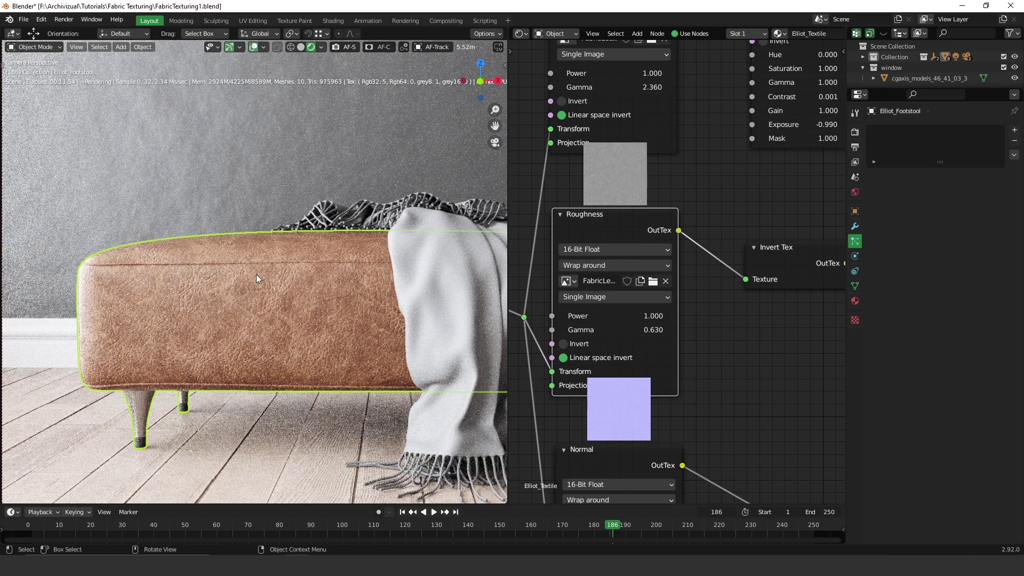
pyautogui.moveTo(741, 239); pyautogui.dragTo(706, 262, button='middle')
pyautogui.click(708, 269)
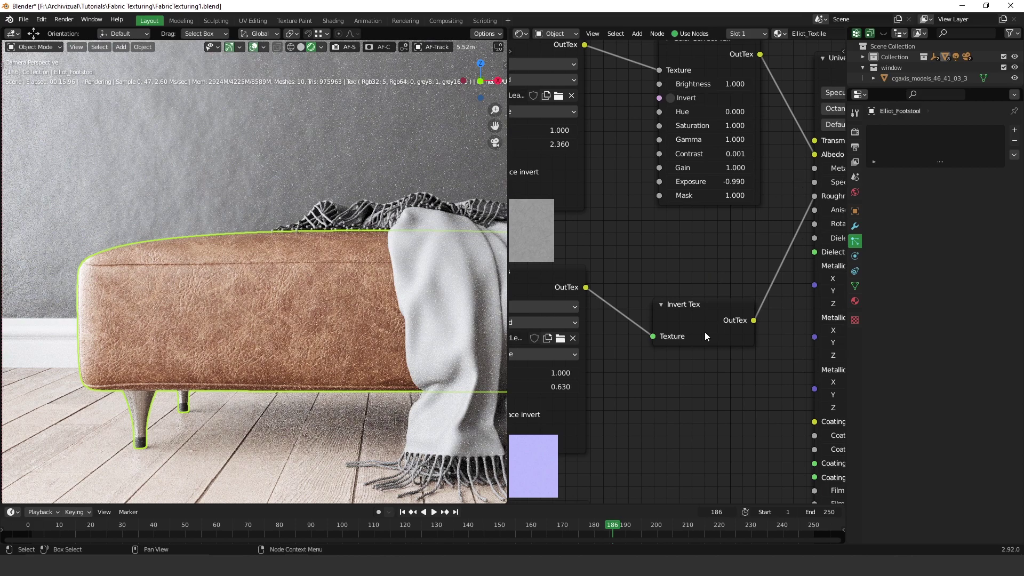
pyautogui.moveTo(705, 310); pyautogui.dragTo(658, 264)
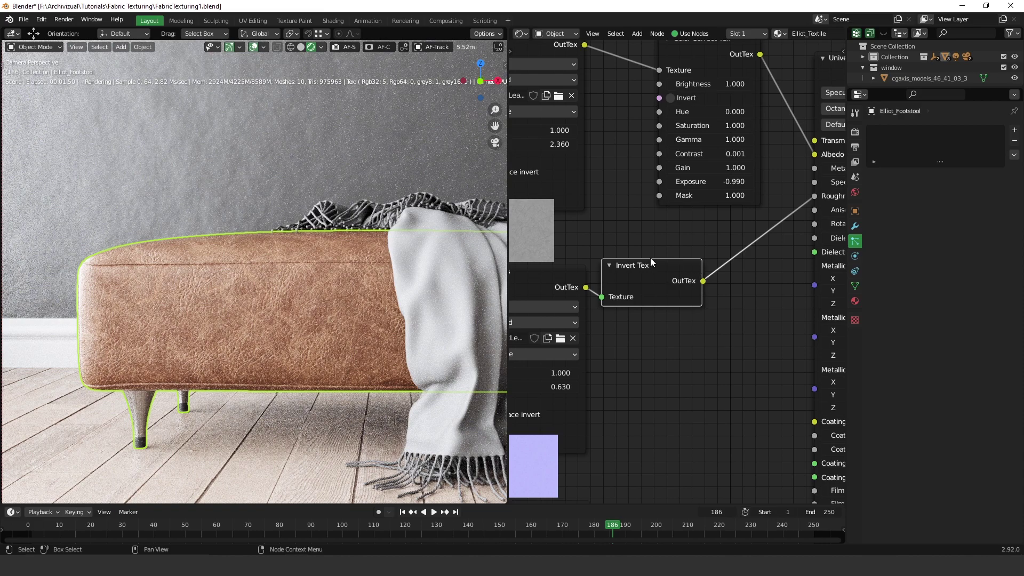
# Set the Color Correct Tex node's saturation to 0.87 and its exposure to -1.08
pyautogui.scroll(3, 704, 260)
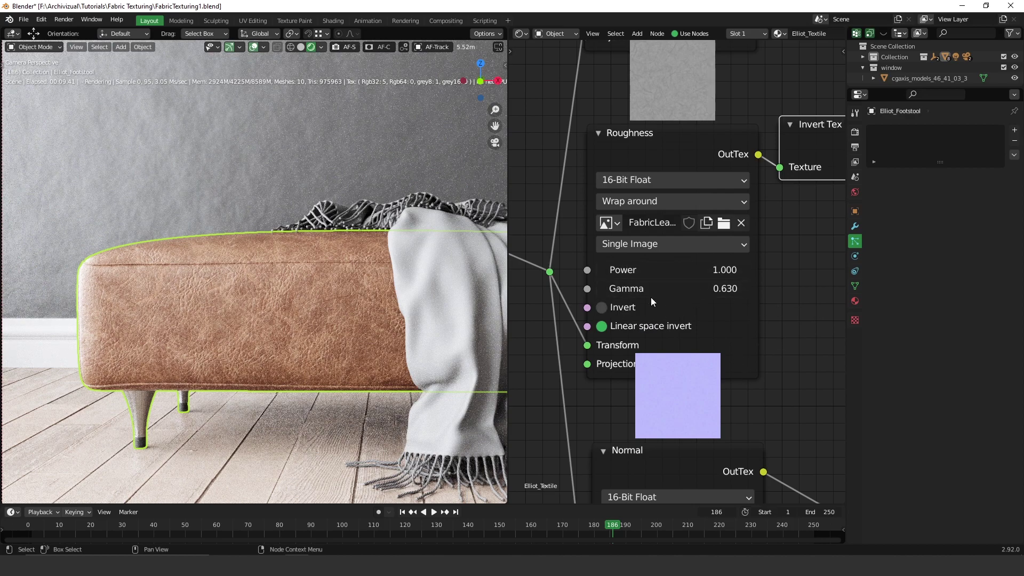
pyautogui.moveTo(796, 372); pyautogui.dragTo(728, 183, button='middle')
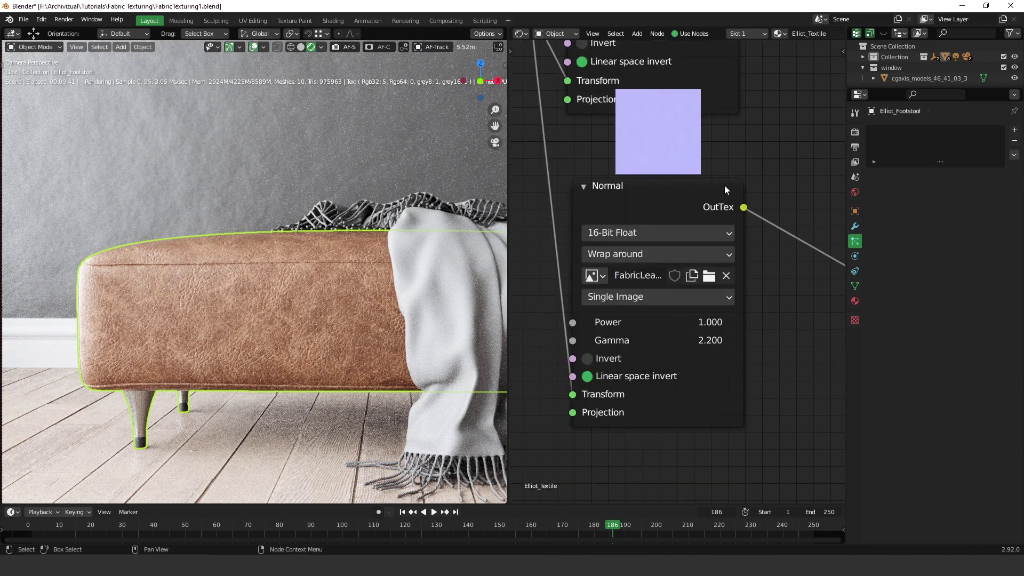
pyautogui.moveTo(782, 300); pyautogui.dragTo(738, 418, button='middle')
pyautogui.moveTo(707, 317); pyautogui.dragTo(677, 288, button='middle')
pyautogui.scroll(-4, 677, 288)
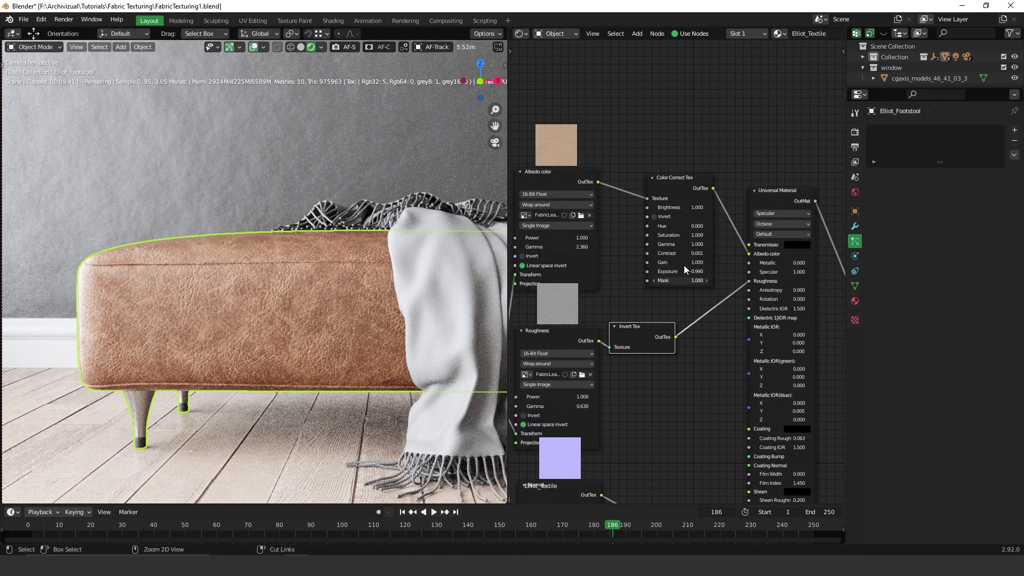
pyautogui.scroll(3, 656, 244)
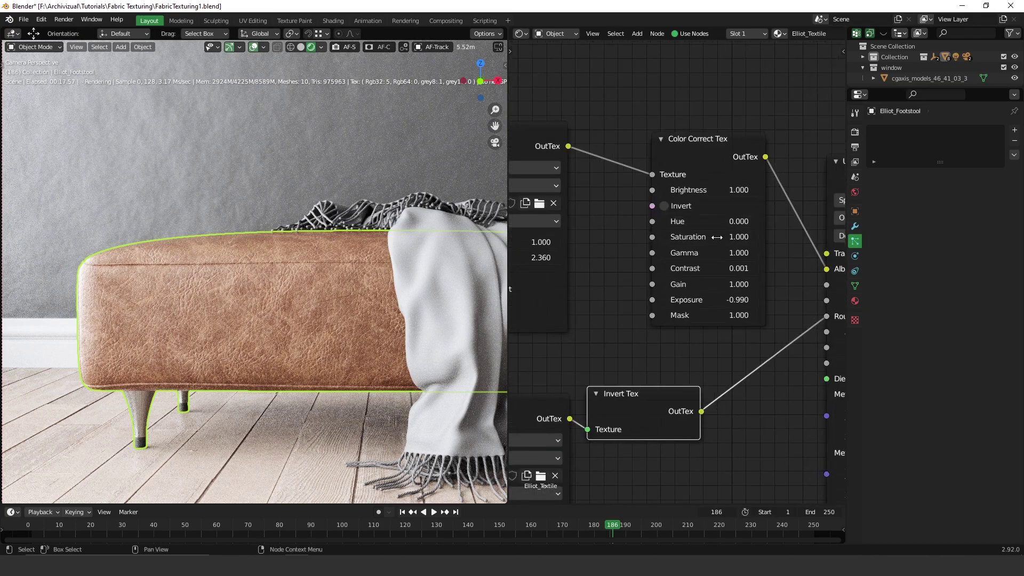
pyautogui.moveTo(708, 237); pyautogui.dragTo(691, 237)
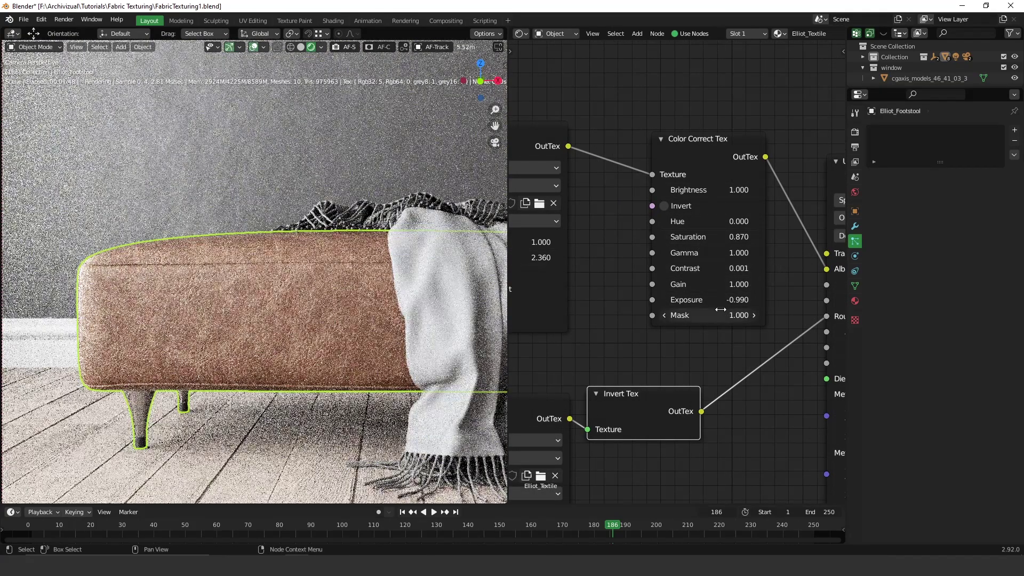
pyautogui.moveTo(716, 302); pyautogui.dragTo(698, 302)
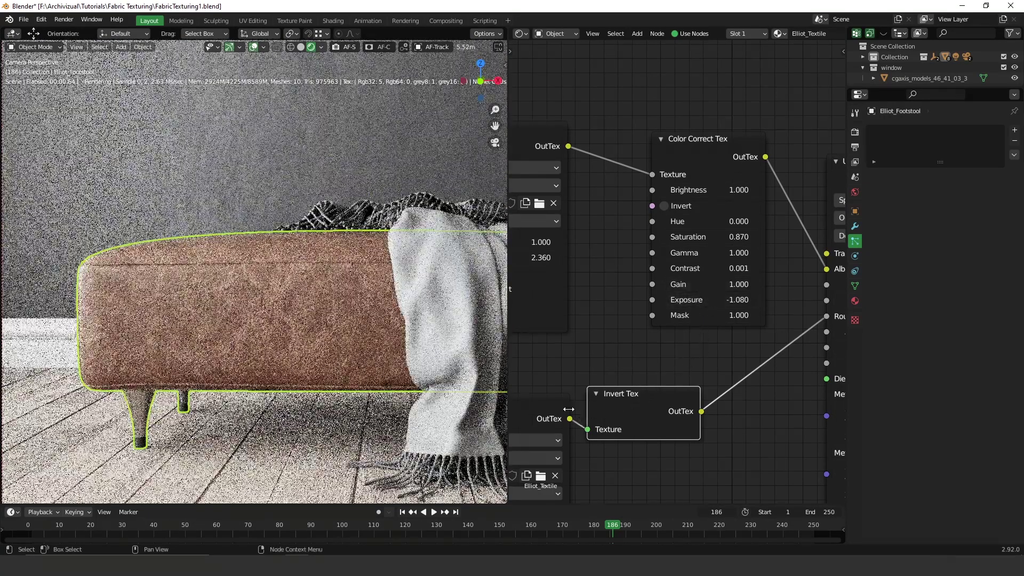
# Examine the footstool's leather up close and from farther away, along with the throw's material nodes
pyautogui.scroll(-3, 687, 271)
pyautogui.moveTo(683, 351); pyautogui.dragTo(674, 284, button='middle')
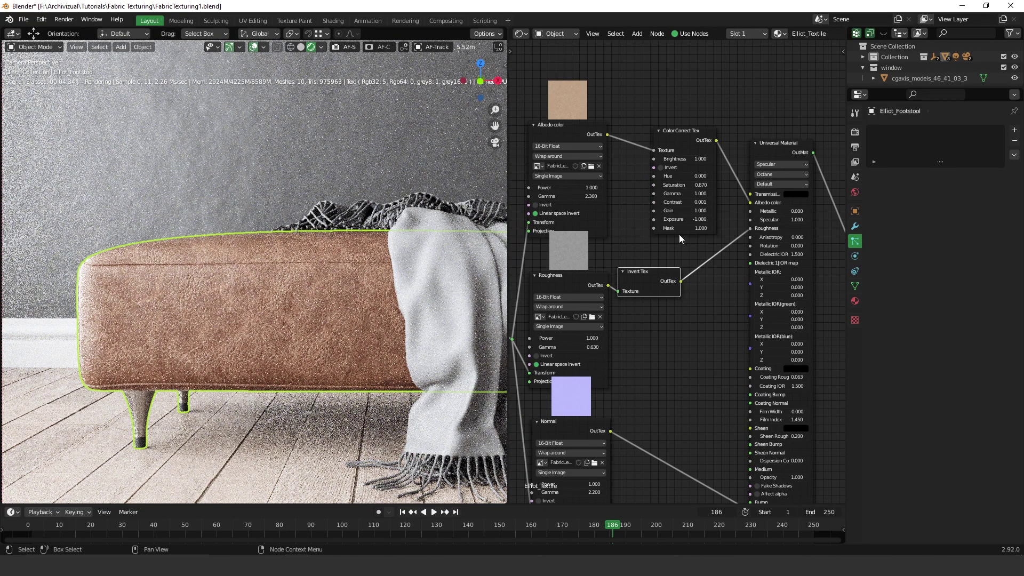
pyautogui.scroll(6, 443, 279)
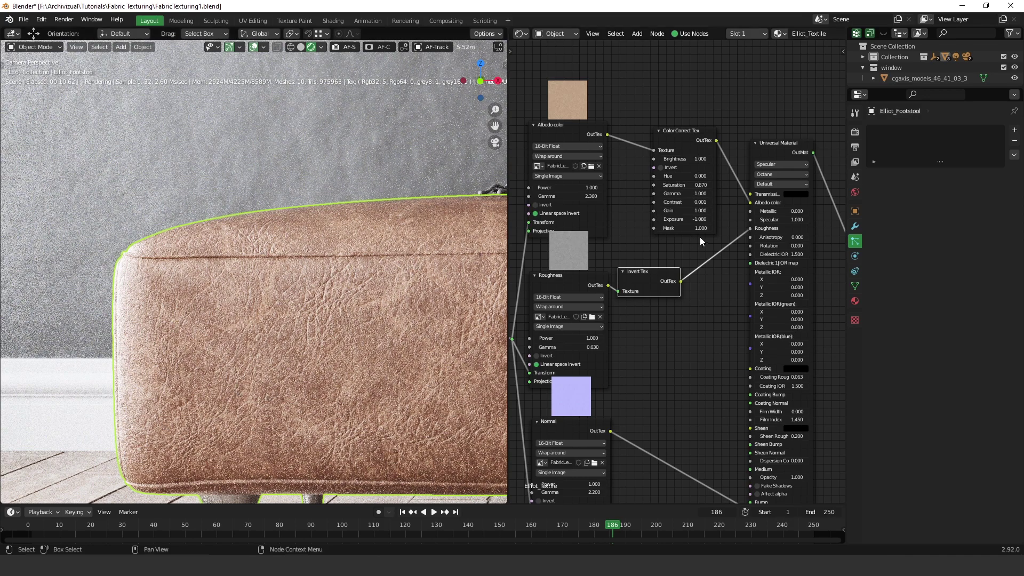
pyautogui.scroll(-3, 680, 243)
pyautogui.scroll(-5, 399, 308)
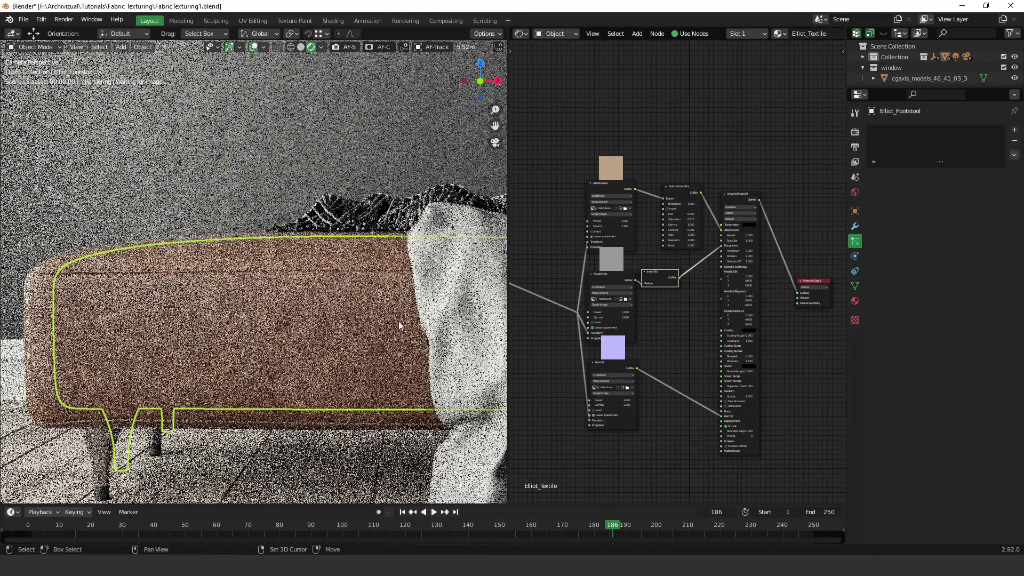
pyautogui.keyDown('shift'); pyautogui.moveTo(399, 325); pyautogui.dragTo(336, 323, button='middle'); pyautogui.keyUp('shift')
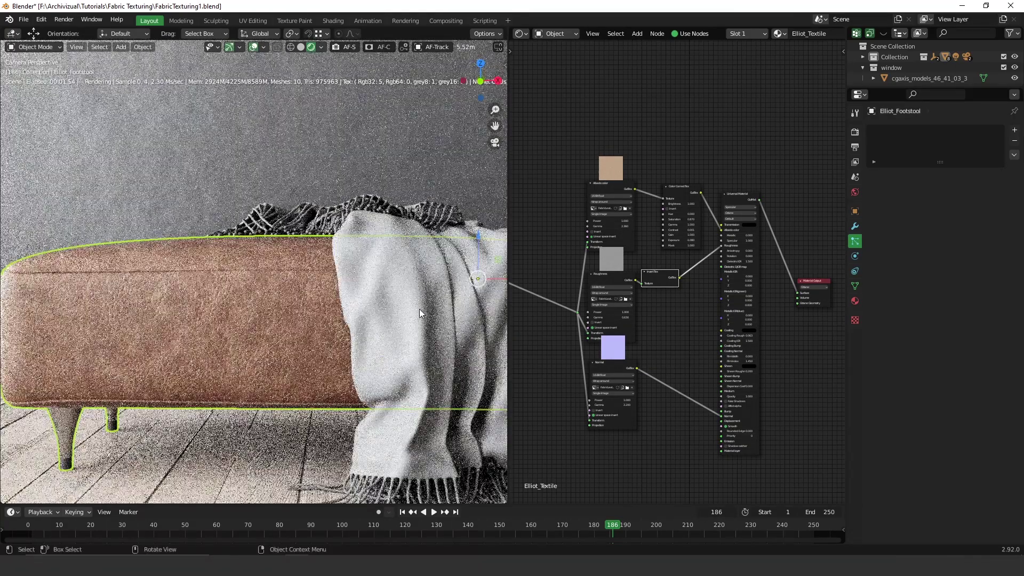
pyautogui.click(469, 321)
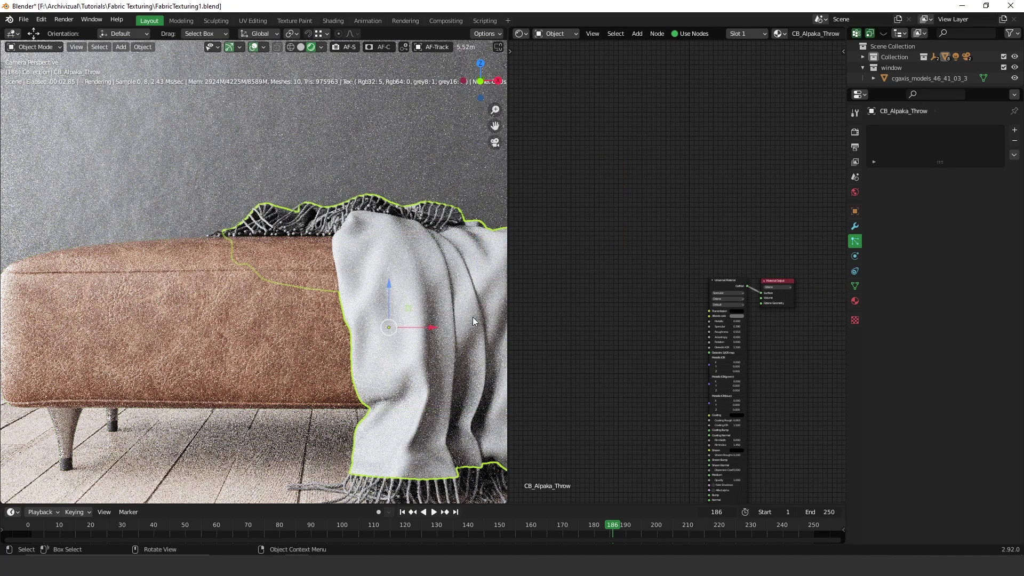
pyautogui.moveTo(754, 338); pyautogui.dragTo(756, 265, button='middle')
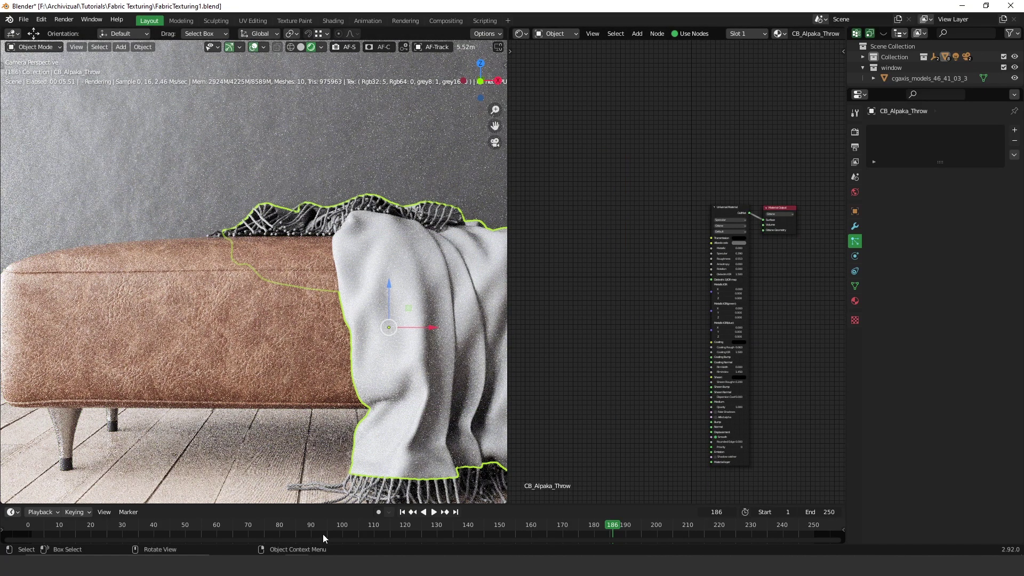
# Reselect the footstool and tidy its material by moving the Full Transform node nearer the textures and raising the Albedo color node slightly
pyautogui.click(277, 325)
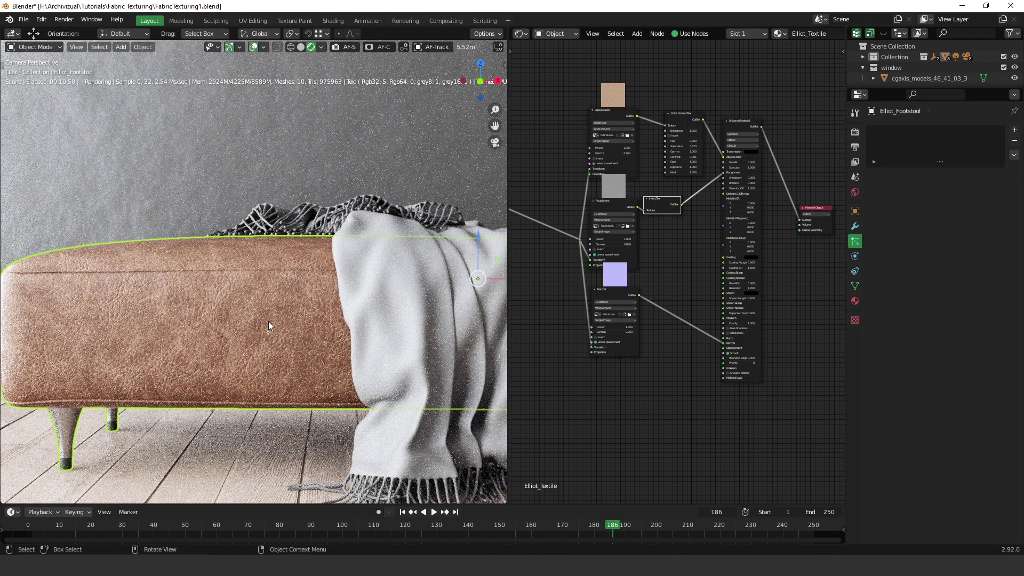
pyautogui.moveTo(631, 183); pyautogui.dragTo(727, 217, button='middle')
pyautogui.moveTo(569, 230); pyautogui.dragTo(627, 240)
pyautogui.moveTo(699, 152); pyautogui.dragTo(703, 145)
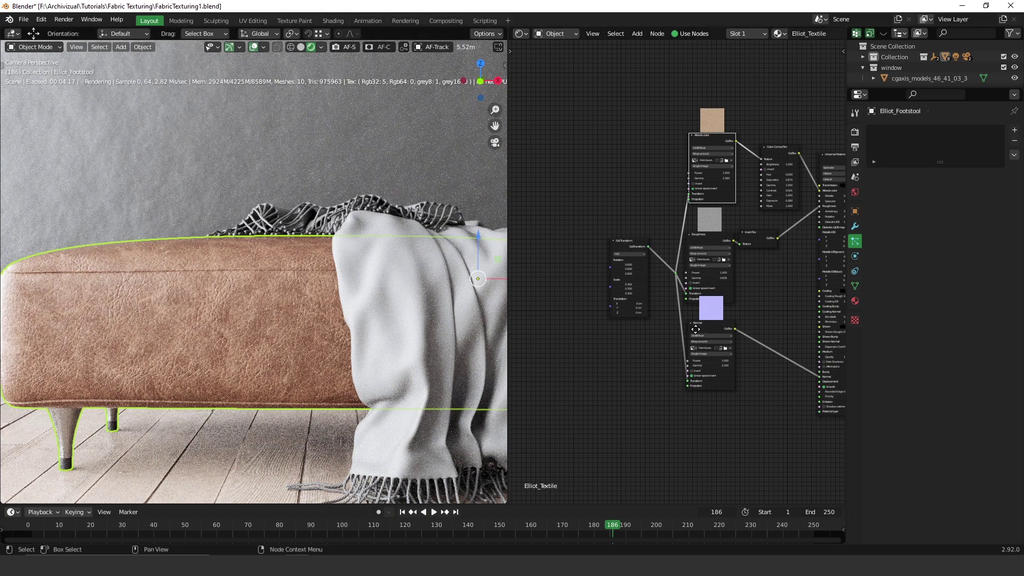
# Select the throw, then view the wool and knitted textures page on textures.com in Chrome and minimize the browser
pyautogui.click(437, 342)
pyautogui.moveTo(430, 543)
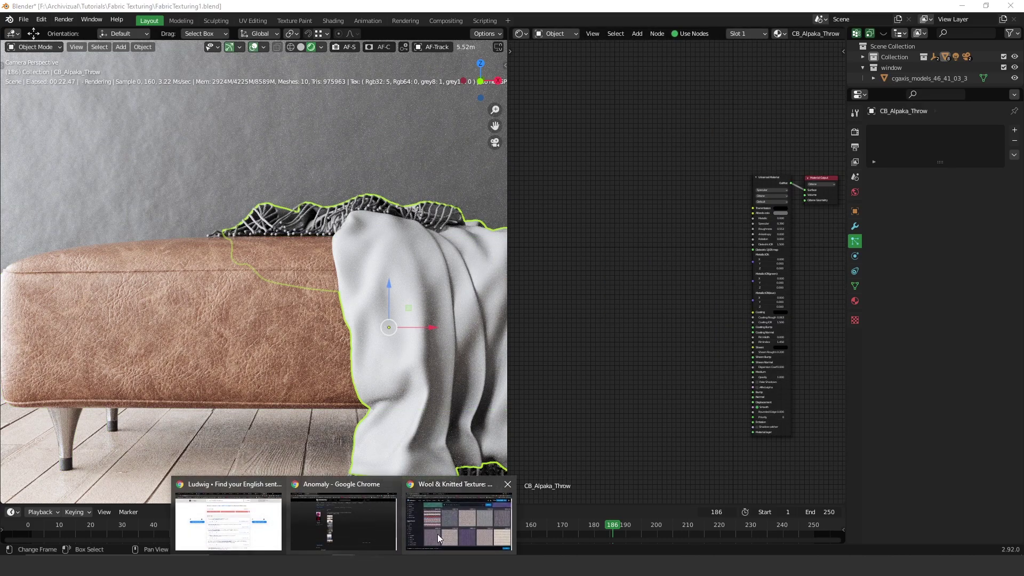
pyautogui.click(479, 526)
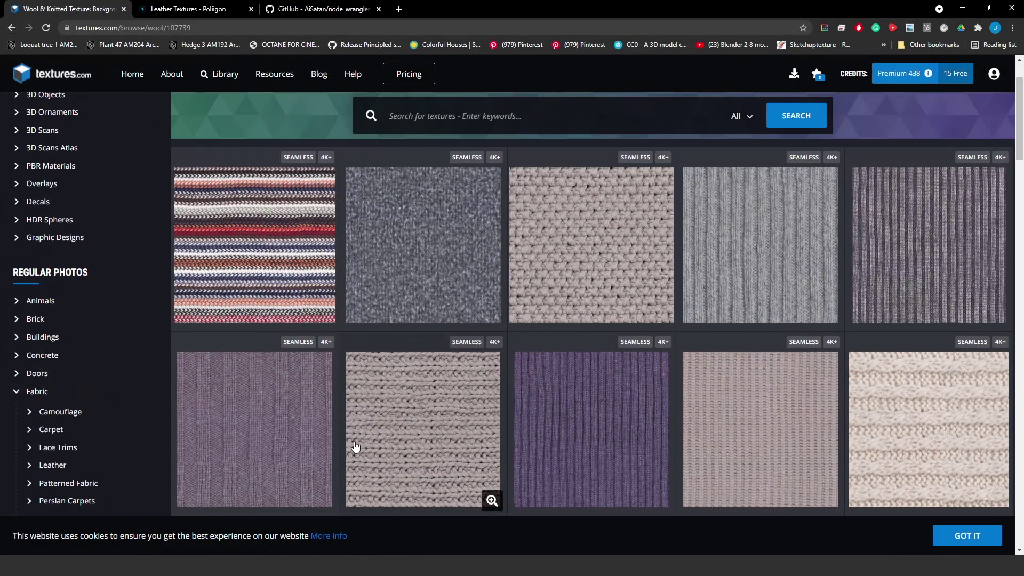
pyautogui.click(965, 8)
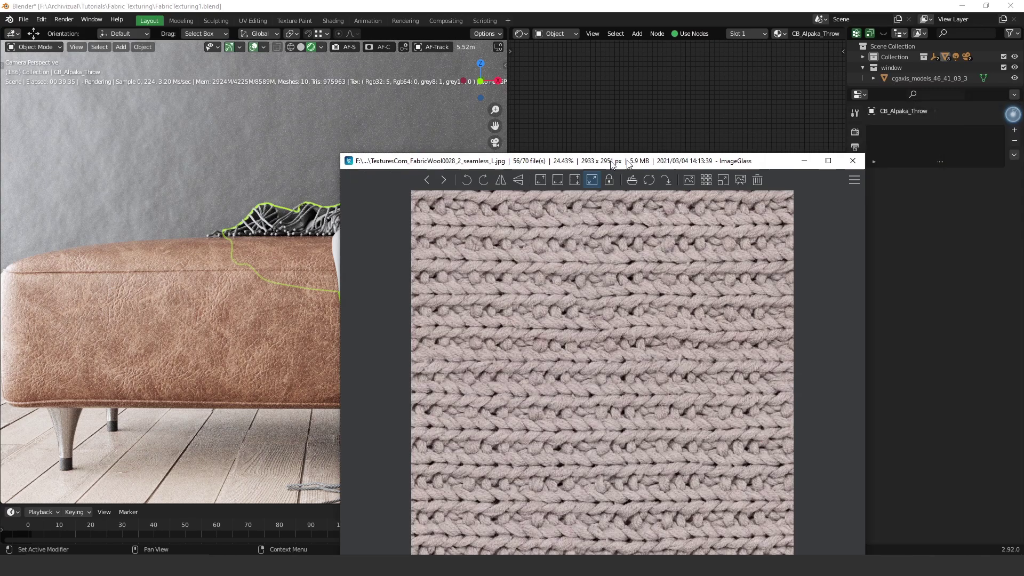
# Examine the wool image TexturesCom_FabricWool0028_2_seamless_L.jpg maximized and zoomed in ImageGlass, and close the viewer
pyautogui.moveTo(605, 167); pyautogui.dragTo(432, 143)
pyautogui.doubleClick(432, 143)
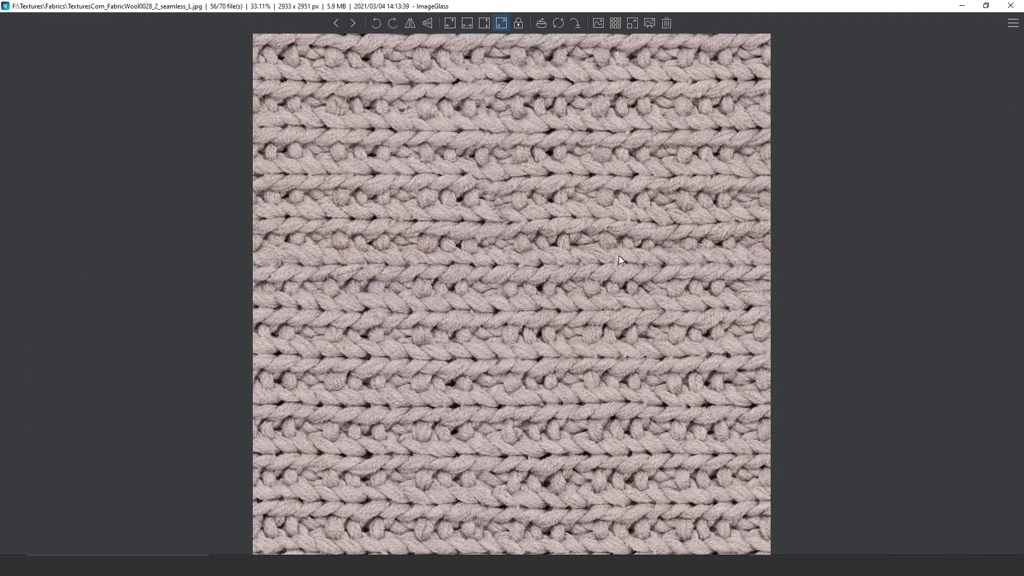
pyautogui.scroll(5, 594, 273)
pyautogui.scroll(-4, 591, 271)
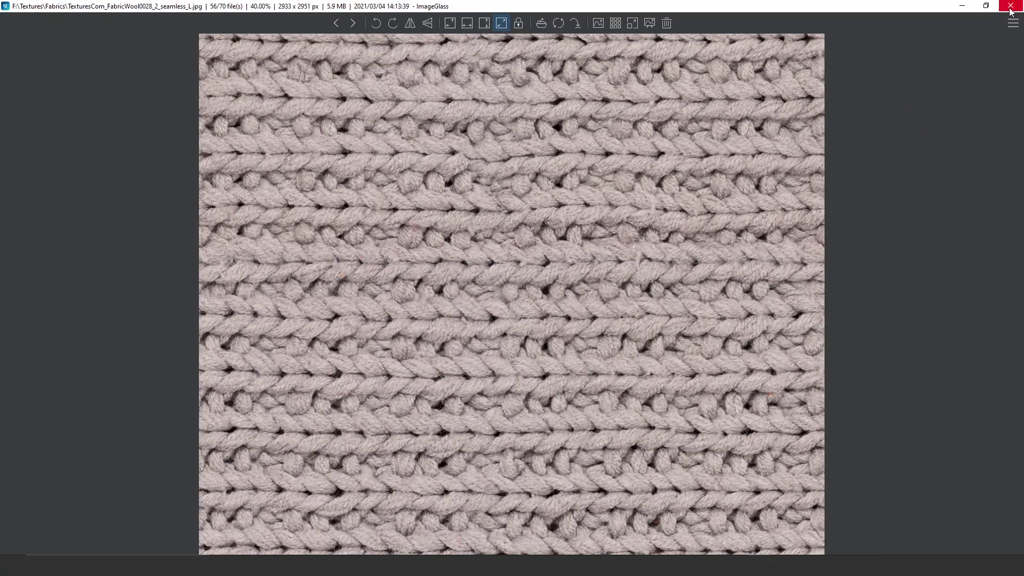
pyautogui.click(1010, 7)
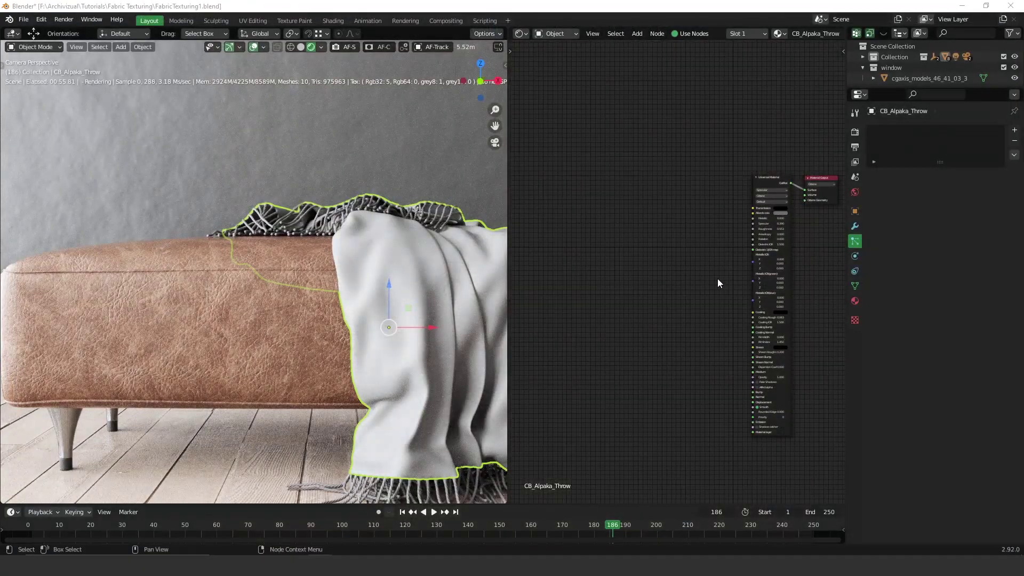
# Add the image TexturesCom_FabricWool0028_2_seamless_L.jpg as a texture node beside the Universal Material in the throw's material
pyautogui.moveTo(640, 327); pyautogui.dragTo(662, 348)
pyautogui.scroll(4, 662, 349)
pyautogui.click(674, 249)
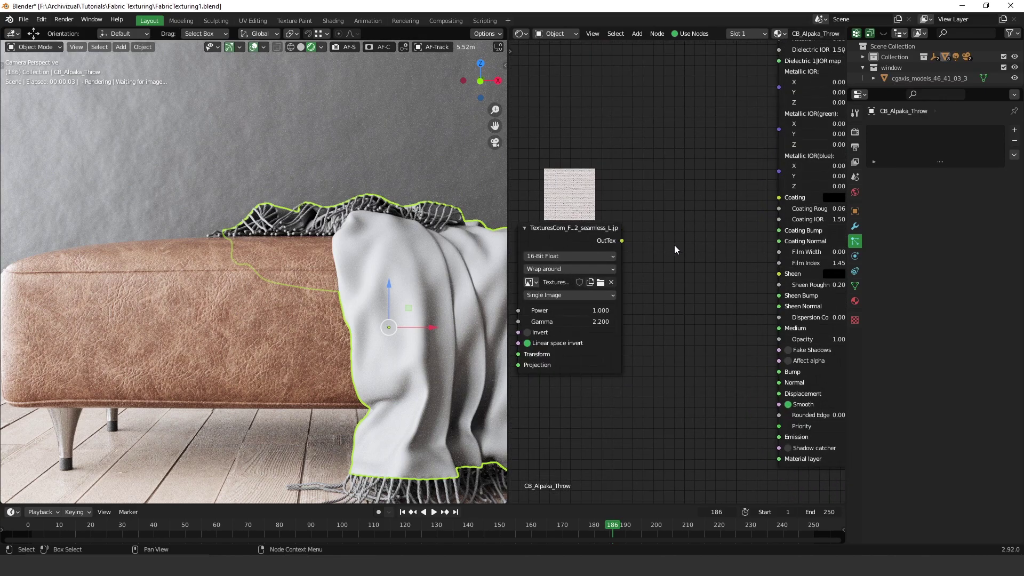
# Add a Texture Displacement node, feed it the wool texture, and connect it to the Universal Material's Displacement input
pyautogui.hotkey('shift', 'a')
pyautogui.write('di')
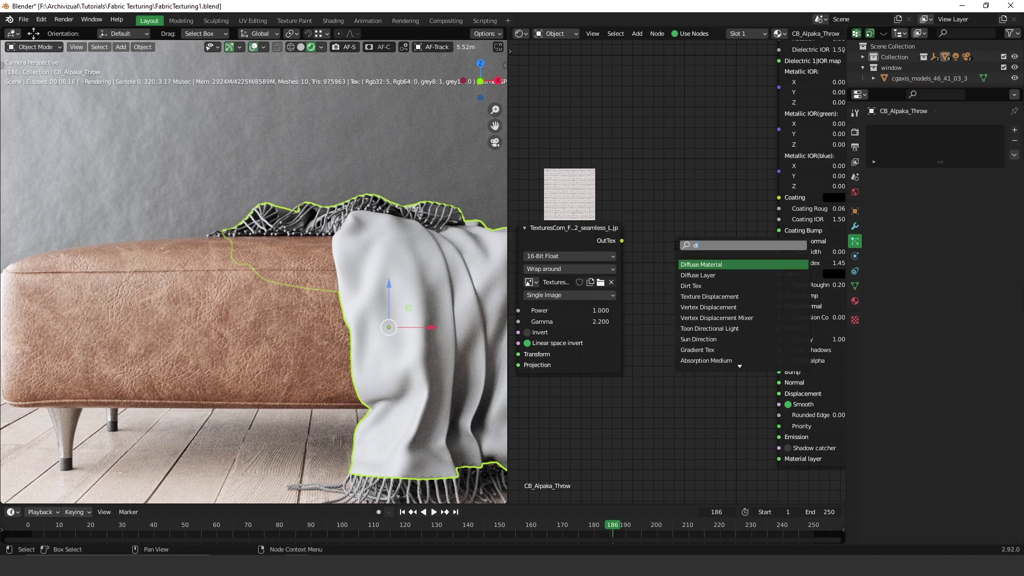
pyautogui.write('spla')
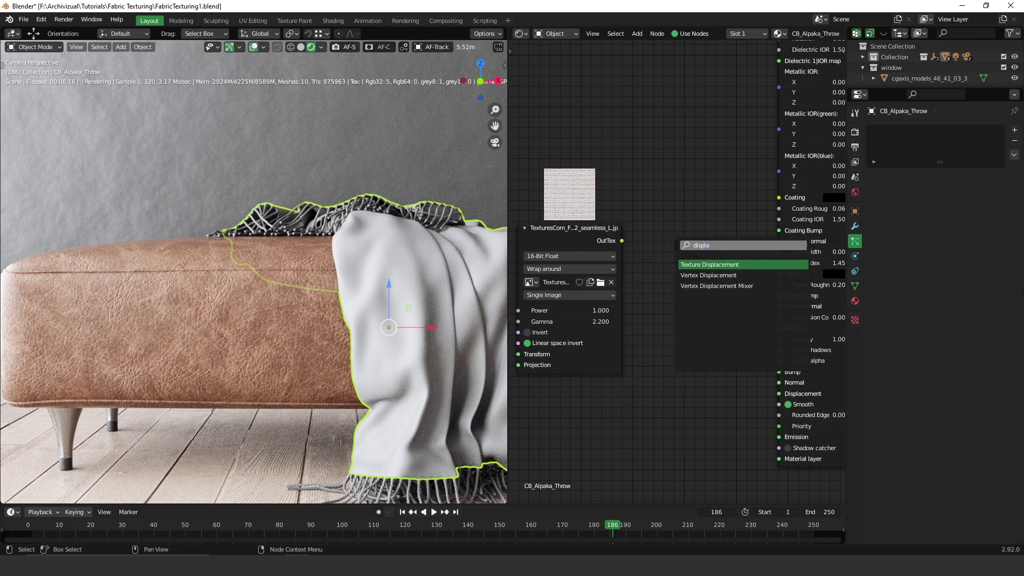
pyautogui.click(709, 265)
pyautogui.click(650, 248)
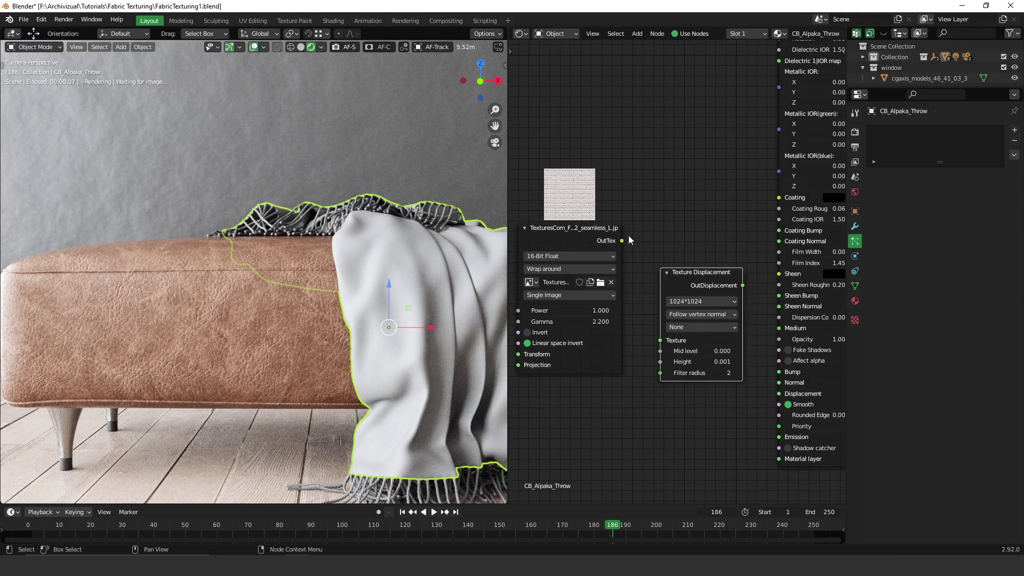
pyautogui.click(620, 243)
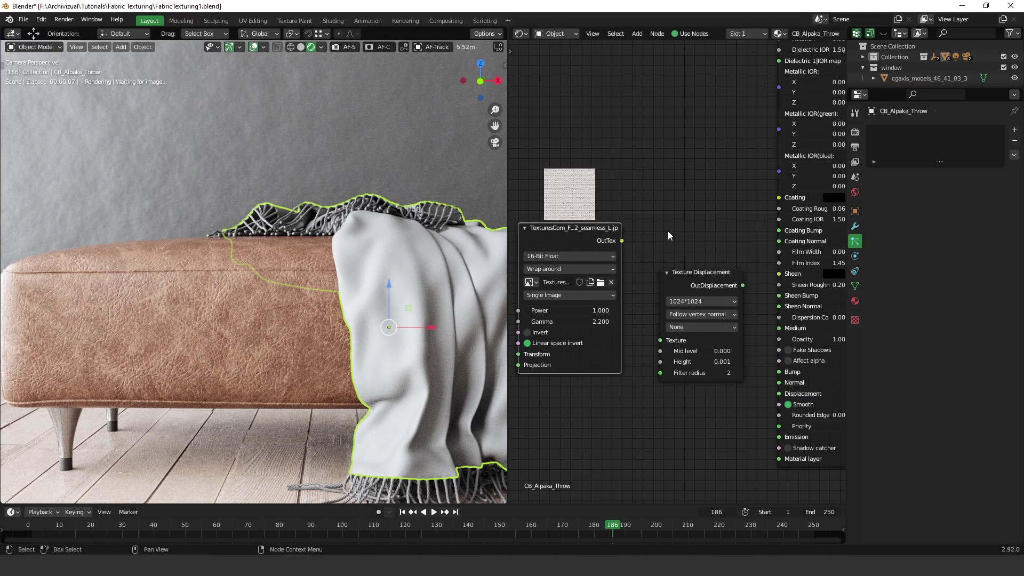
pyautogui.moveTo(622, 241); pyautogui.dragTo(661, 341)
pyautogui.moveTo(742, 286); pyautogui.dragTo(776, 391)
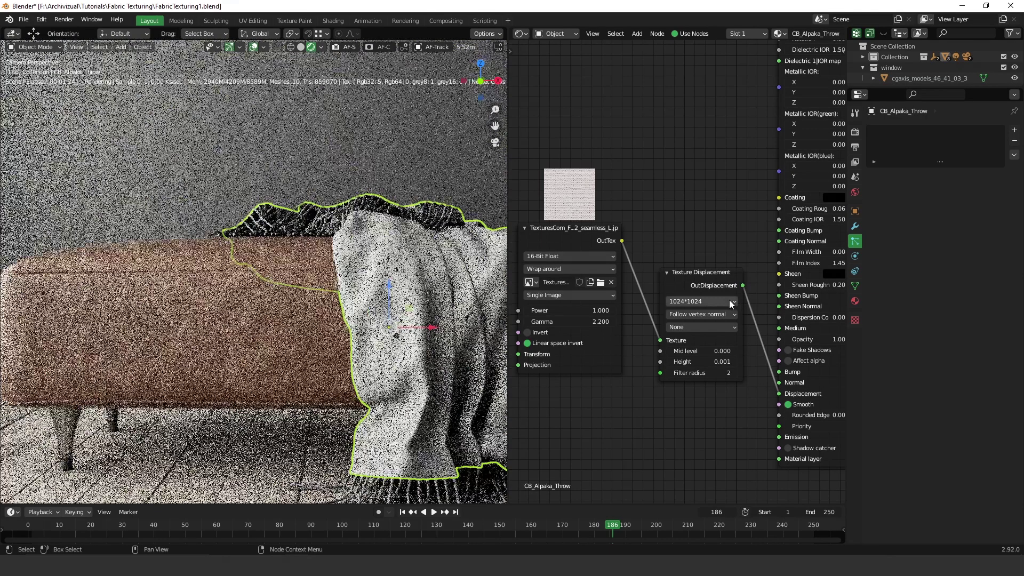
# Set the Texture Displacement node's level of detail to 4096*4096 and its mid level to 0.5
pyautogui.click(731, 302)
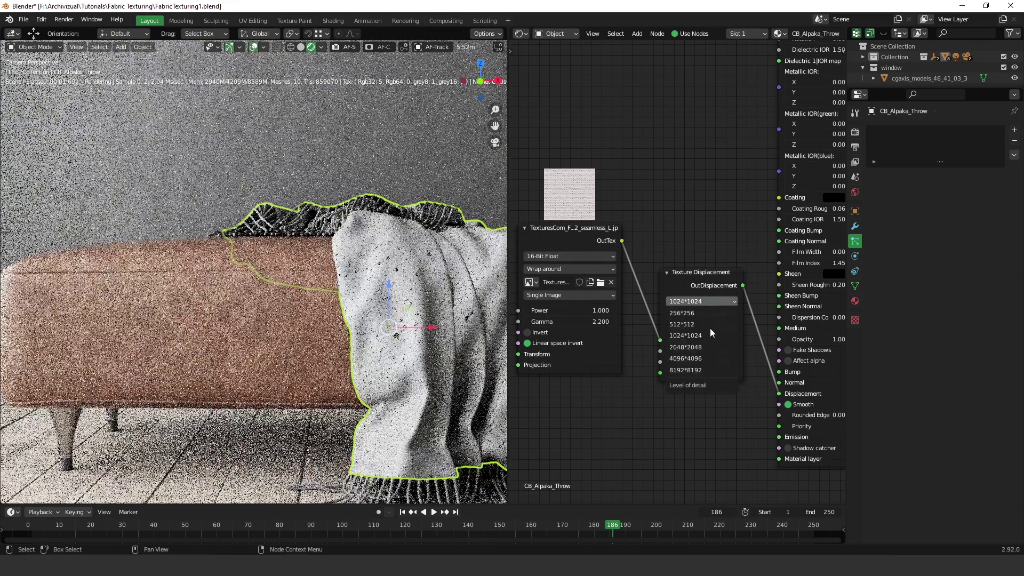
pyautogui.click(700, 358)
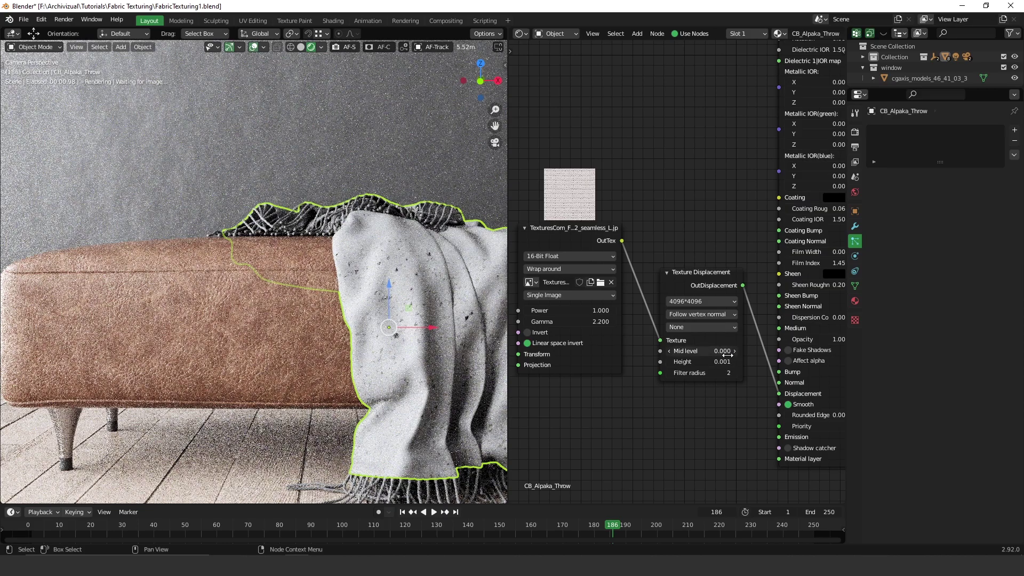
pyautogui.click(722, 351)
pyautogui.write('0.0')
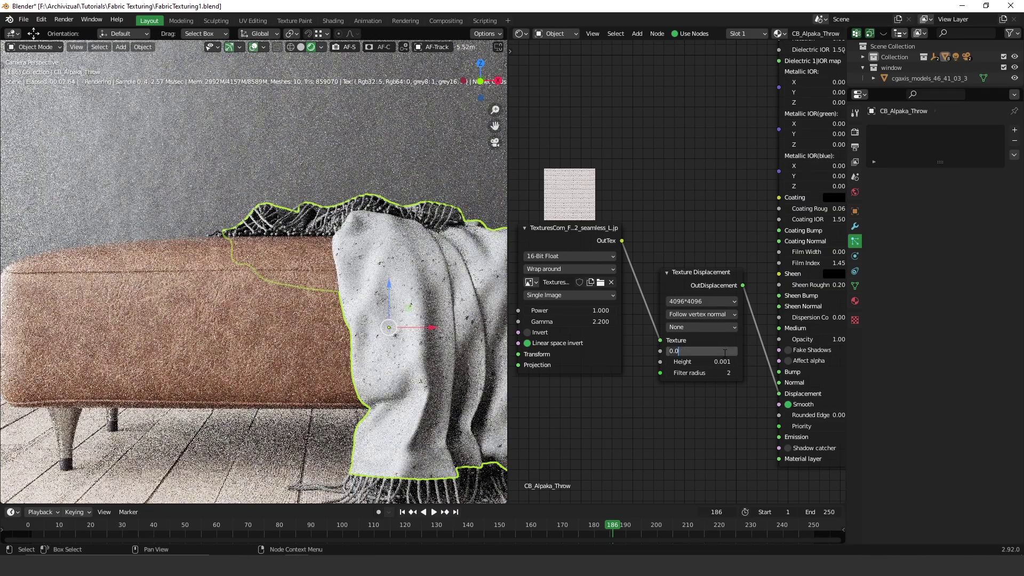
pyautogui.write('.5')
pyautogui.press('Return')
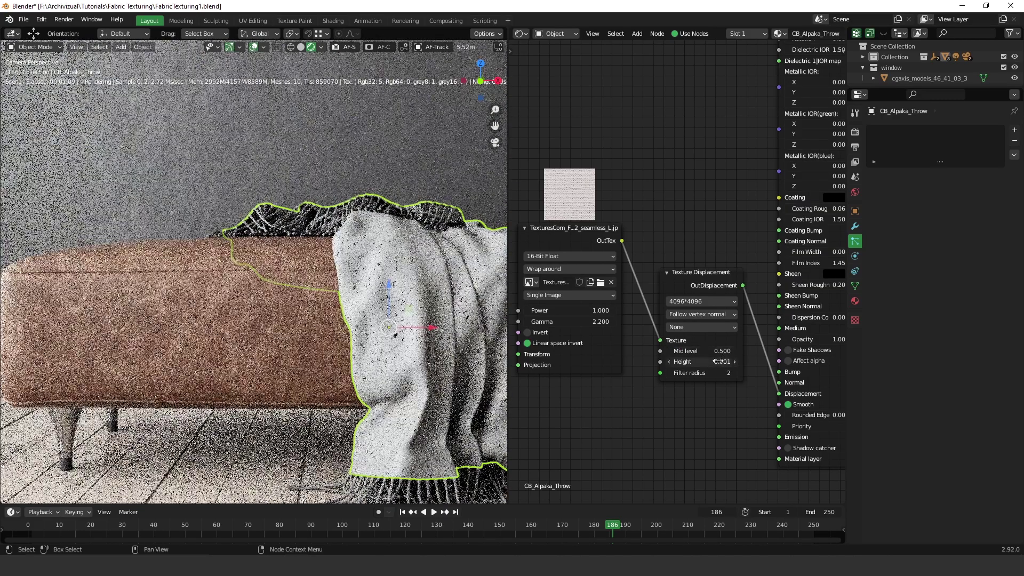
# Raise the throw's displacement height to about 12.9 while checking the fabric up close
pyautogui.moveTo(708, 365); pyautogui.dragTo(758, 372)
pyautogui.scroll(5, 312, 258)
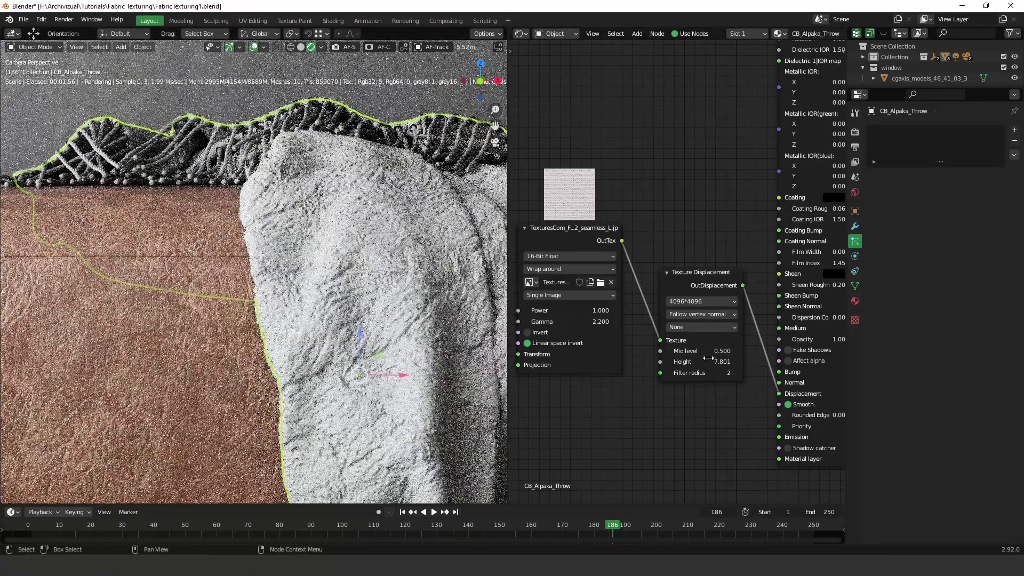
pyautogui.moveTo(686, 362); pyautogui.dragTo(716, 362)
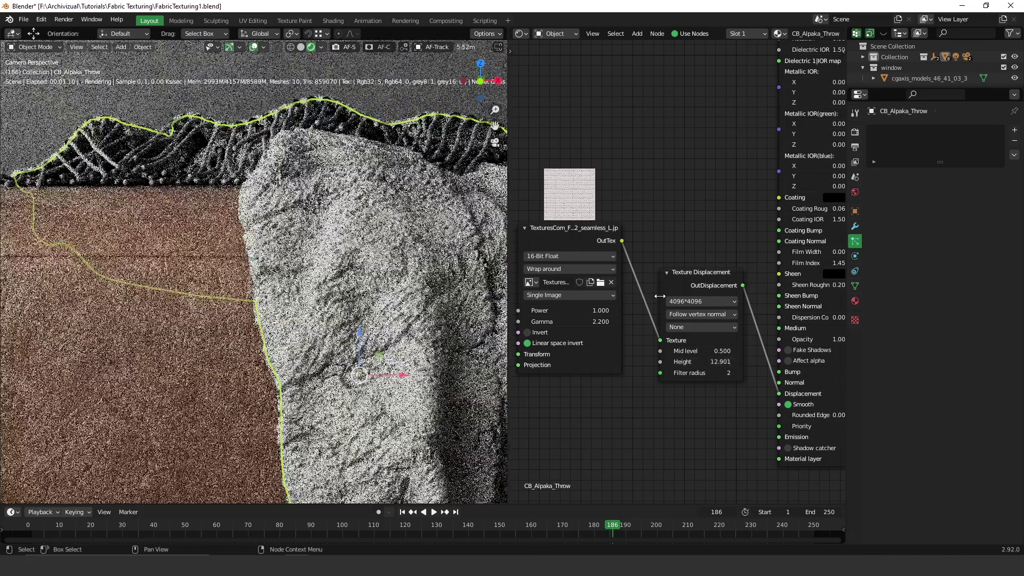
# Add a Full Transform node to the wool texture, with the transform enabled and projection disabled
pyautogui.moveTo(577, 223); pyautogui.dragTo(736, 178, button='middle')
pyautogui.click(731, 192)
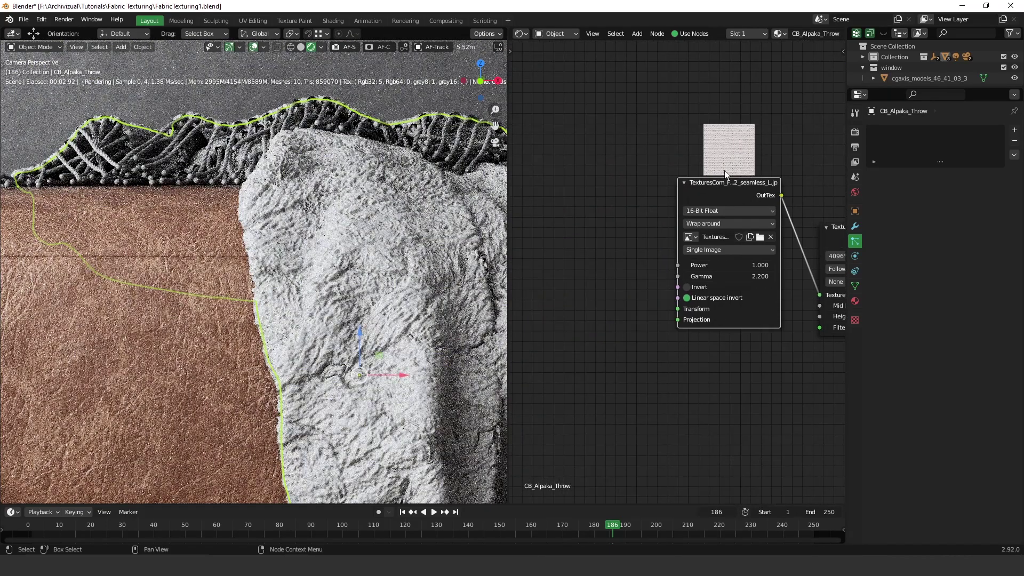
pyautogui.moveTo(731, 195); pyautogui.dragTo(683, 217)
pyautogui.rightClick(682, 213)
pyautogui.moveTo(682, 213)
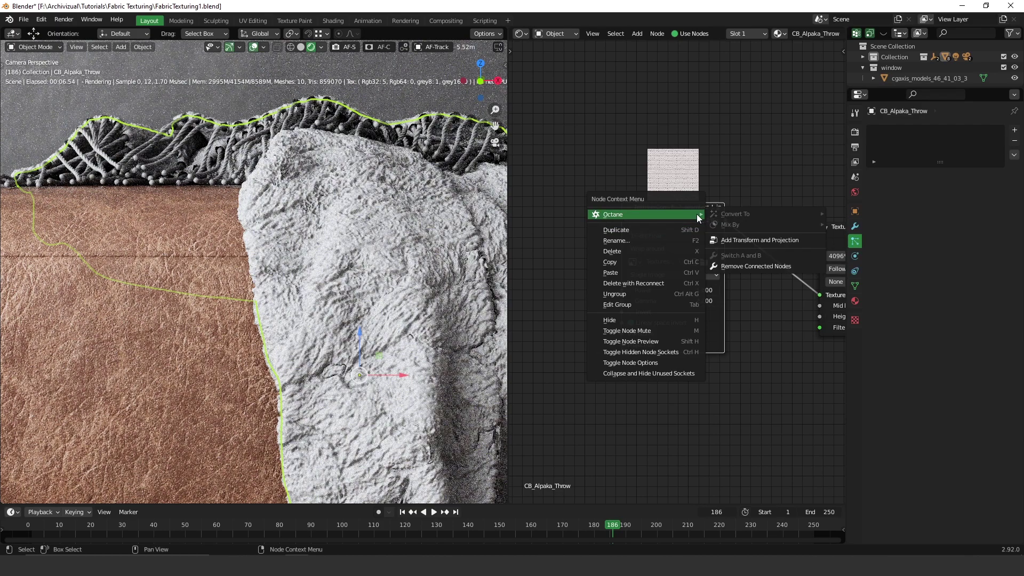
pyautogui.click(777, 240)
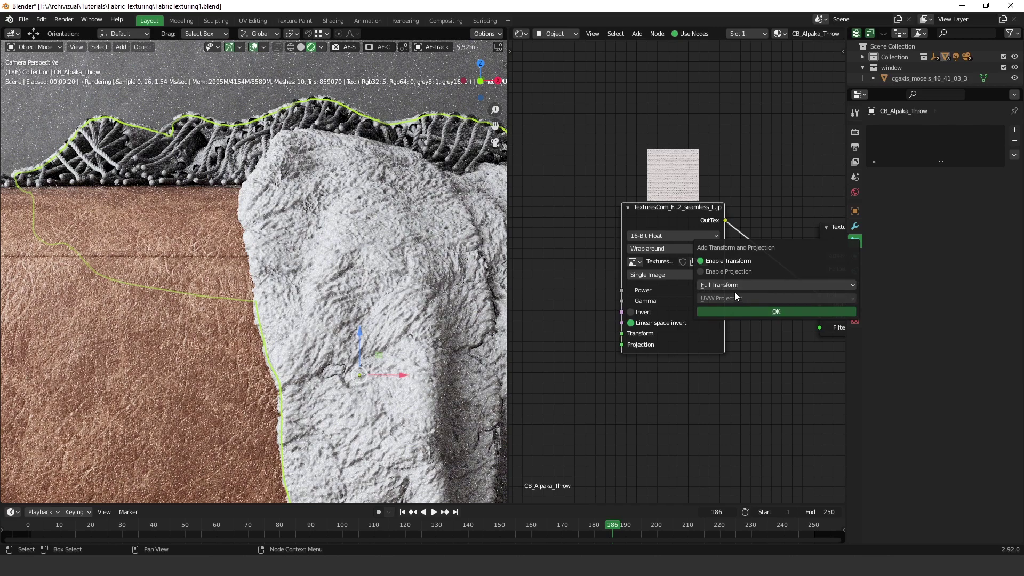
pyautogui.click(767, 311)
# Set the wool texture's Full Transform scale to 0.2 on all three axes
pyautogui.moveTo(598, 299); pyautogui.dragTo(741, 270, button='middle')
pyautogui.moveTo(635, 273); pyautogui.dragTo(635, 297)
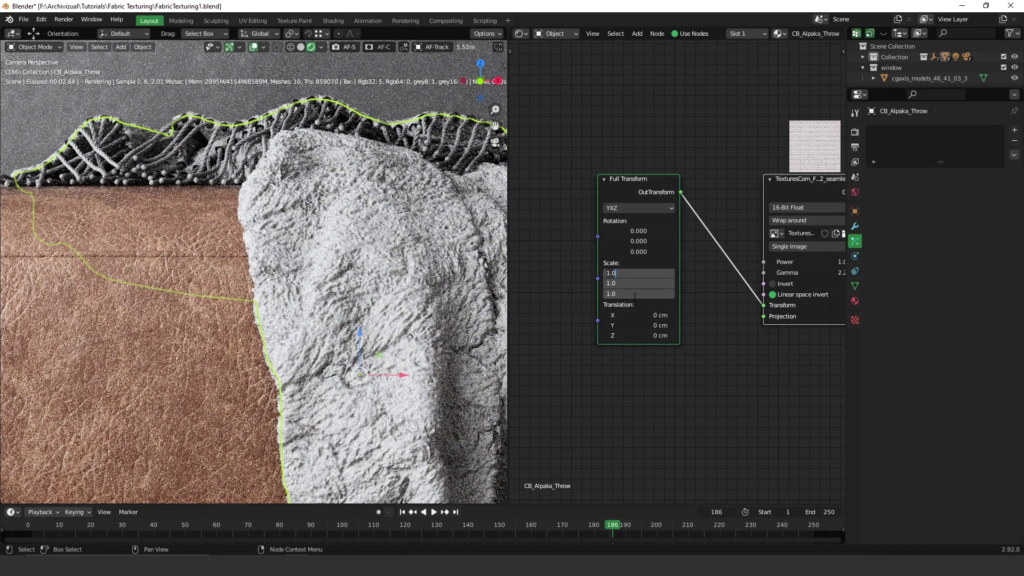
pyautogui.write('0.2')
pyautogui.press('Return')
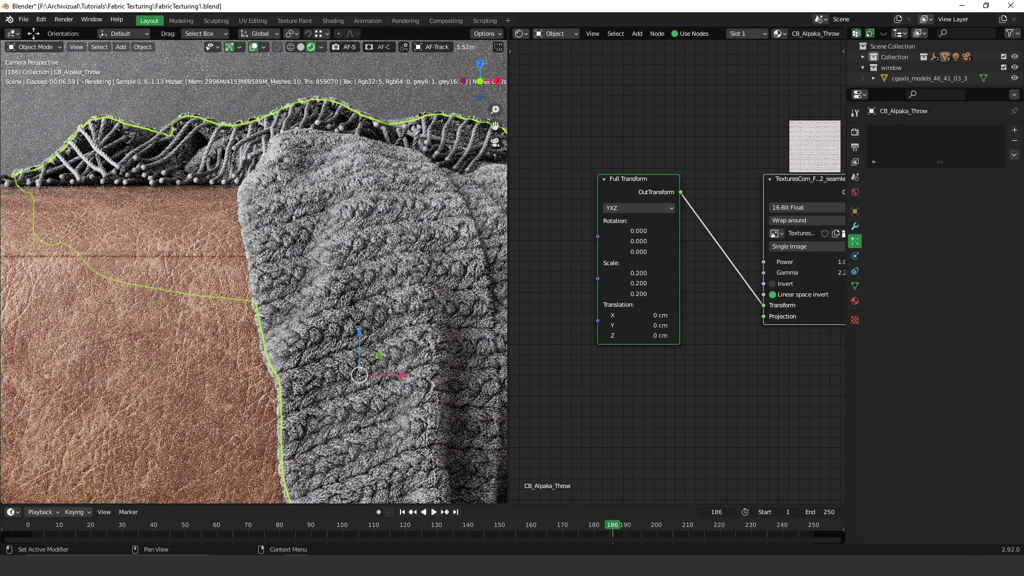
# View the reference render Fabric.jpg in a smaller ImageGlass window, and return to the throw's nodes in Blender
pyautogui.hotkey('alt', 'Tab')
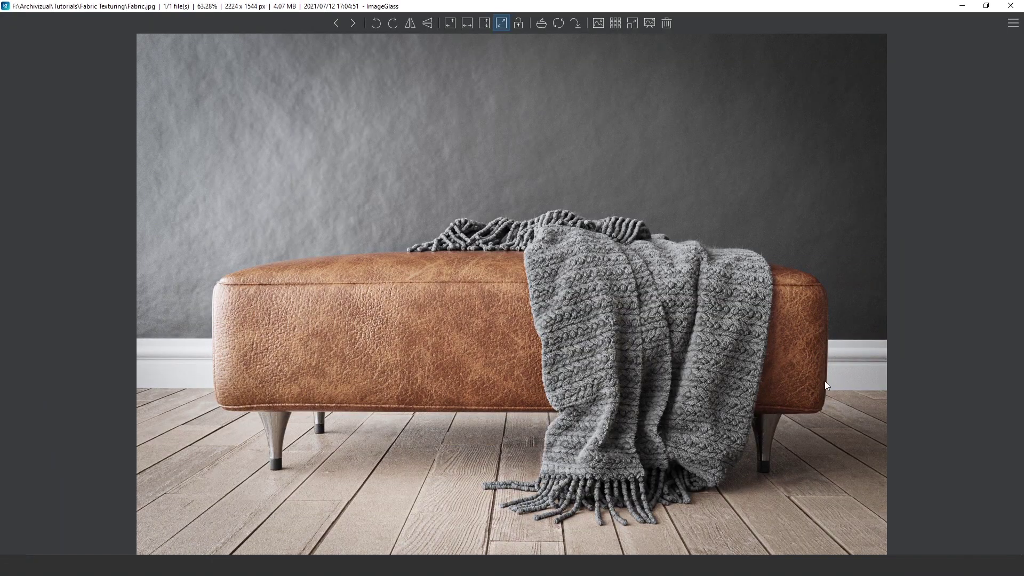
pyautogui.doubleClick(708, 5)
pyautogui.moveTo(853, 55); pyautogui.dragTo(635, 80)
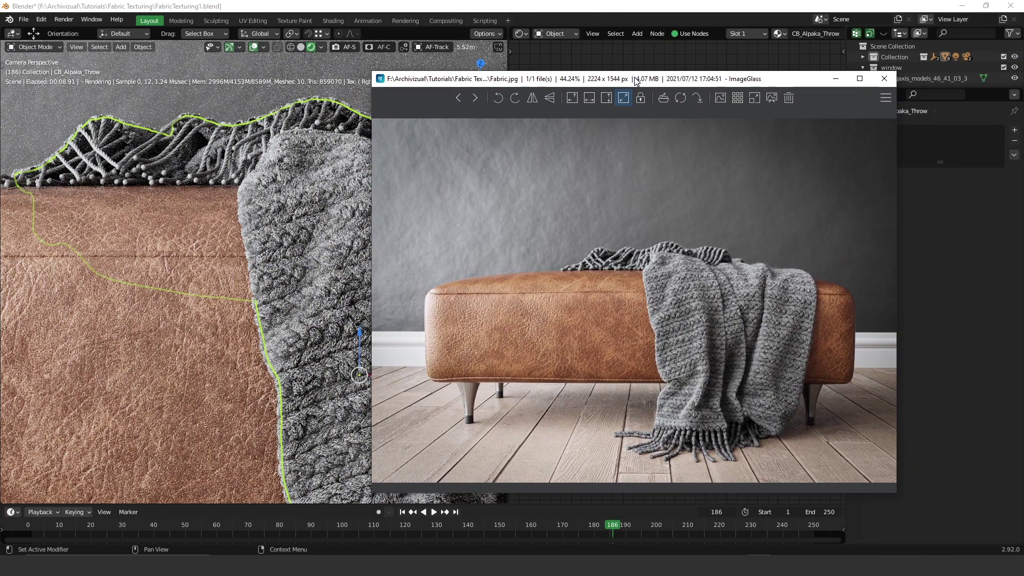
pyautogui.hotkey('alt', 'Tab')
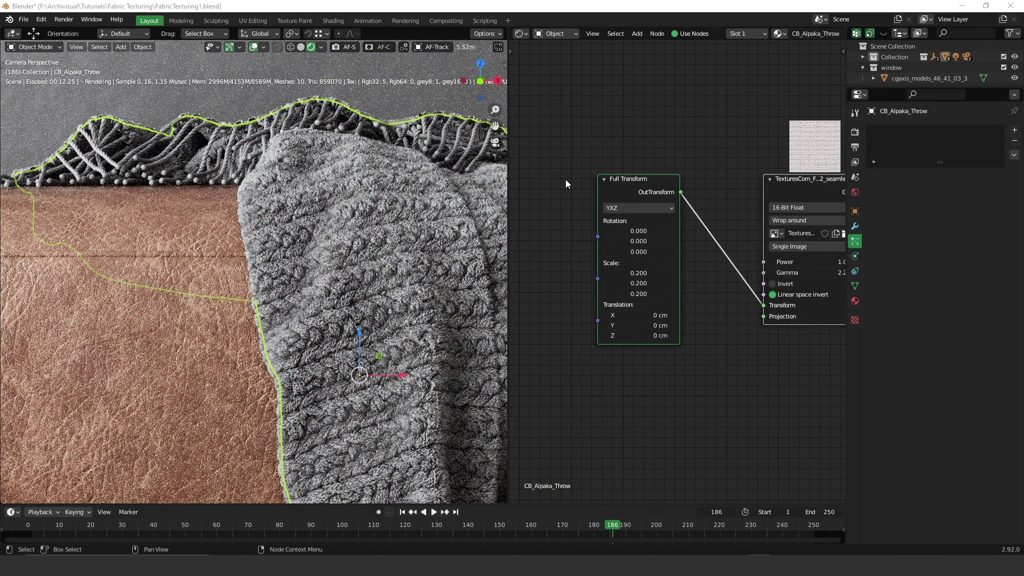
pyautogui.moveTo(623, 179); pyautogui.dragTo(625, 225)
pyautogui.moveTo(738, 147); pyautogui.dragTo(650, 153, button='middle')
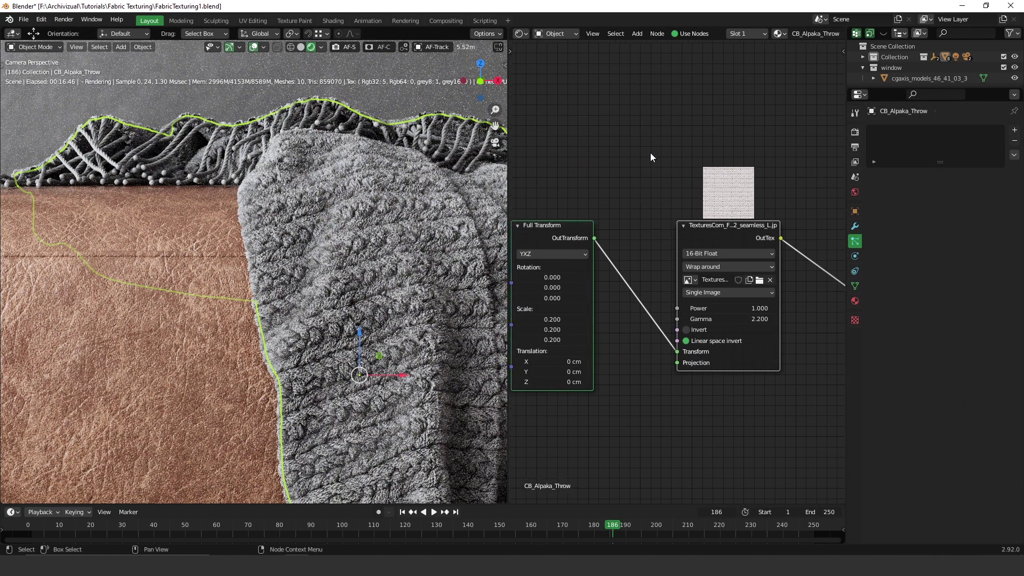
# Select the footstool and inspect its roughness and normal texture nodes and the throw's knitted surface up close
pyautogui.click(169, 263)
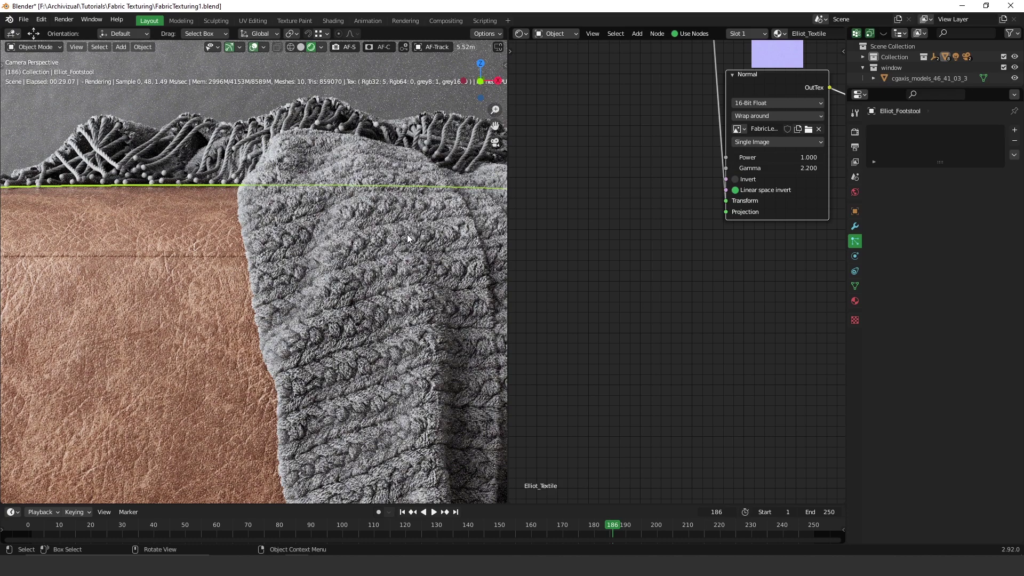
pyautogui.moveTo(747, 95); pyautogui.dragTo(722, 296, button='middle')
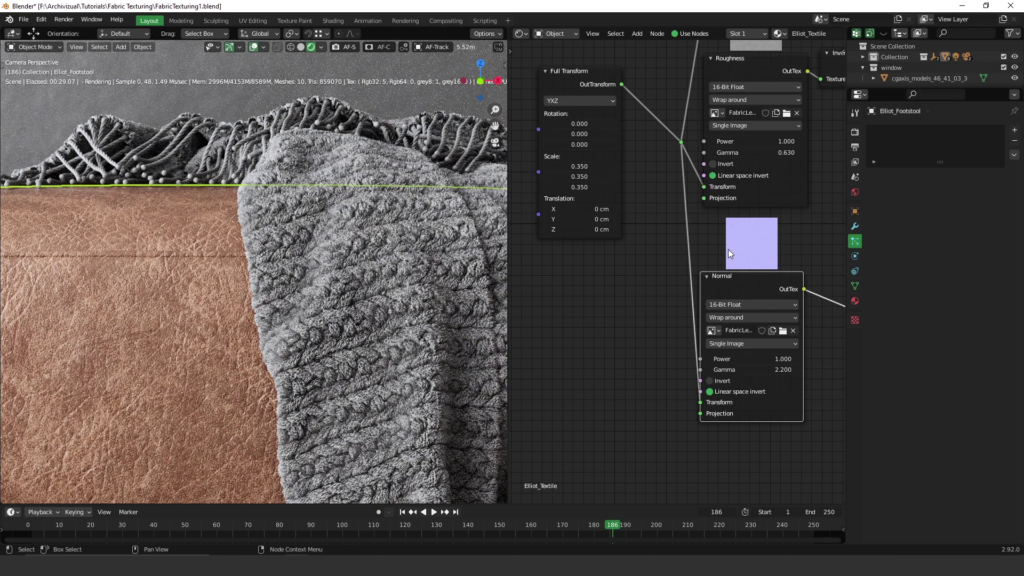
pyautogui.moveTo(322, 257); pyautogui.dragTo(305, 261, button='middle')
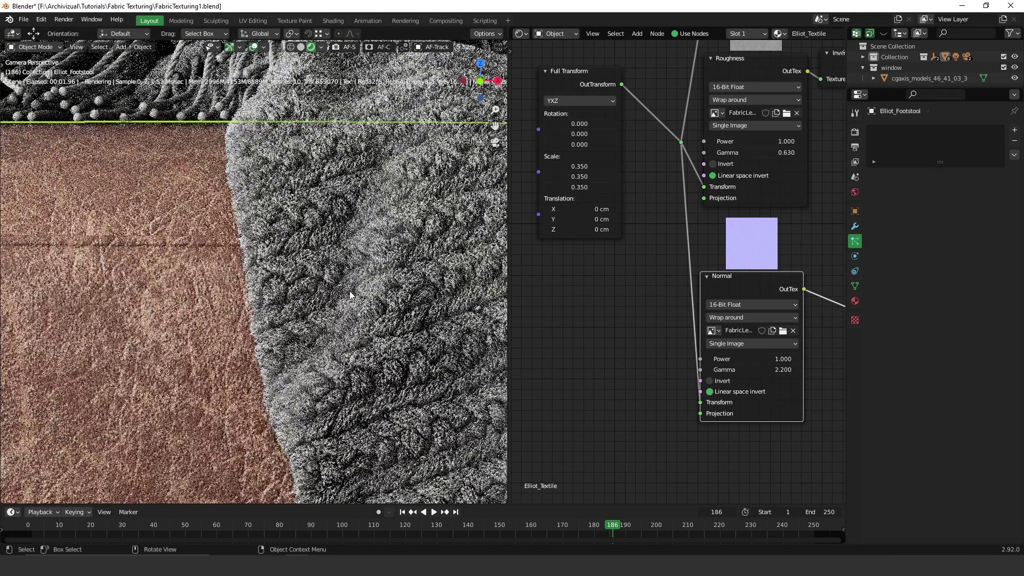
pyautogui.moveTo(411, 397); pyautogui.dragTo(412, 382, button='middle')
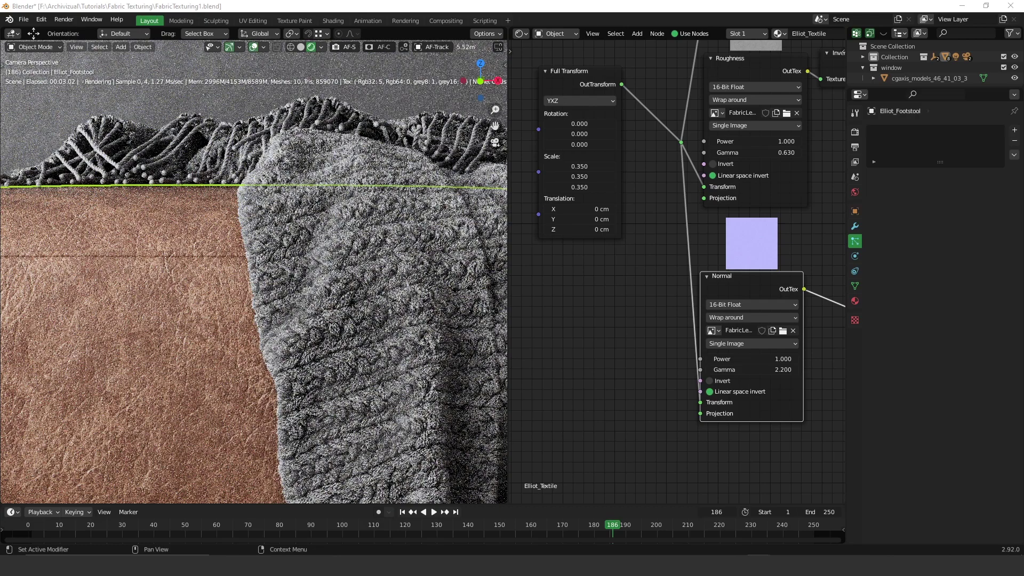
# Examine the wool image's knit zoomed in with ImageGlass, minimize it, and check the throw in Blender's camera view
pyautogui.hotkey('alt', 'Tab')
pyautogui.moveTo(476, 143); pyautogui.dragTo(392, 133)
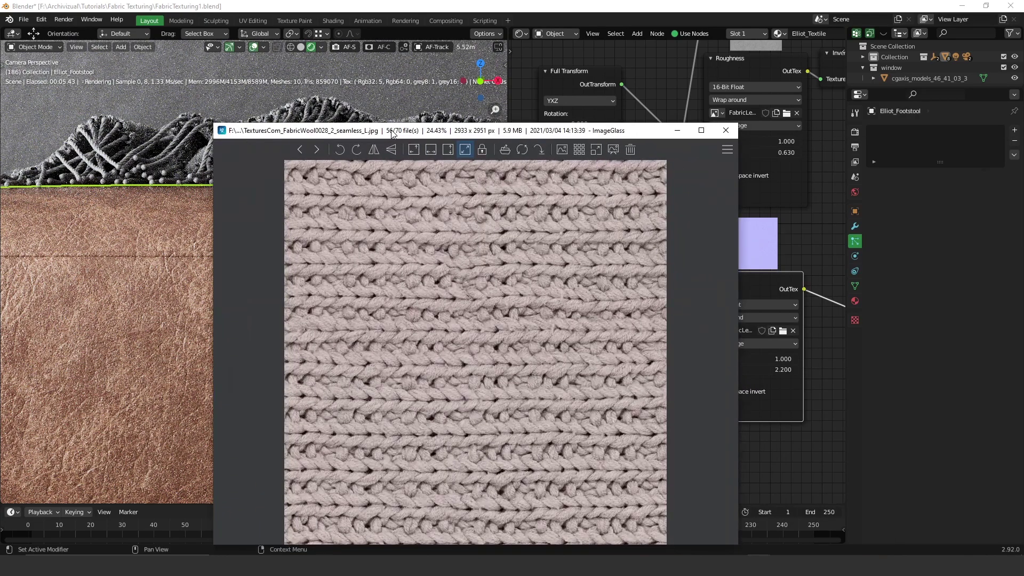
pyautogui.scroll(5, 426, 301)
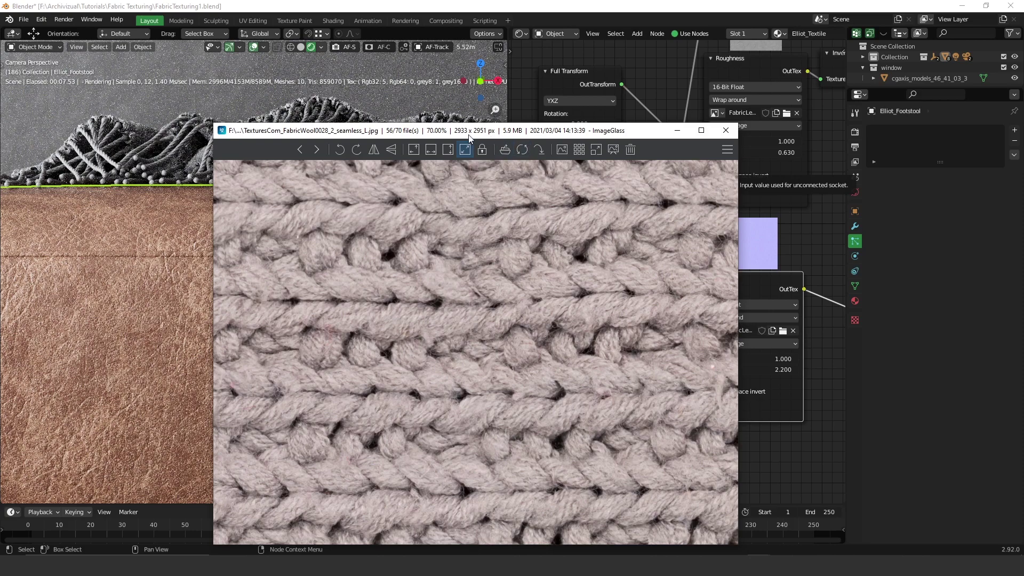
pyautogui.moveTo(464, 134); pyautogui.dragTo(466, 113)
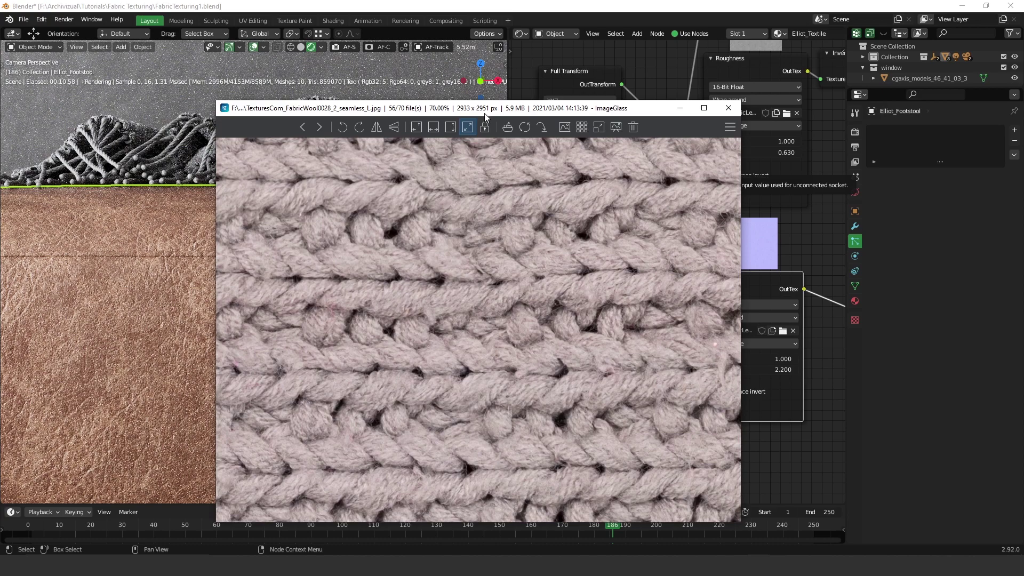
pyautogui.click(680, 108)
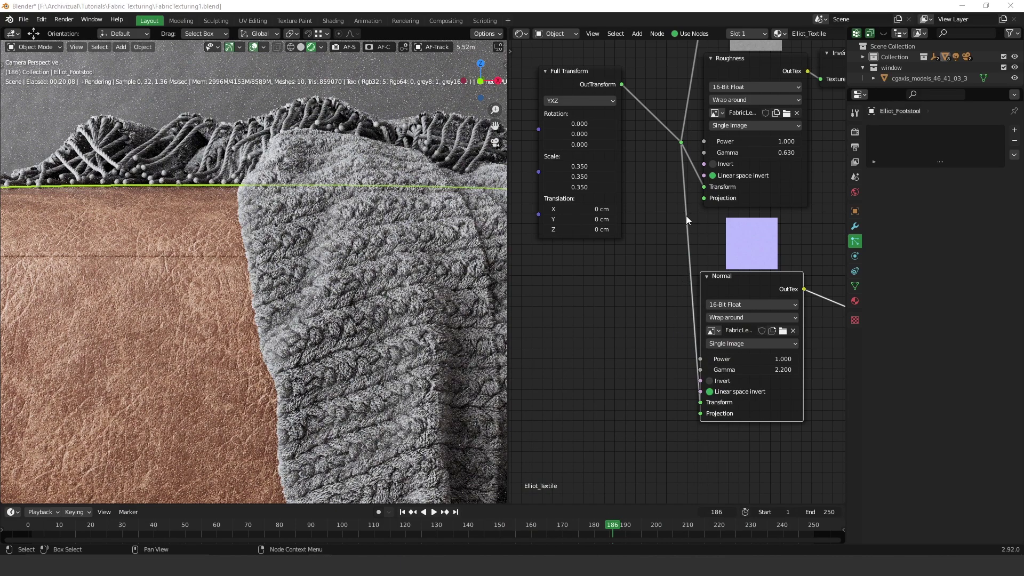
pyautogui.moveTo(434, 218); pyautogui.dragTo(361, 226, button='middle')
pyautogui.press('KP_0')
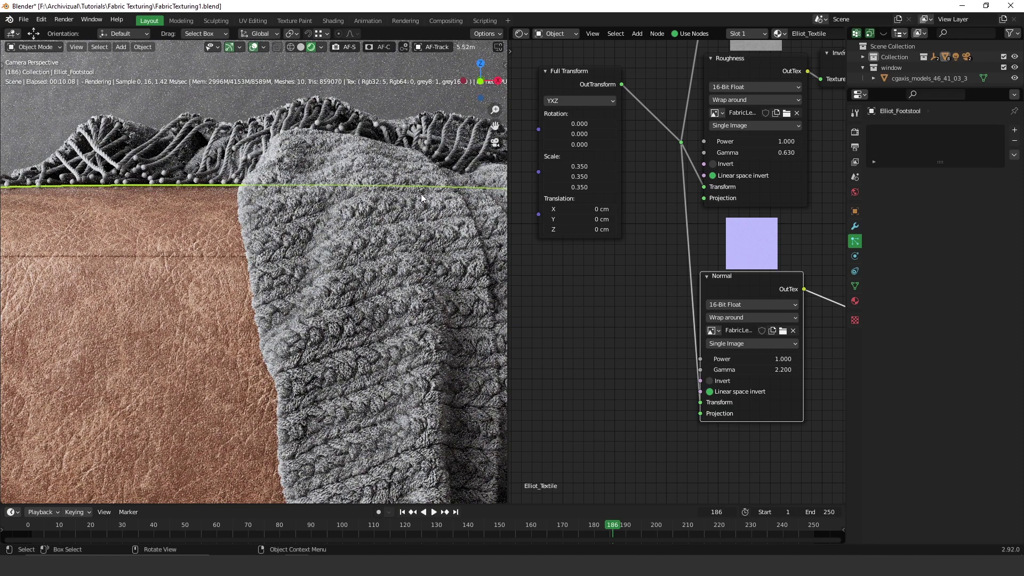
# Copy the throw's Universal Material and wool displacement nodes into the fringe's material and connect them to its Material Output
pyautogui.click(326, 115)
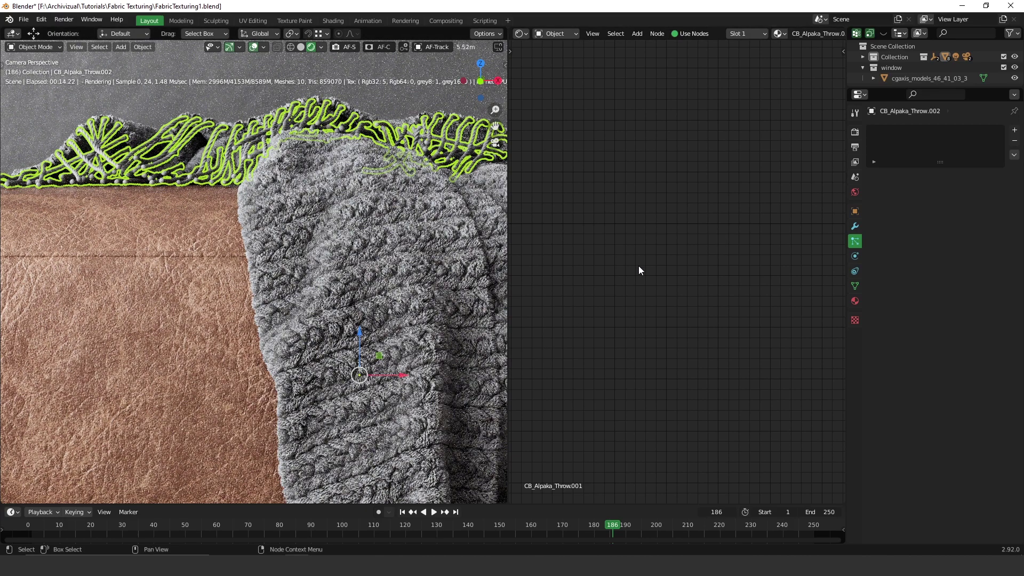
pyautogui.click(401, 289)
pyautogui.scroll(-5, 760, 331)
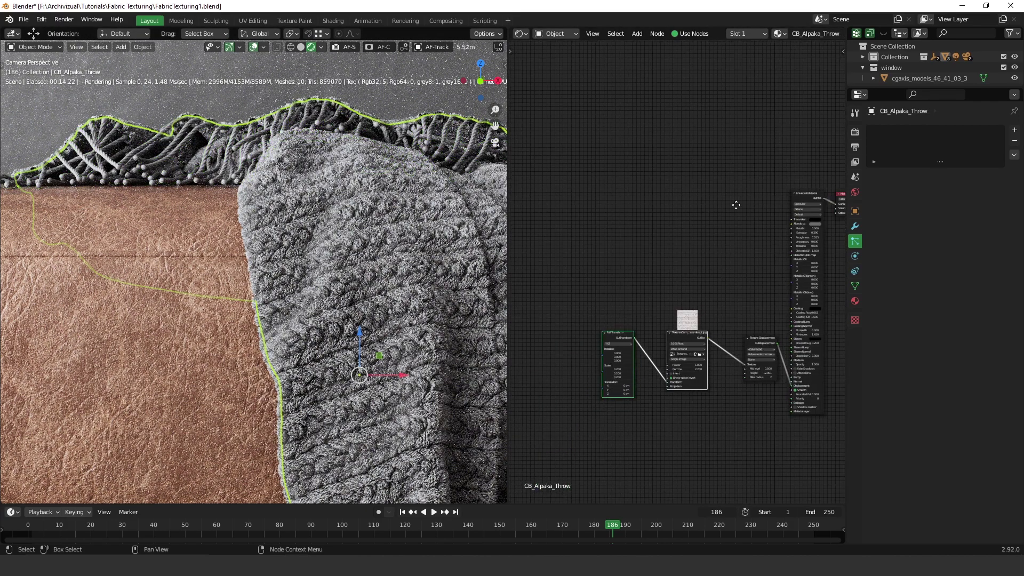
pyautogui.moveTo(561, 96); pyautogui.dragTo(793, 372)
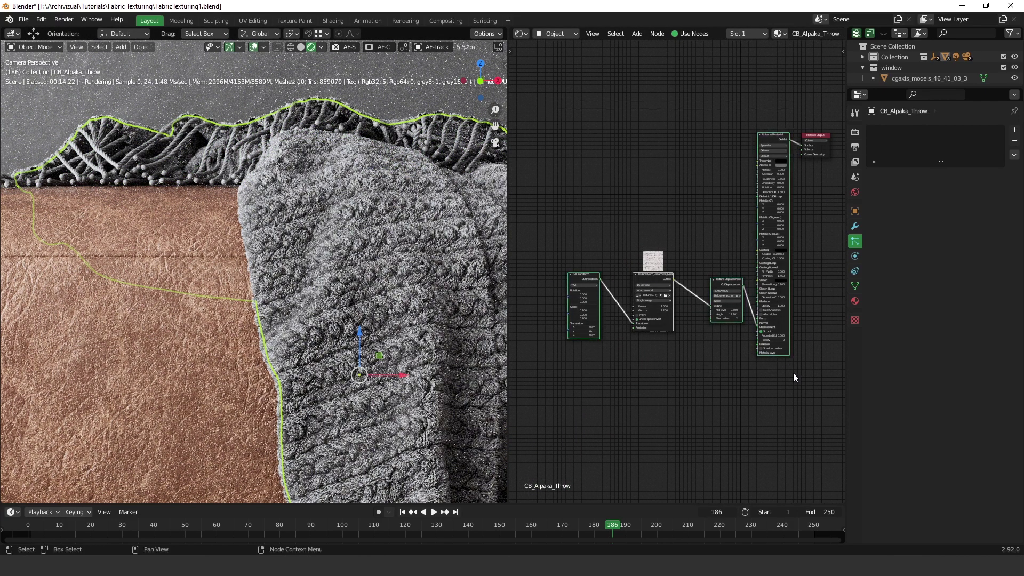
pyautogui.click(316, 113)
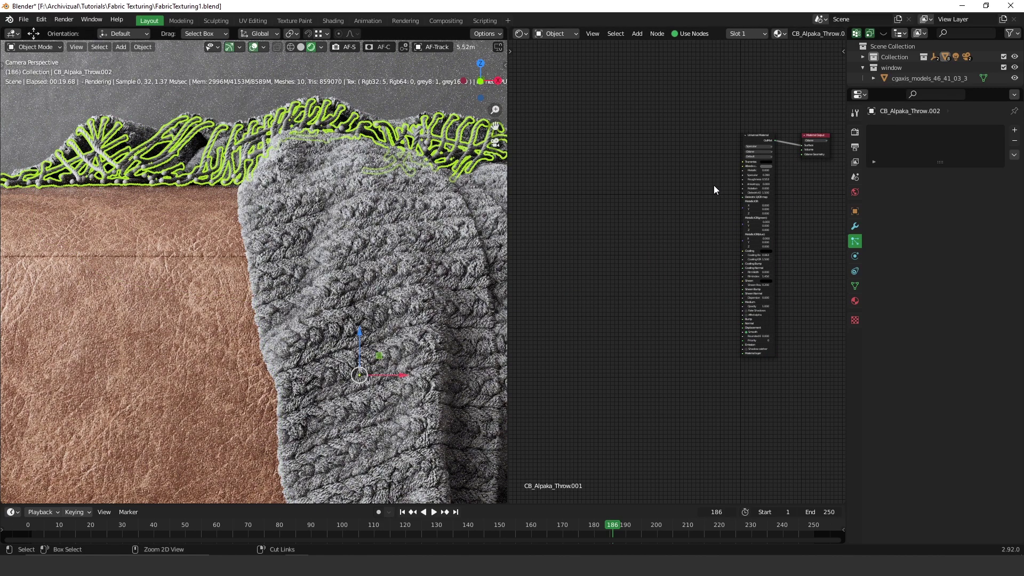
pyautogui.hotkey('ctrl', 'v')
pyautogui.moveTo(774, 137); pyautogui.dragTo(808, 149)
# Set the displacement height in the fringe's material to 5, and select the footstool
pyautogui.moveTo(725, 235); pyautogui.dragTo(579, 275, button='middle')
pyautogui.scroll(4, 762, 219)
pyautogui.scroll(2, 640, 240)
pyautogui.doubleClick(666, 259)
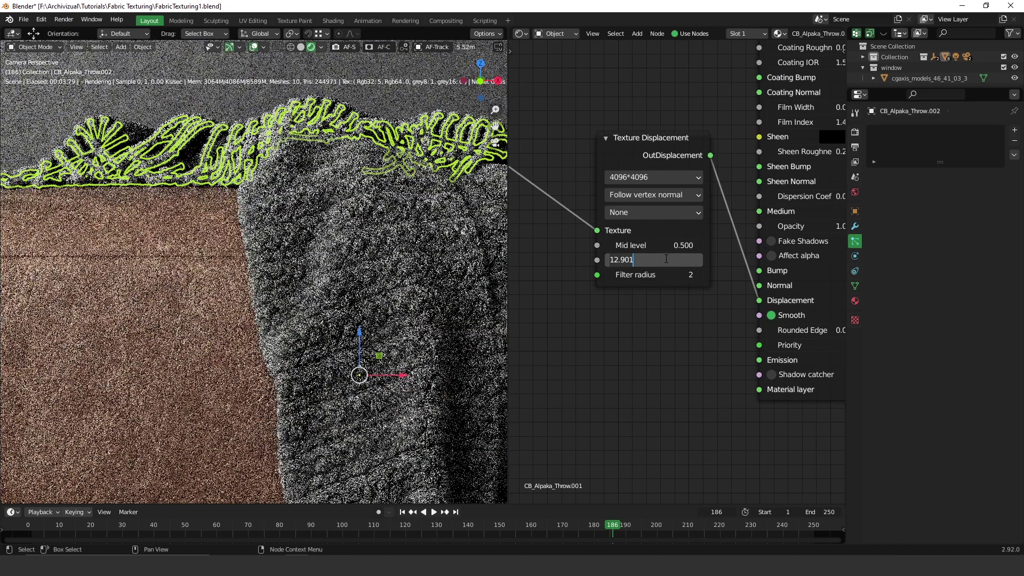
pyautogui.write('5')
pyautogui.press('Return')
pyautogui.click(206, 305)
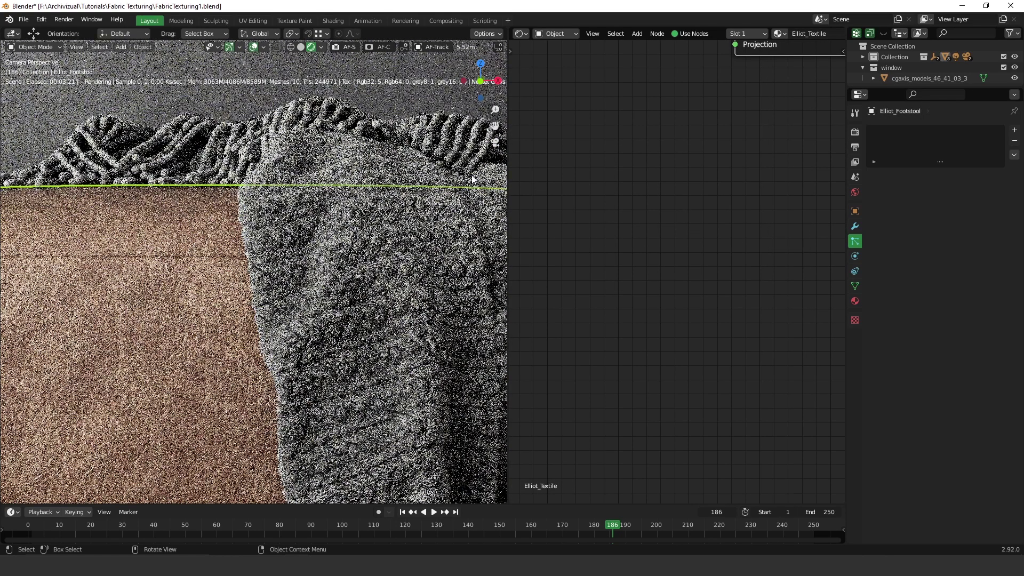
# Set the displacement height in the throw fringe's material to 8
pyautogui.click(392, 269)
pyautogui.moveTo(392, 269)
pyautogui.mouseDown(button='middle')
pyautogui.moveTo(407, 434)
pyautogui.moveTo(391, 262)
pyautogui.mouseUp(button='middle')
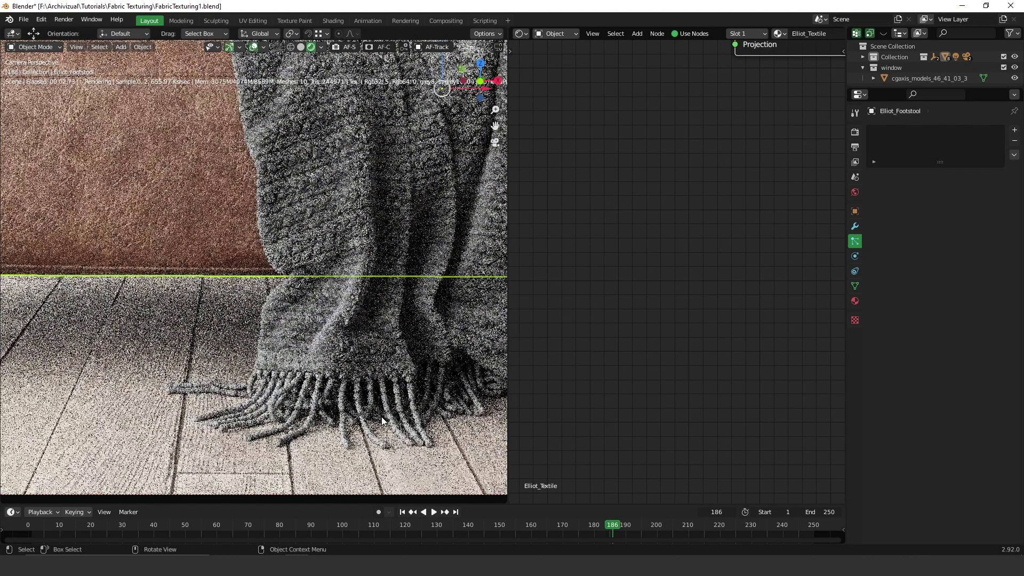
pyautogui.click(390, 409)
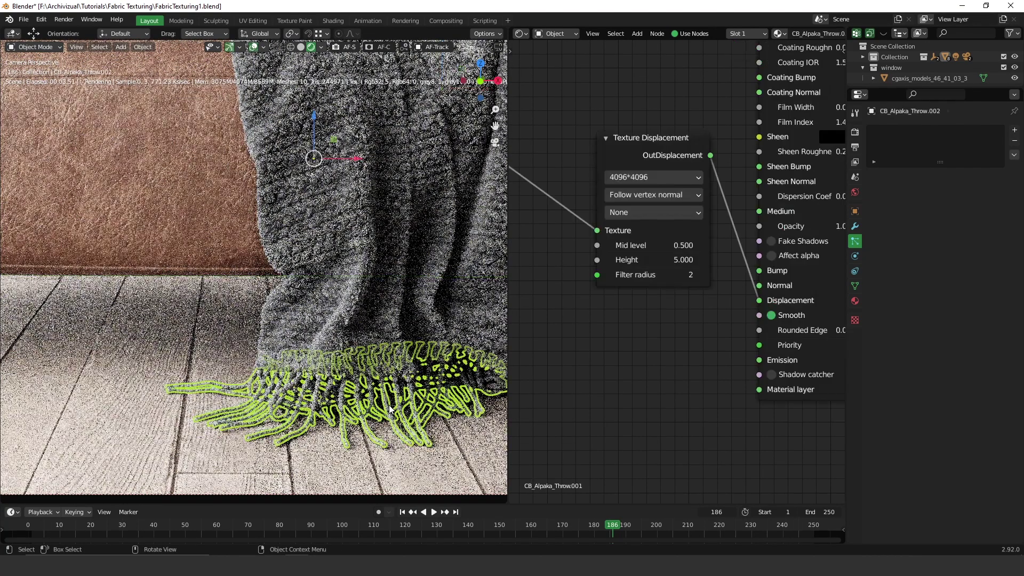
pyautogui.doubleClick(675, 260)
pyautogui.write('98')
pyautogui.press('BackSpace')
pyautogui.press('BackSpace')
pyautogui.write('8')
pyautogui.press('Return')
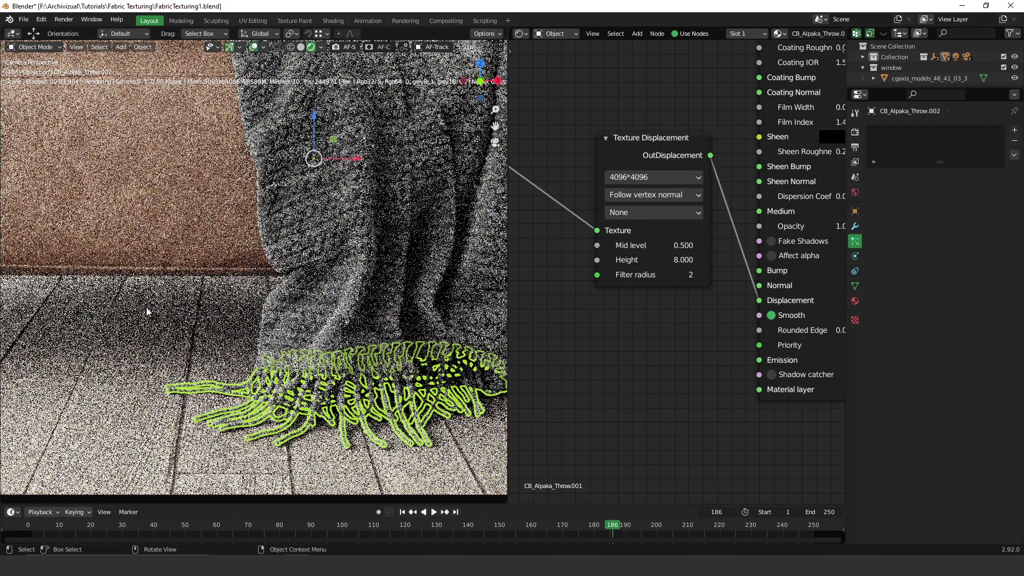
pyautogui.click(148, 311)
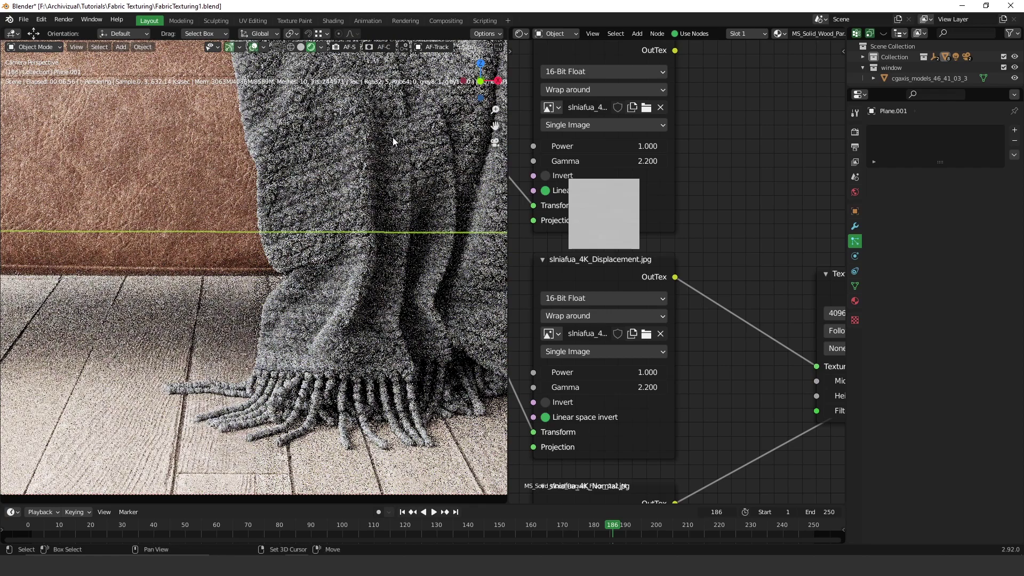
# Select the throw and add a Falloff Tex node to its material beside the Universal Material
pyautogui.keyDown('shift'); pyautogui.moveTo(405, 120); pyautogui.dragTo(349, 267, button='middle'); pyautogui.keyUp('shift')
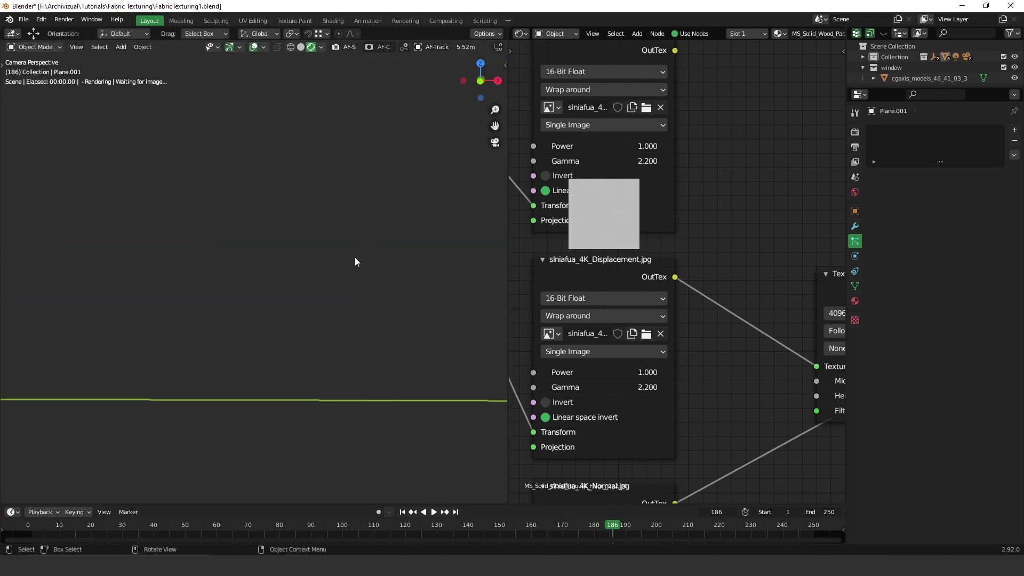
pyautogui.moveTo(397, 339); pyautogui.dragTo(377, 235, button='middle')
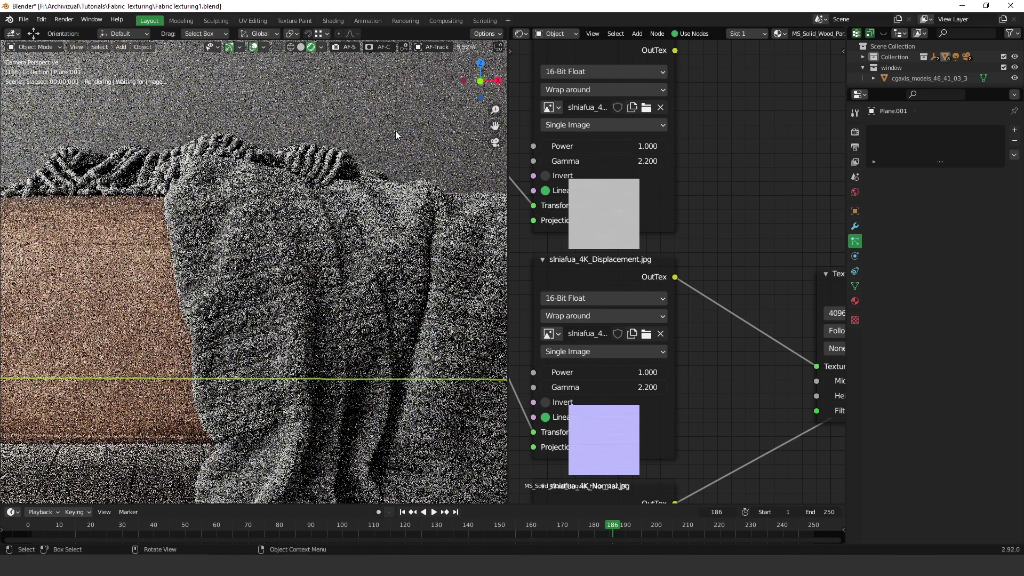
pyautogui.keyDown('shift'); pyautogui.moveTo(395, 130); pyautogui.dragTo(401, 239, button='middle'); pyautogui.keyUp('shift')
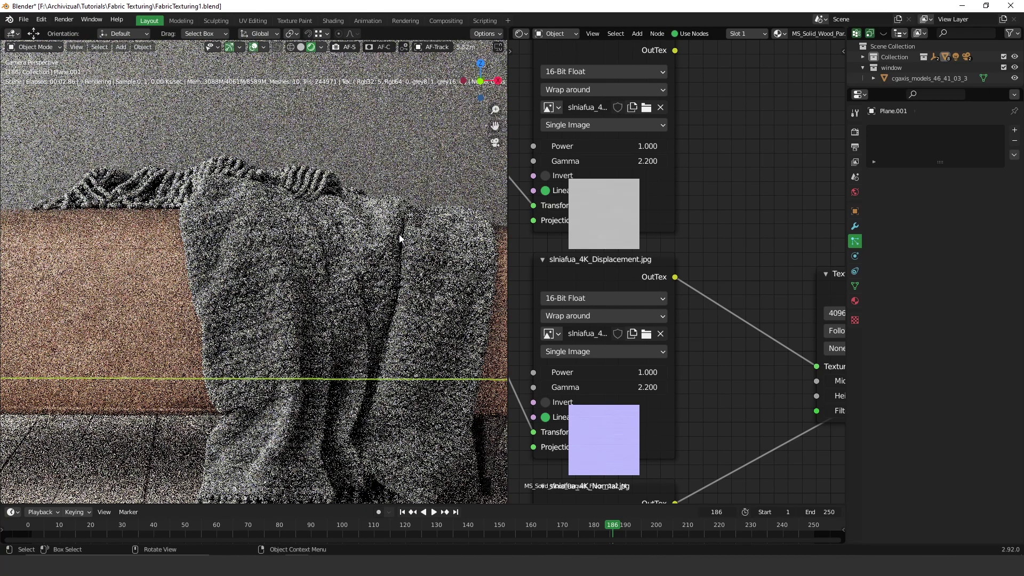
pyautogui.click(401, 238)
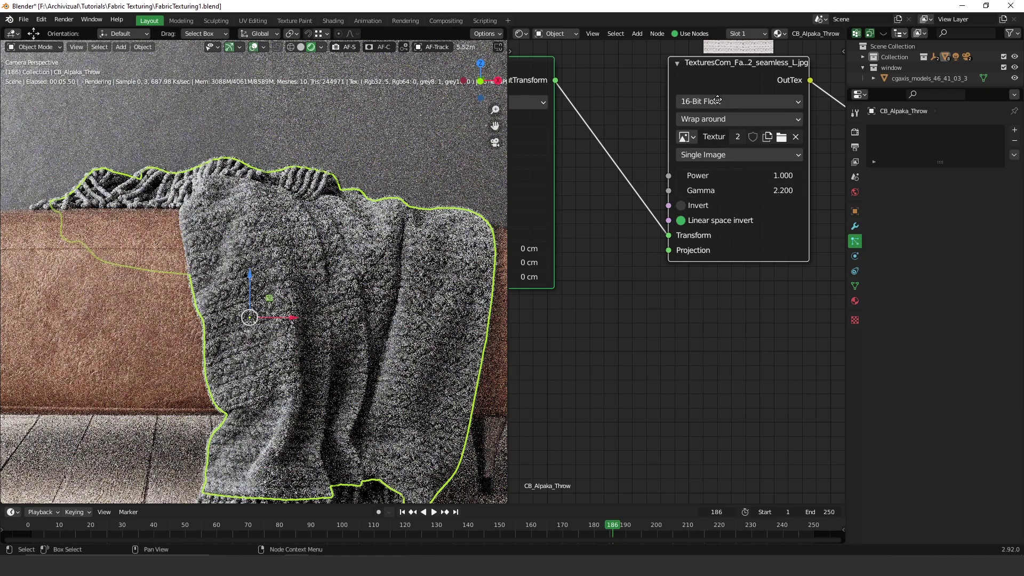
pyautogui.moveTo(719, 91); pyautogui.dragTo(678, 351, button='middle')
pyautogui.scroll(-3, 689, 321)
pyautogui.moveTo(689, 164); pyautogui.dragTo(640, 270, button='middle')
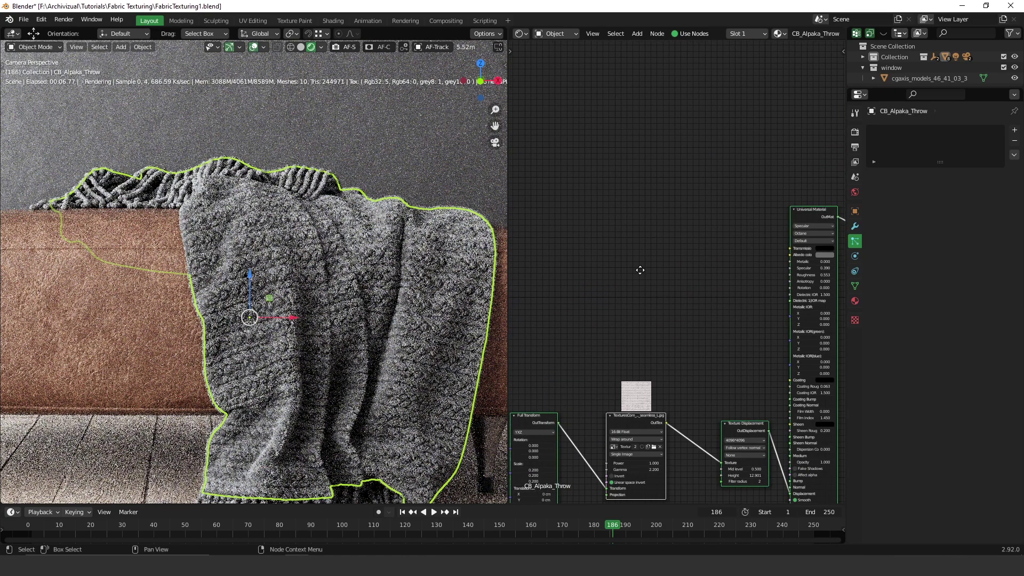
pyautogui.scroll(2, 741, 263)
pyautogui.moveTo(755, 251); pyautogui.dragTo(695, 253, button='middle')
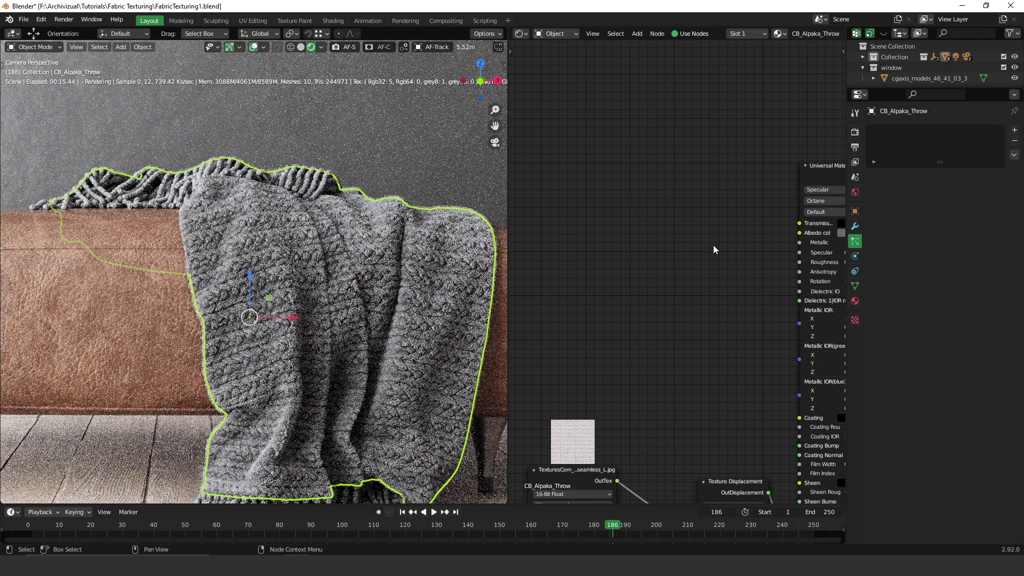
pyautogui.hotkey('shift', 'a')
pyautogui.click(715, 245)
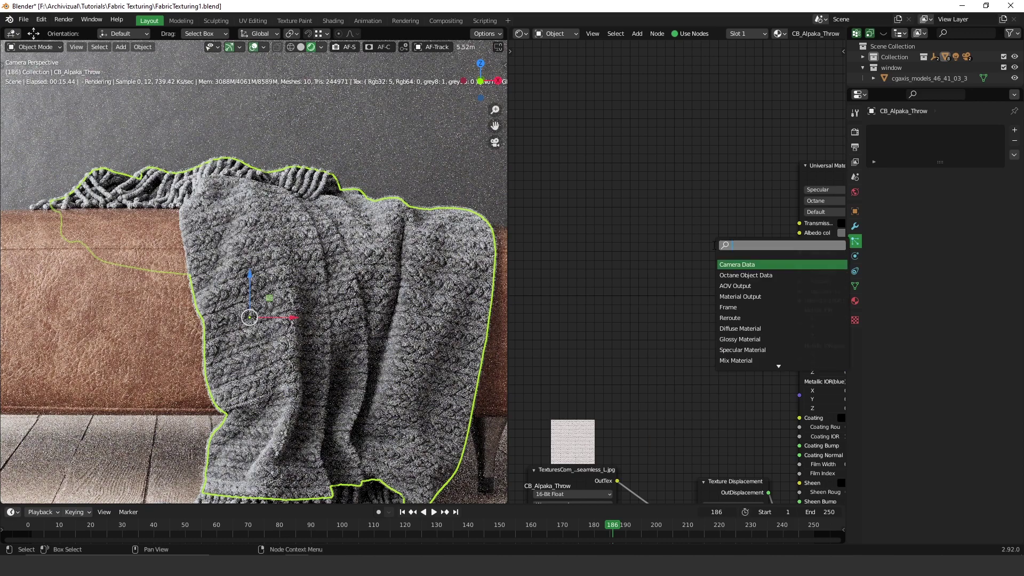
pyautogui.write('fal')
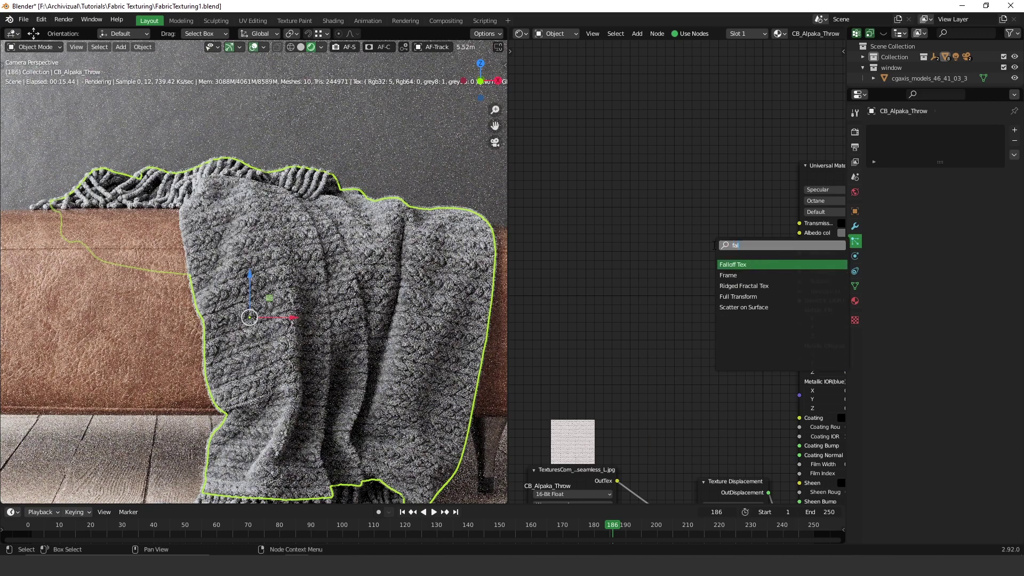
pyautogui.press('Return')
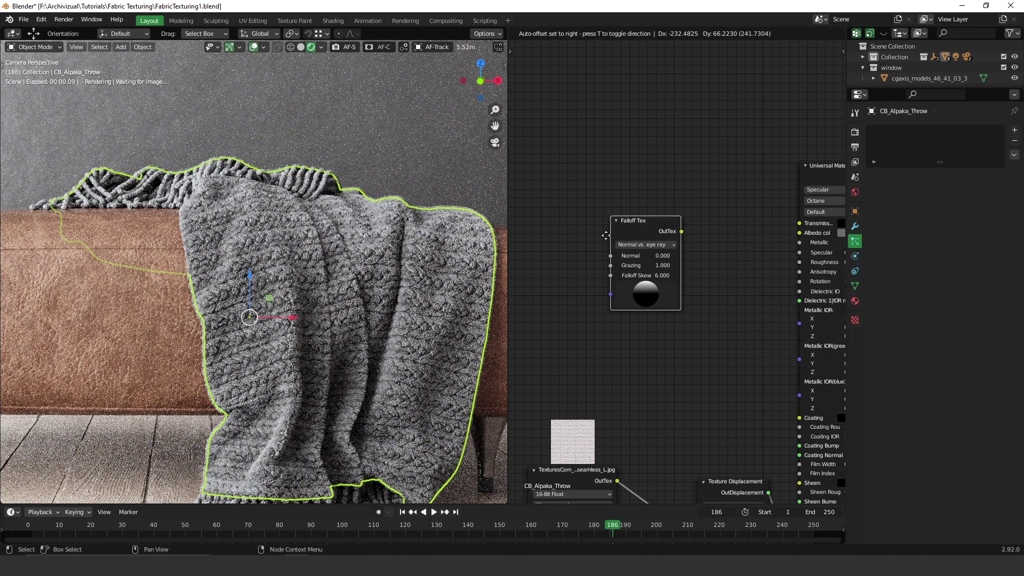
pyautogui.click(639, 216)
pyautogui.click(696, 178)
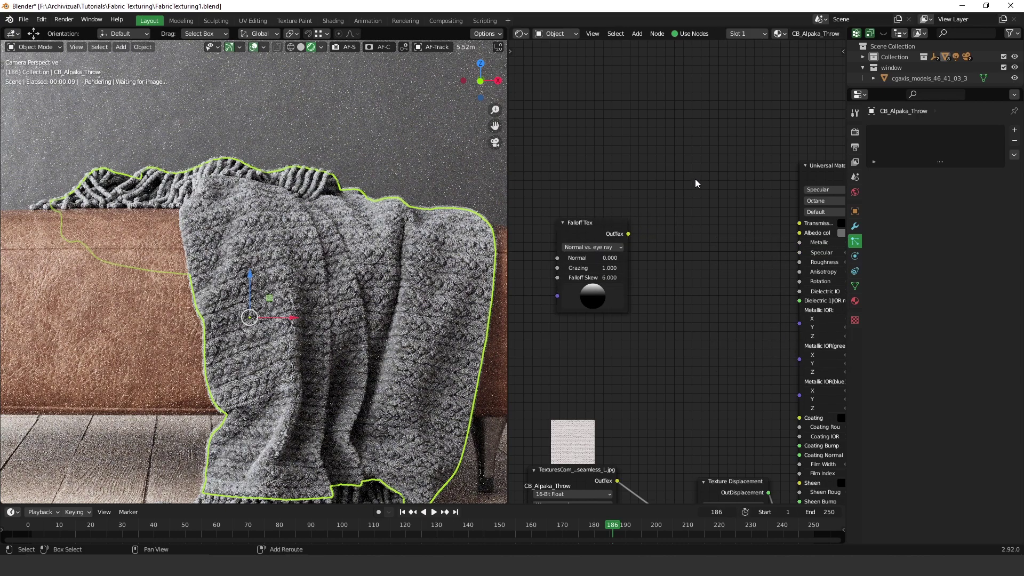
# Add a Mix Tex node, connect the Falloff Tex to its Amount, and place the Falloff Tex above it
pyautogui.hotkey('shift', 'a')
pyautogui.click(696, 179)
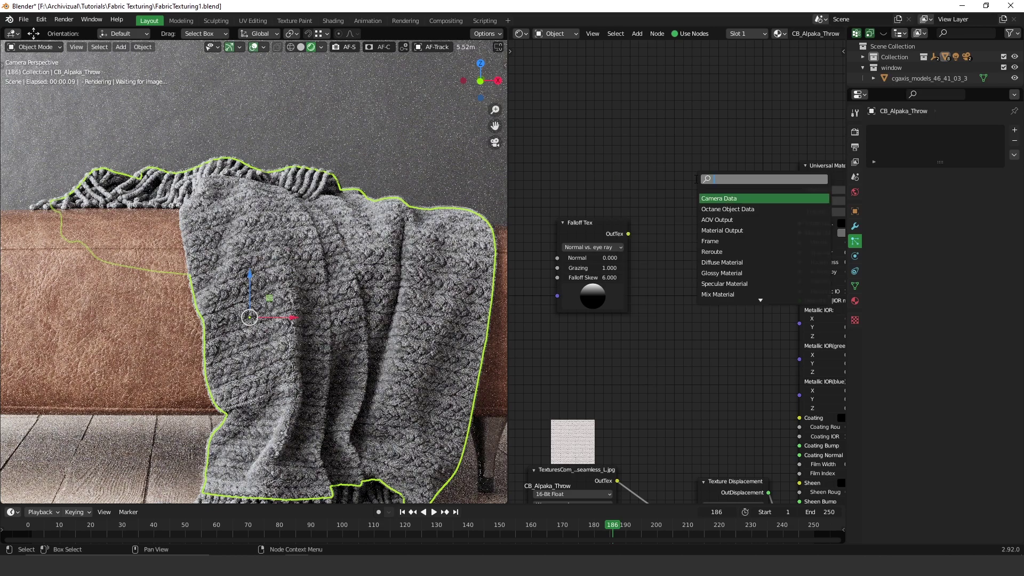
pyautogui.write('mix')
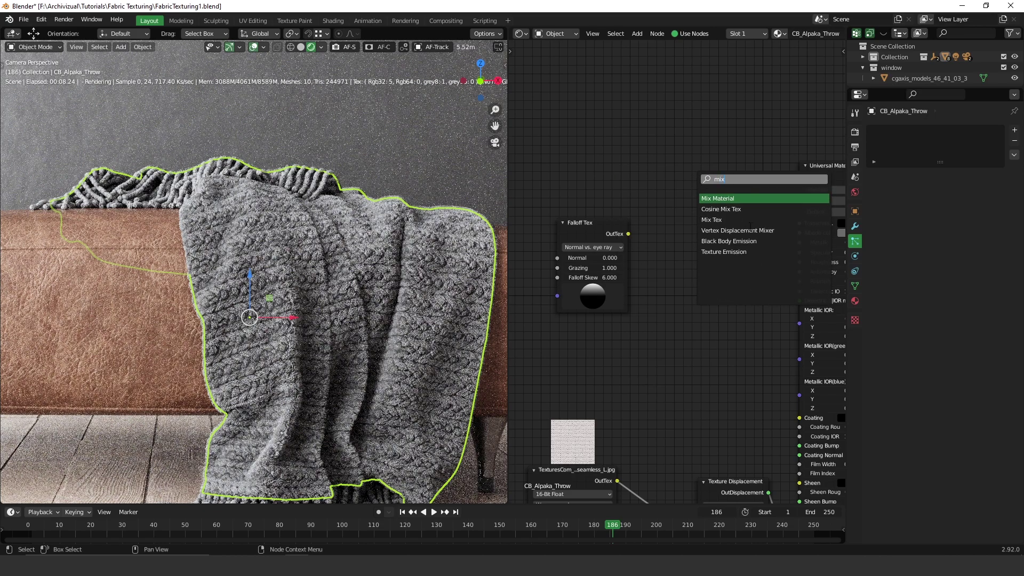
pyautogui.click(744, 220)
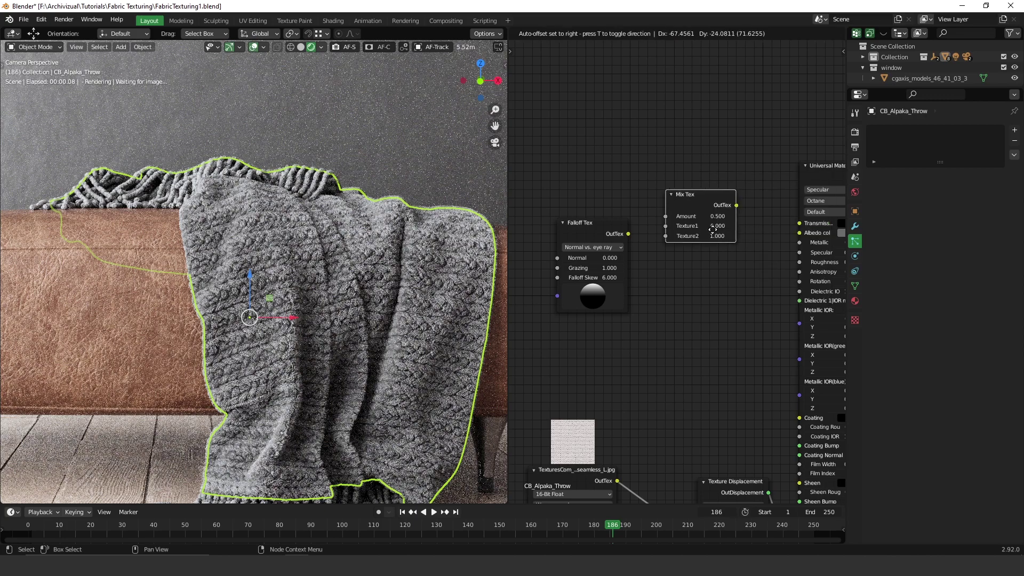
pyautogui.click(700, 219)
pyautogui.moveTo(628, 234); pyautogui.dragTo(663, 248)
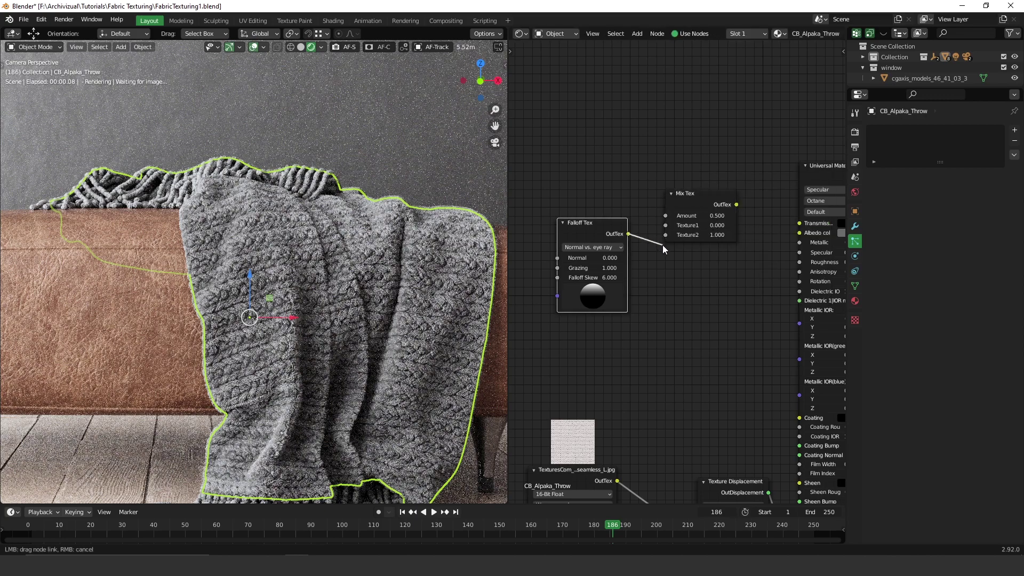
pyautogui.moveTo(669, 212); pyautogui.dragTo(699, 222)
pyautogui.press('g')
pyautogui.click(597, 75)
# Add an RGBSpectrum Tex node and connect it to Texture1 of the Mix Tex
pyautogui.hotkey('shift', 'a')
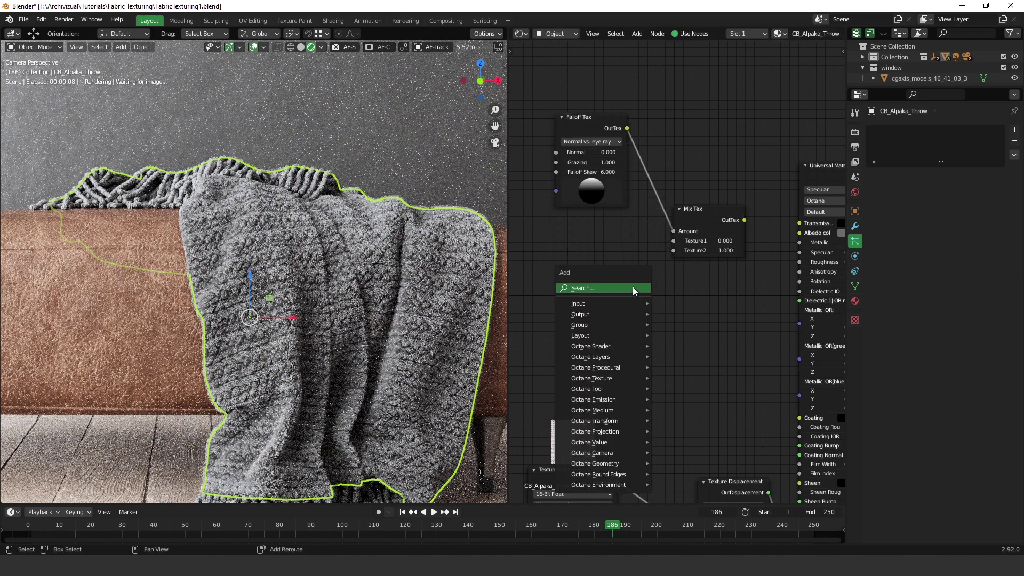
pyautogui.click(632, 287)
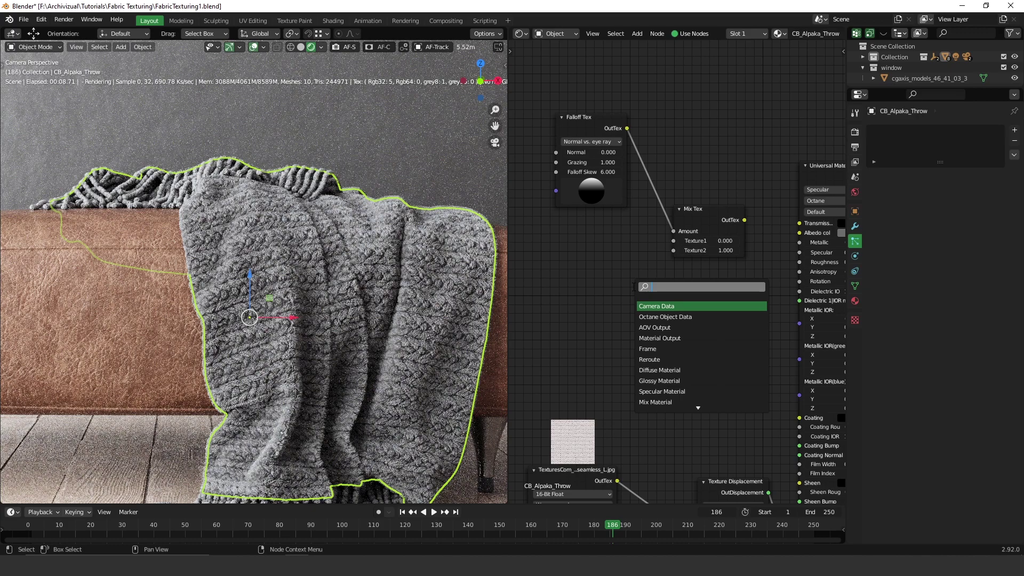
pyautogui.write('r')
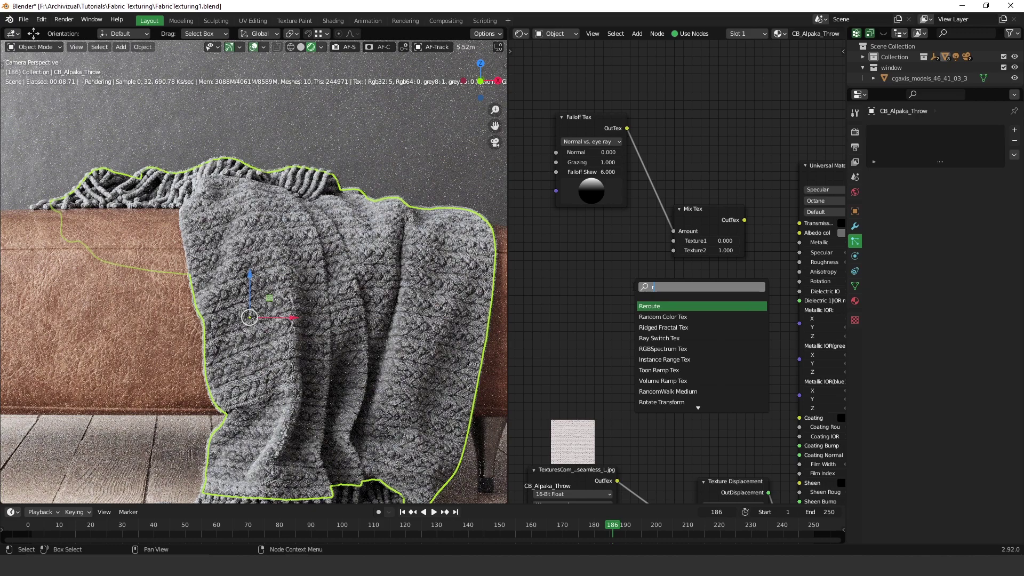
pyautogui.write('gb')
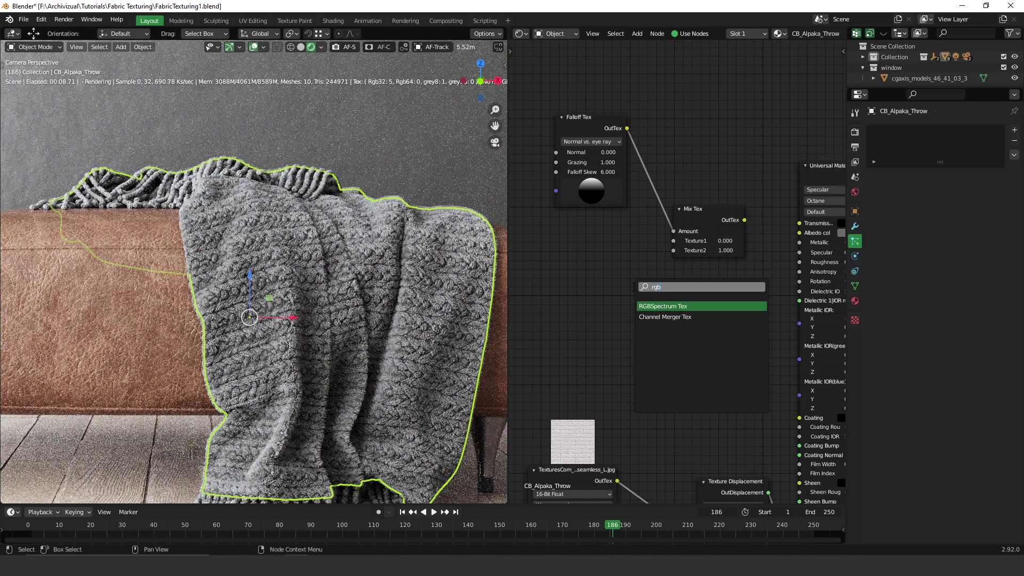
pyautogui.press('Return')
pyautogui.click(600, 258)
pyautogui.moveTo(677, 284); pyautogui.dragTo(674, 241)
pyautogui.moveTo(644, 274); pyautogui.dragTo(583, 247)
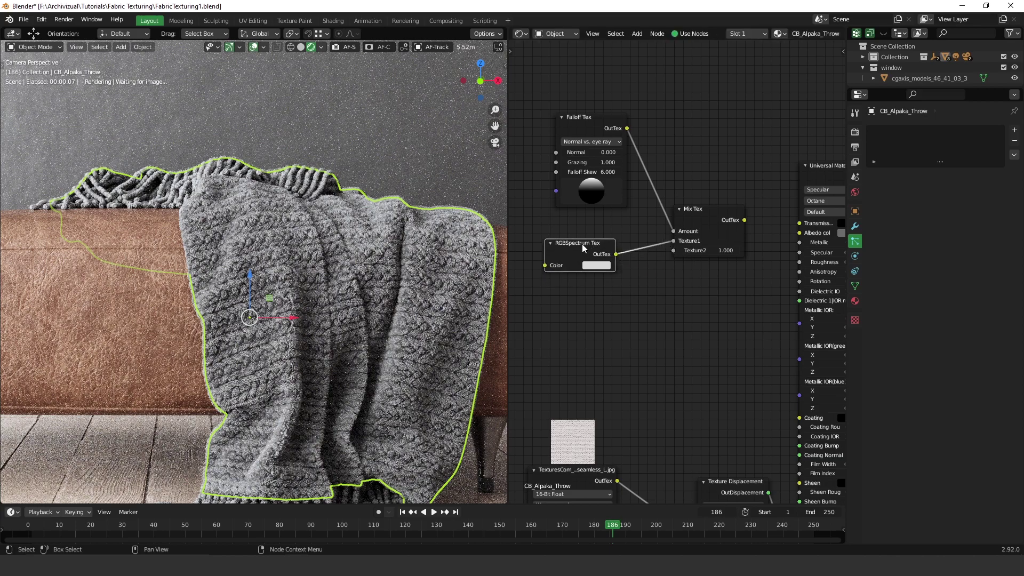
# Duplicate the RGBSpectrum Tex node, darken the copy to dark grey, and connect it to Texture2 of the Mix Tex
pyautogui.hotkey('shift', 'd')
pyautogui.click(608, 295)
pyautogui.click(622, 313)
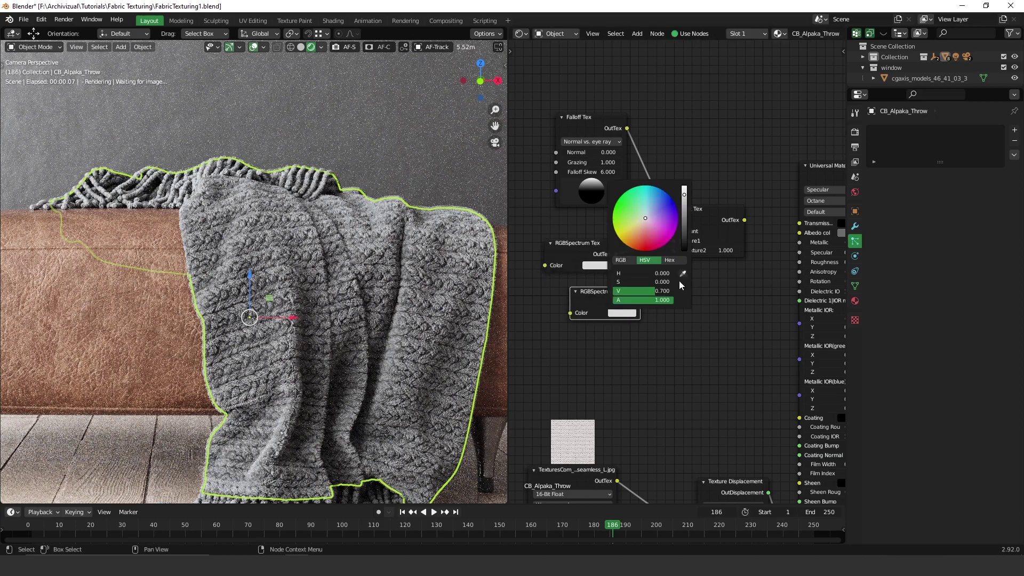
pyautogui.moveTo(684, 208); pyautogui.dragTo(685, 243)
pyautogui.moveTo(641, 302); pyautogui.dragTo(674, 251)
# Connect the Mix Tex to the Albedo color and swap its inputs so dark grey feeds Texture1 and light grey Texture2
pyautogui.moveTo(744, 219); pyautogui.dragTo(801, 240)
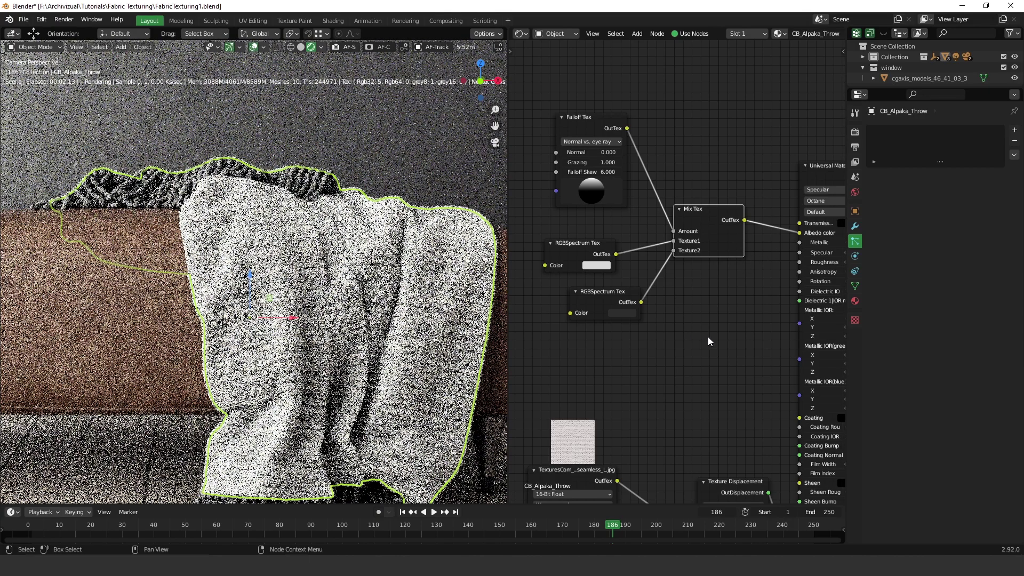
pyautogui.moveTo(677, 249); pyautogui.dragTo(673, 241)
pyautogui.moveTo(616, 254); pyautogui.dragTo(672, 249)
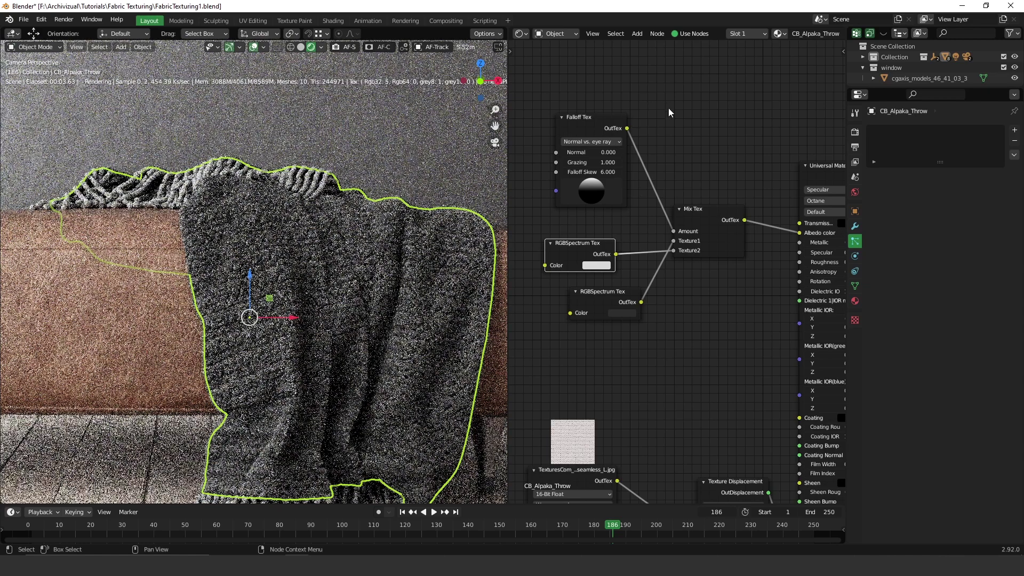
# Rotate the Falloff Tex node's direction sphere so its lit side faces the front
pyautogui.scroll(3, 761, 147)
pyautogui.scroll(1, 709, 142)
pyautogui.moveTo(710, 142); pyautogui.dragTo(720, 176, button='middle')
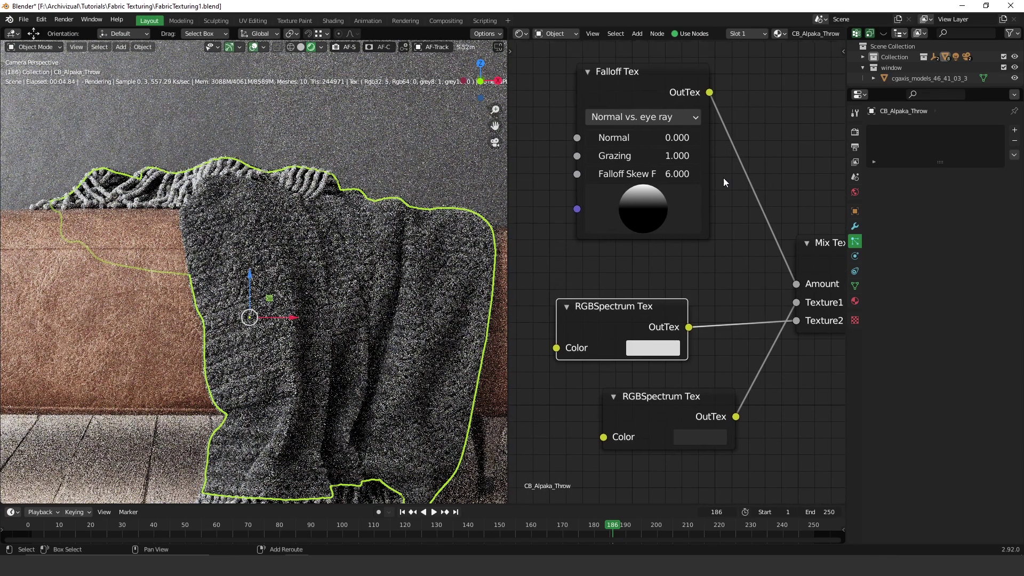
pyautogui.click(650, 208)
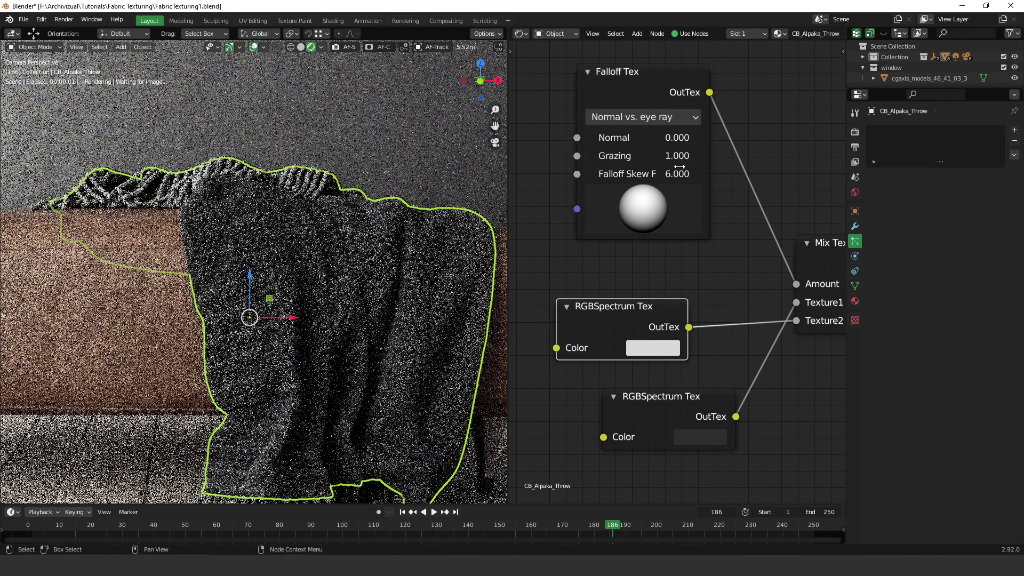
# Disconnect the Texture Displacement node from the Displacement input of the throw's Universal Material
pyautogui.scroll(-5, 693, 304)
pyautogui.scroll(5, 696, 317)
pyautogui.scroll(3, 752, 354)
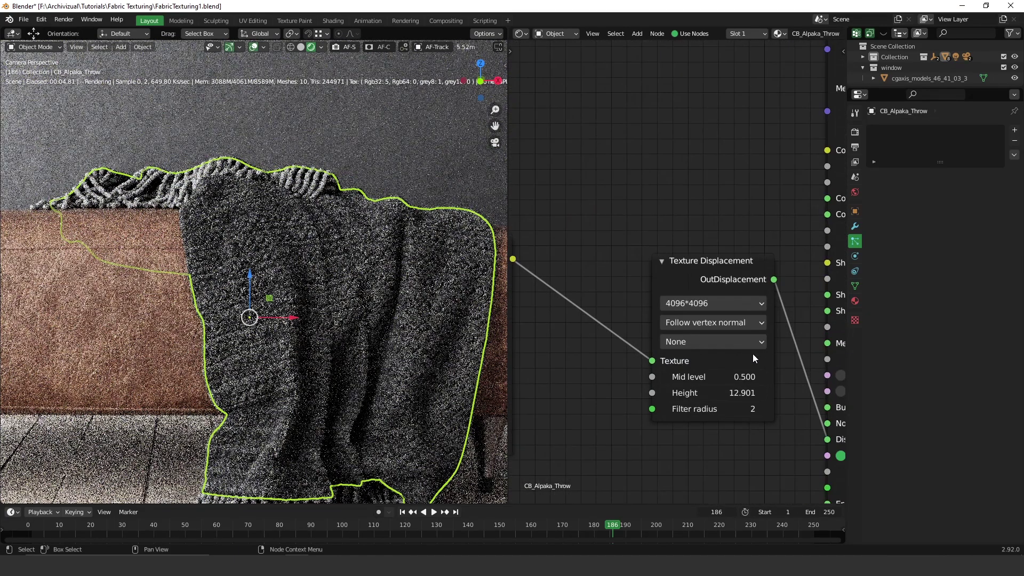
pyautogui.moveTo(734, 363); pyautogui.dragTo(691, 362)
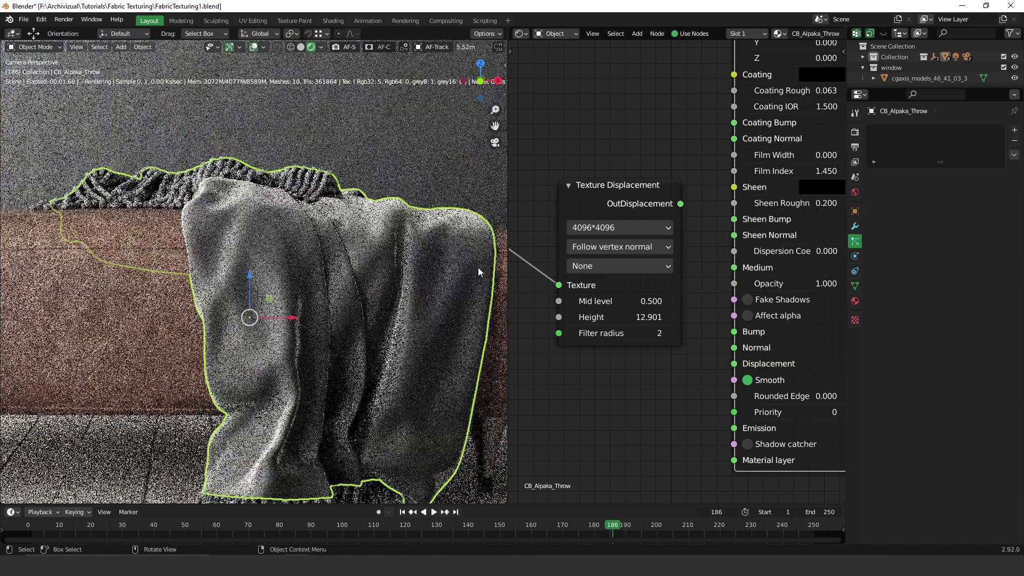
# Set the Falloff Tex node's Grazing to 0.9 and its mode to Normal vs. vector 90deg
pyautogui.moveTo(613, 160); pyautogui.dragTo(666, 502, button='middle')
pyautogui.moveTo(666, 143); pyautogui.dragTo(710, 246, button='middle')
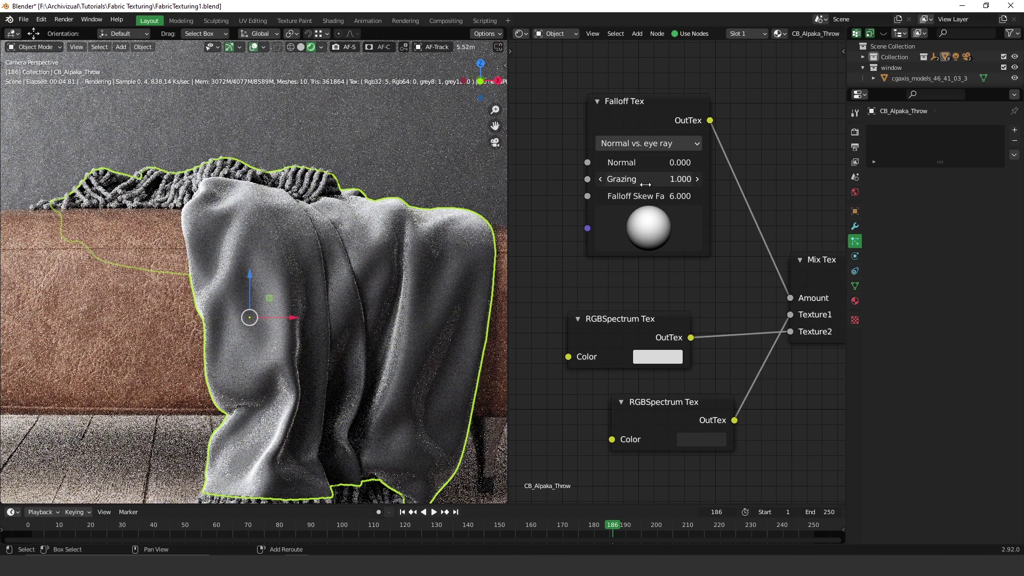
pyautogui.click(630, 179)
pyautogui.write('0.7')
pyautogui.press('Return')
pyautogui.moveTo(629, 190); pyautogui.dragTo(651, 178)
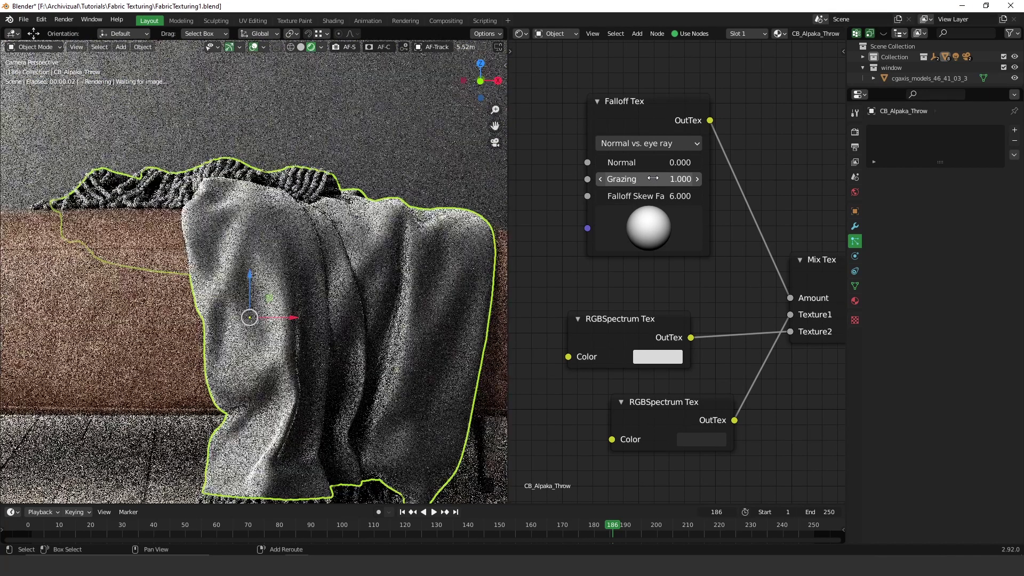
pyautogui.moveTo(653, 178); pyautogui.dragTo(648, 180)
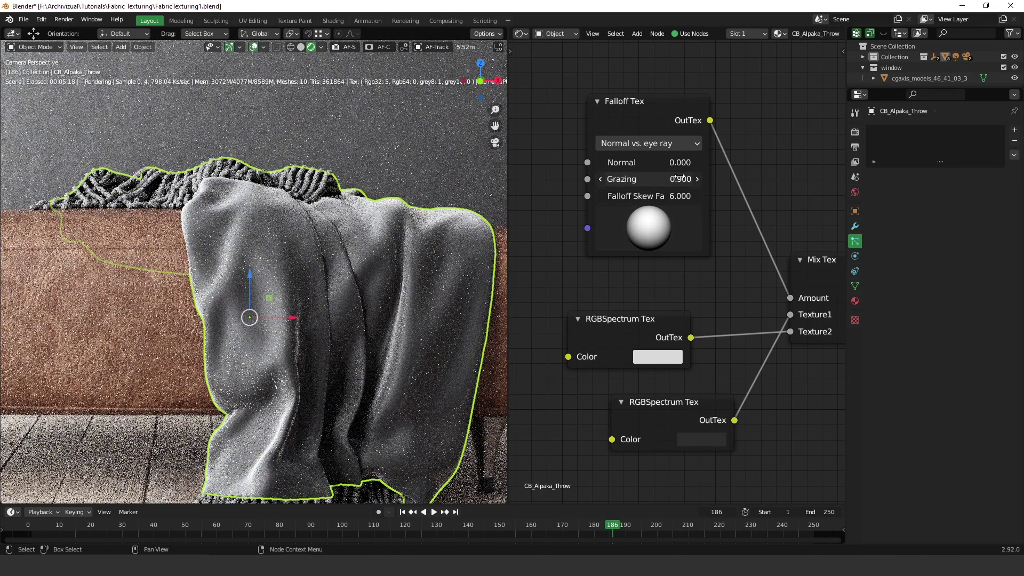
pyautogui.click(669, 145)
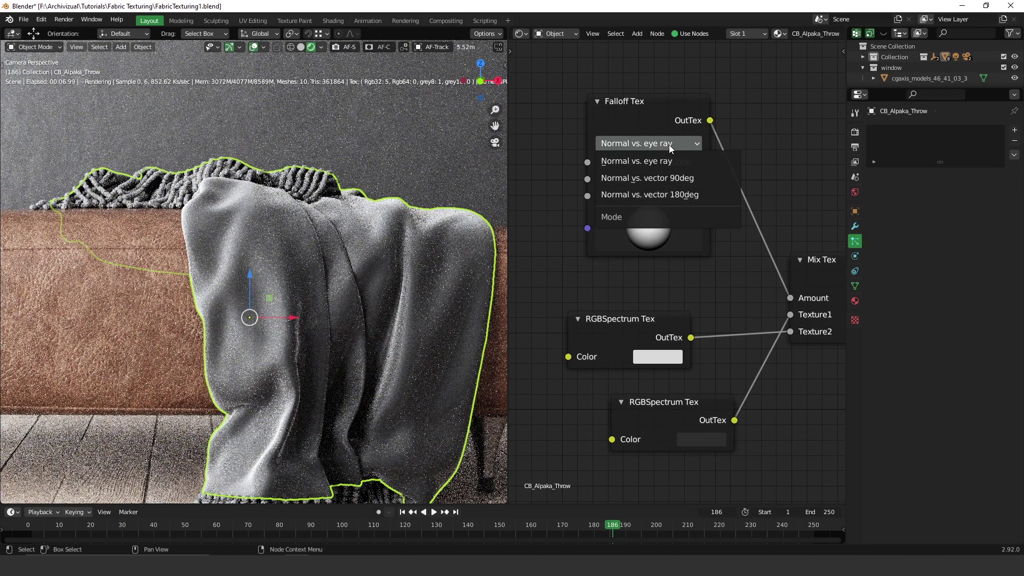
pyautogui.click(676, 180)
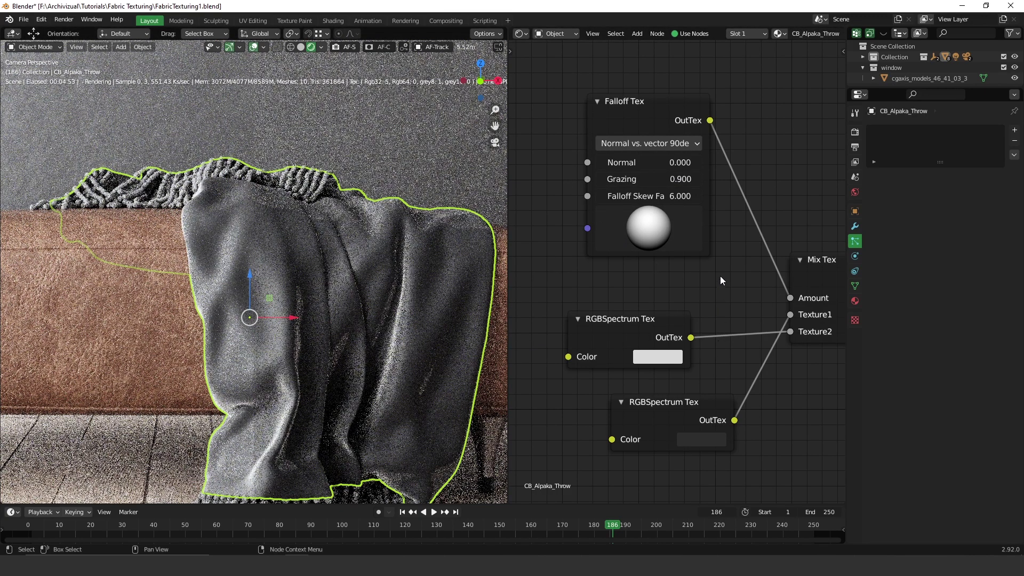
# Reconnect the Texture Displacement node to the Displacement input of the throw's Universal Material and inspect the rendered wool up close
pyautogui.scroll(-2, 715, 275)
pyautogui.moveTo(709, 261); pyautogui.dragTo(742, 303, button='middle')
pyautogui.moveTo(744, 295); pyautogui.dragTo(779, 396)
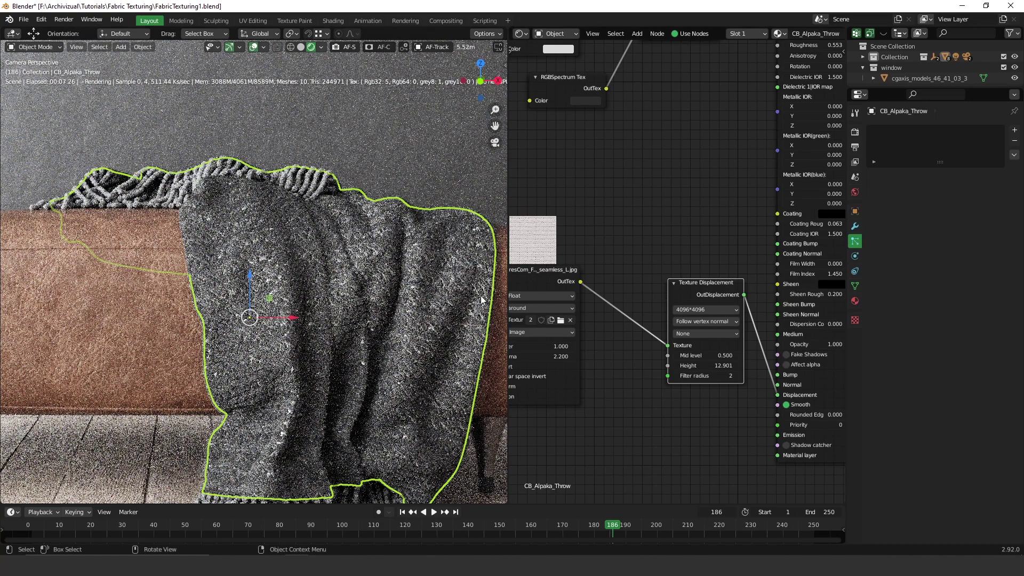
pyautogui.scroll(3, 220, 264)
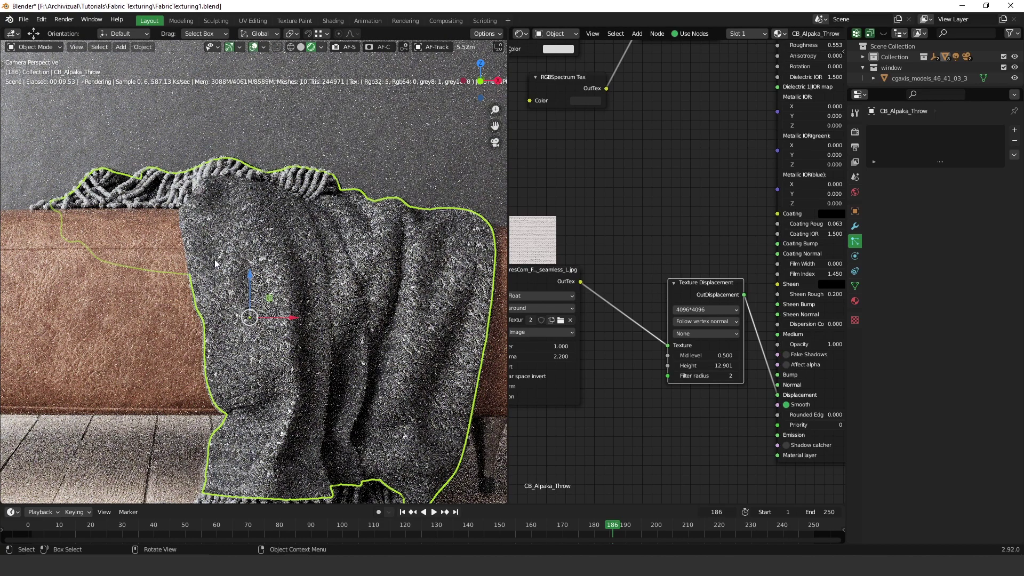
pyautogui.scroll(2, 254, 253)
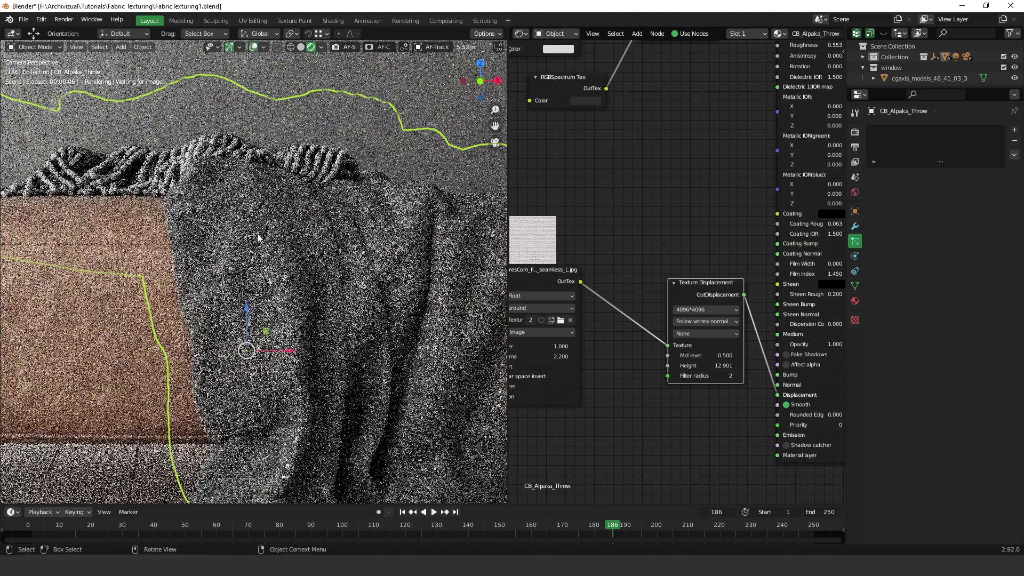
pyautogui.scroll(1, 260, 242)
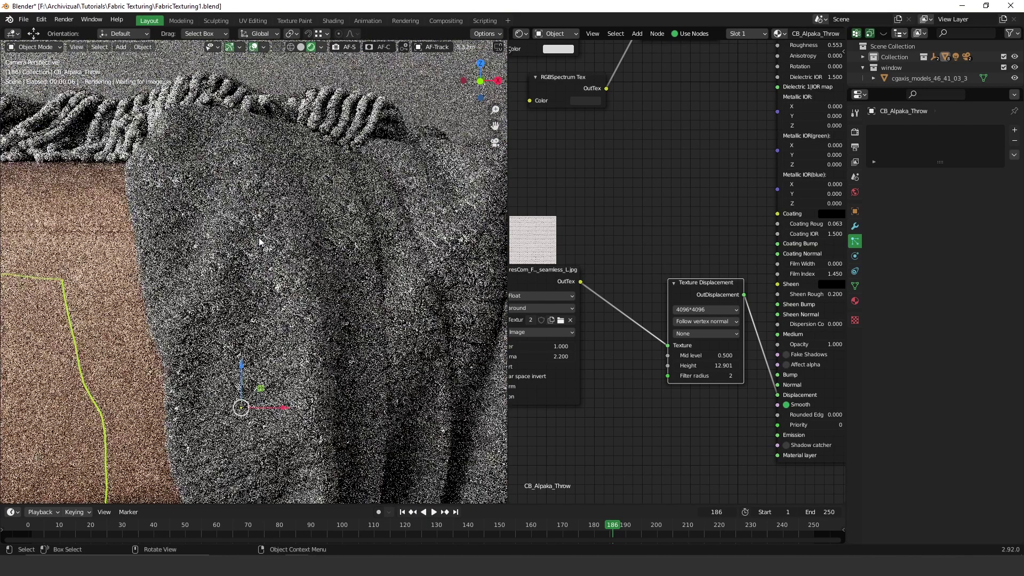
pyautogui.scroll(2, 352, 256)
# Set the Falloff Tex node's Grazing to 1.0
pyautogui.moveTo(656, 107); pyautogui.dragTo(683, 326, button='middle')
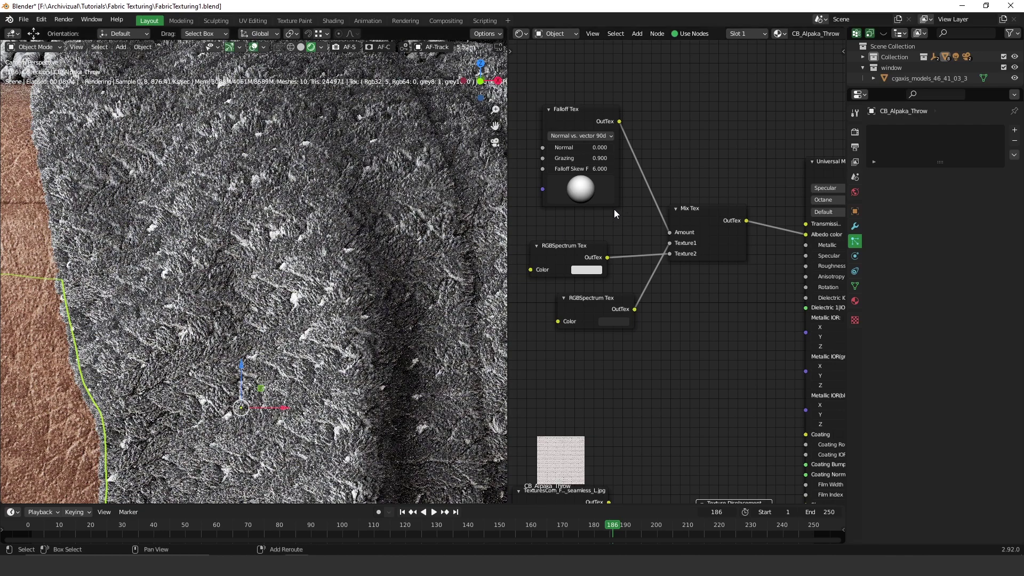
pyautogui.scroll(3, 629, 203)
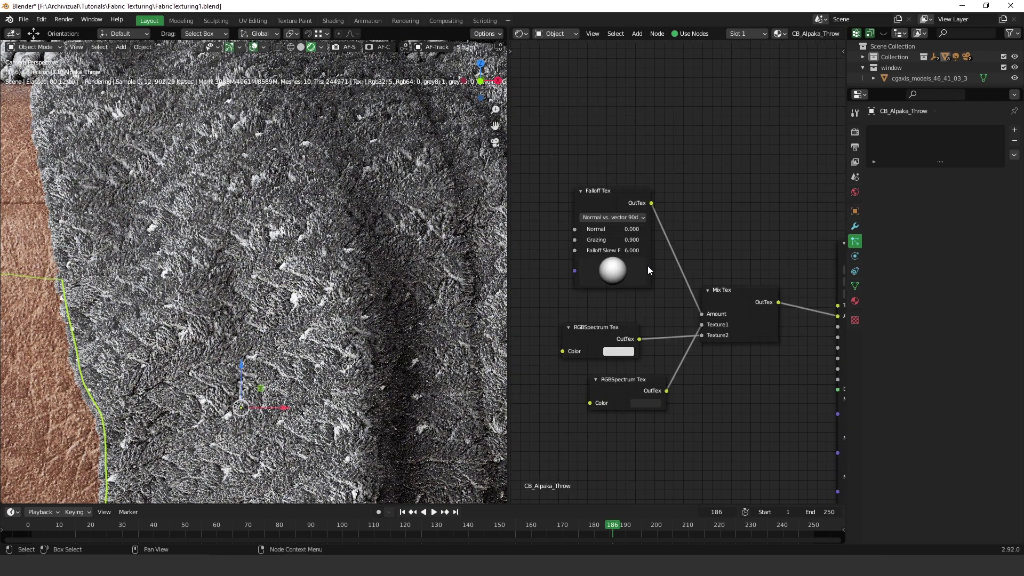
pyautogui.moveTo(583, 227); pyautogui.dragTo(626, 236)
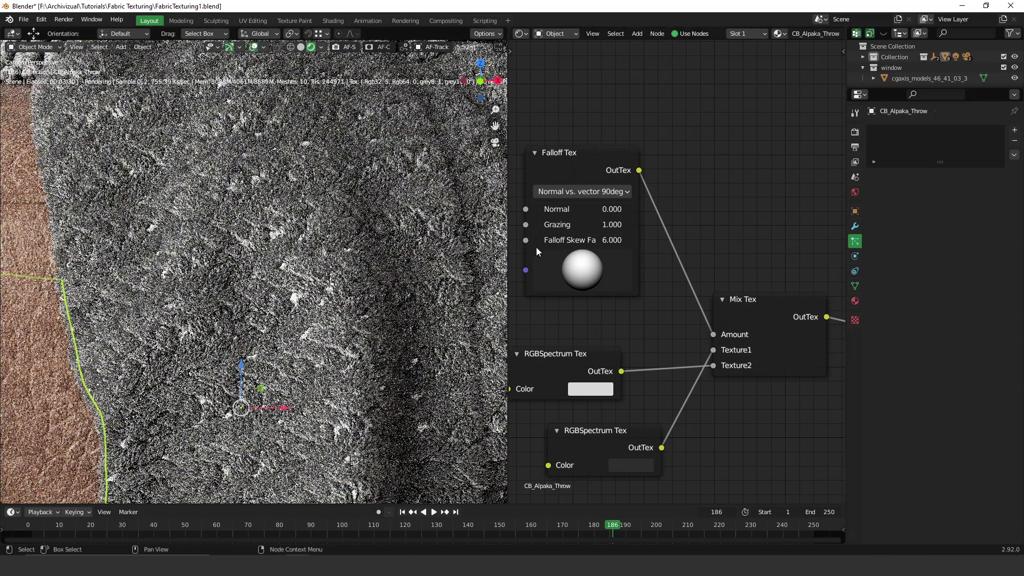
# Try tilting the Falloff Tex direction sphere and raising Normal to 1, restoring the front-facing direction and Normal 0
pyautogui.scroll(-2, 315, 254)
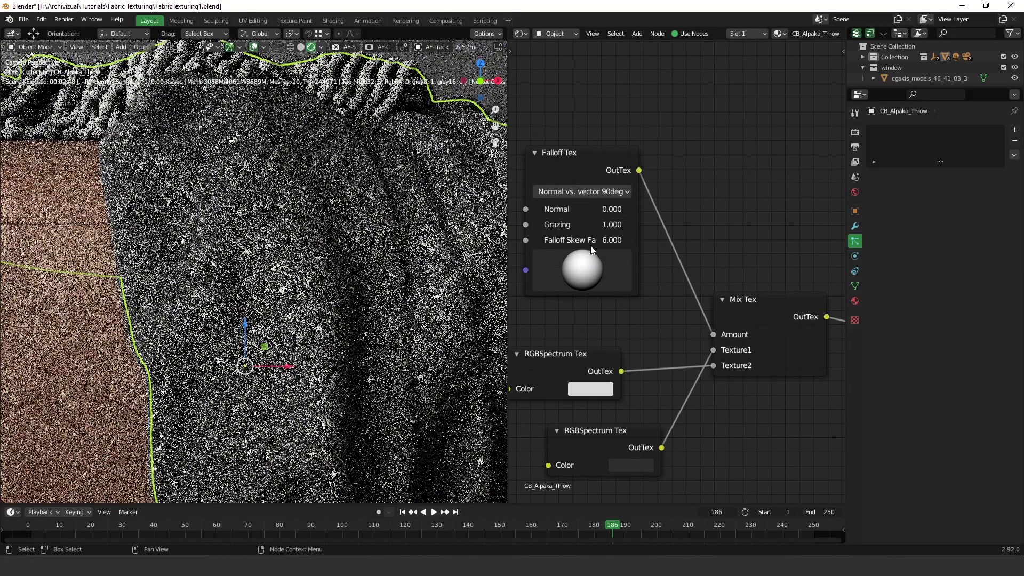
pyautogui.click(584, 278)
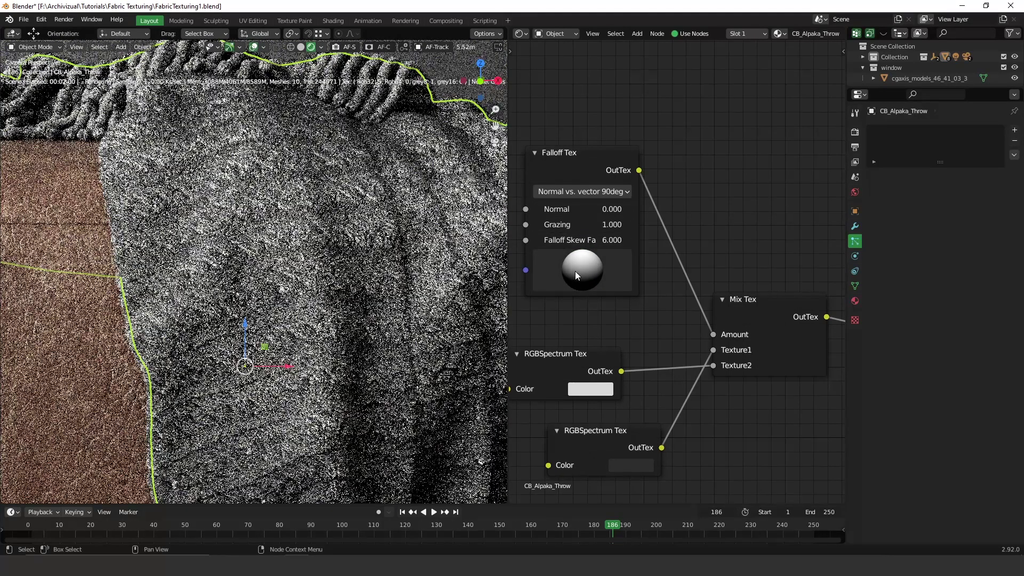
pyautogui.click(584, 273)
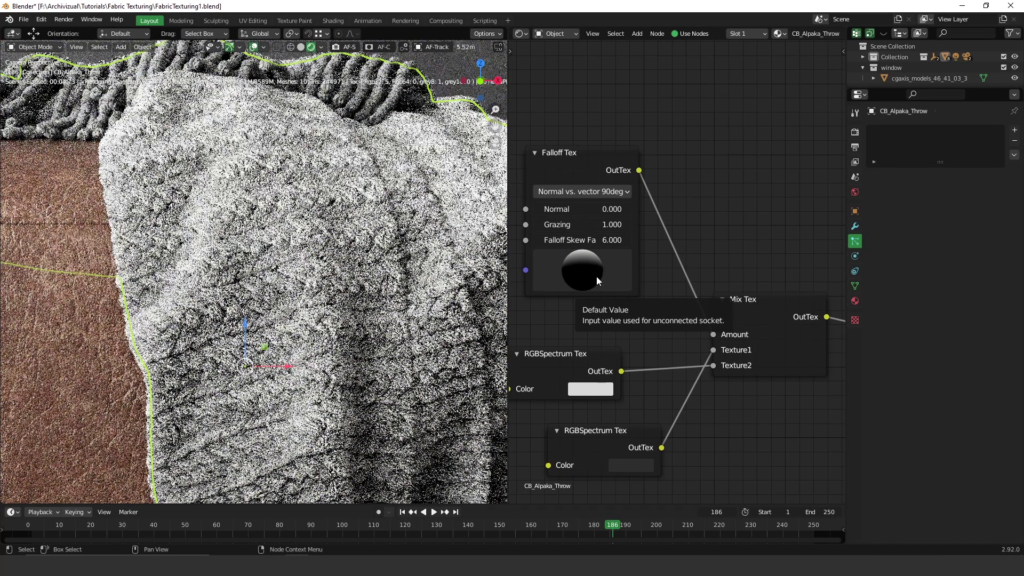
pyautogui.moveTo(586, 209); pyautogui.dragTo(602, 214)
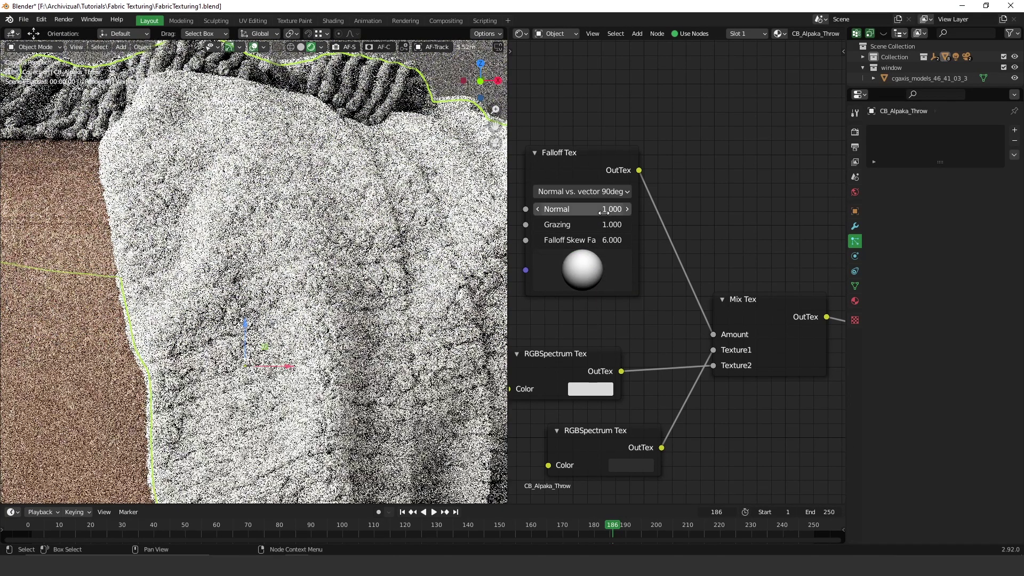
pyautogui.moveTo(603, 212); pyautogui.dragTo(586, 221)
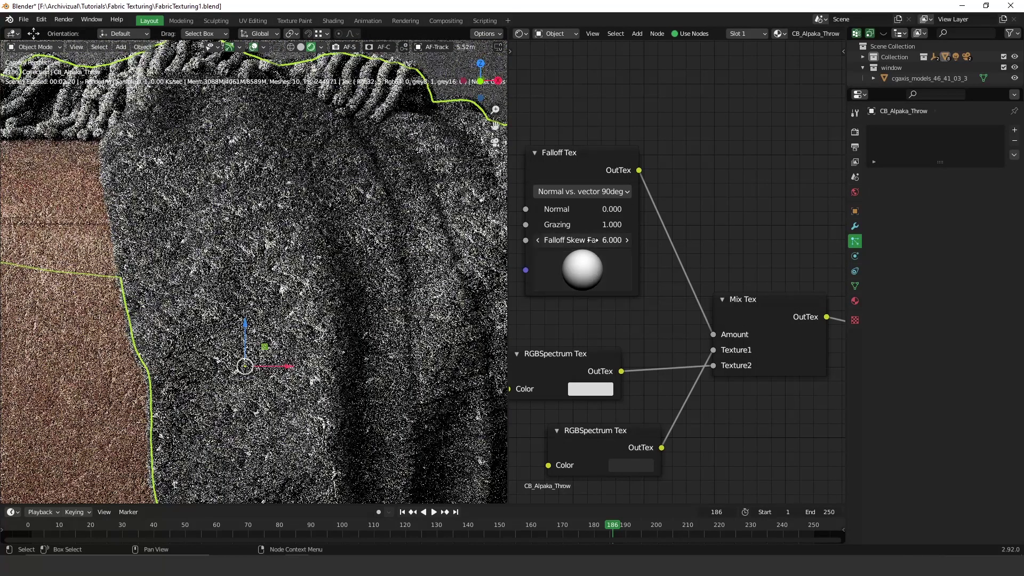
# Set the Falloff Skew Factor to 0.37 and swap the Mix Tex inputs so light grey feeds Texture1 and dark grey Texture2
pyautogui.moveTo(593, 240); pyautogui.dragTo(576, 240)
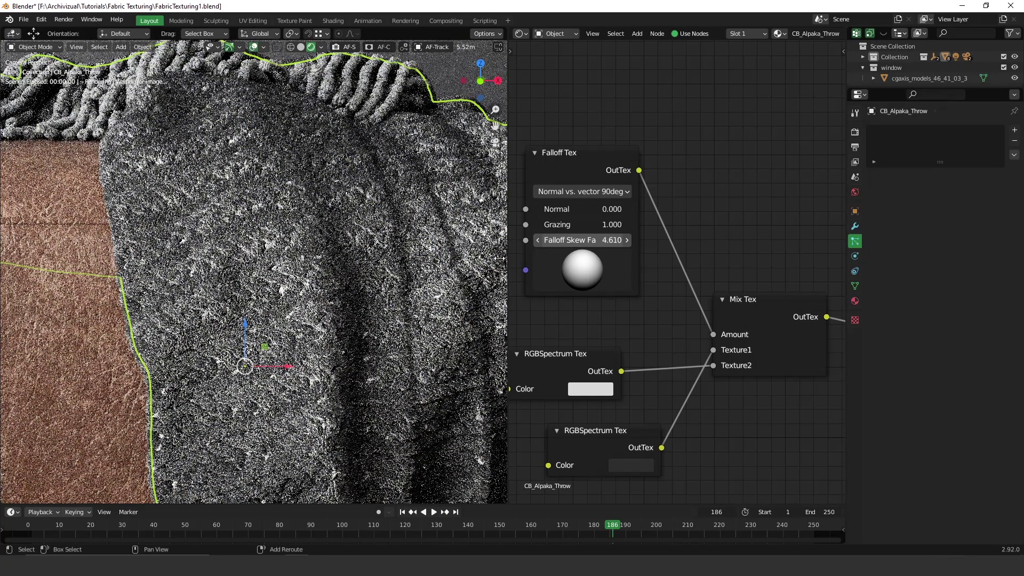
pyautogui.moveTo(407, 270); pyautogui.dragTo(261, 282)
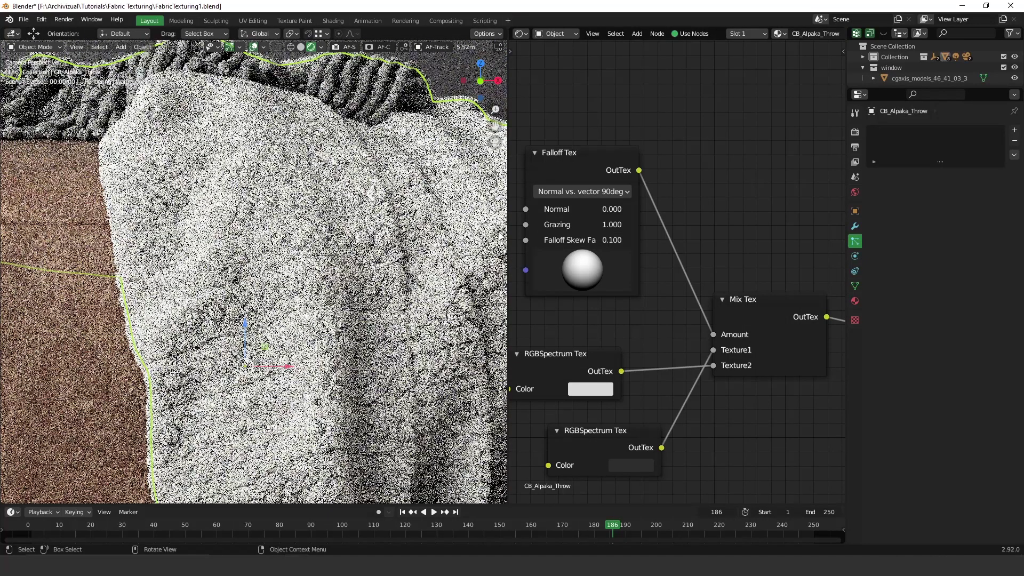
pyautogui.moveTo(562, 246); pyautogui.dragTo(627, 296)
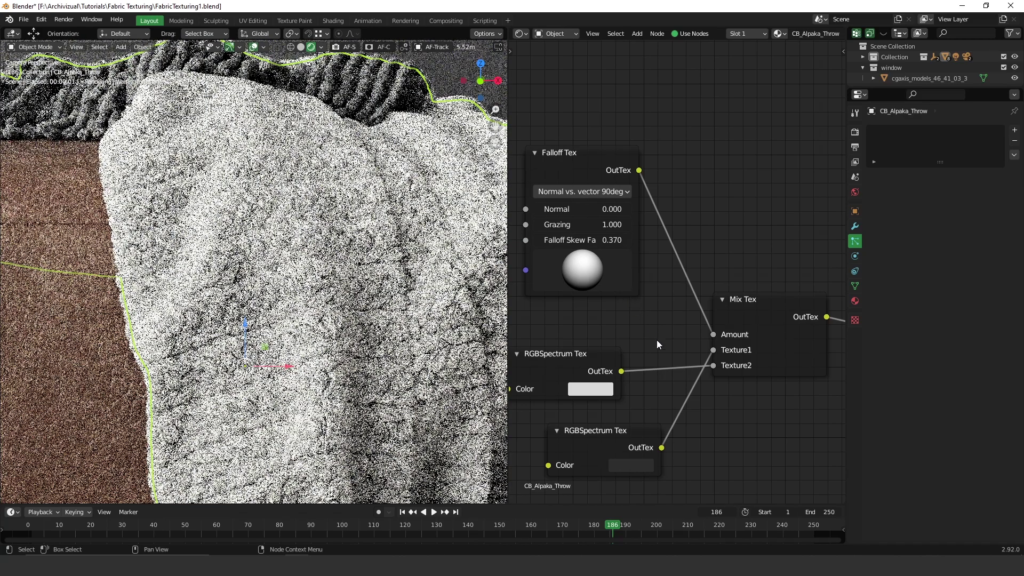
pyautogui.moveTo(717, 347)
pyautogui.mouseDown()
pyautogui.moveTo(715, 368)
pyautogui.moveTo(625, 376)
pyautogui.moveTo(713, 350)
pyautogui.mouseUp()
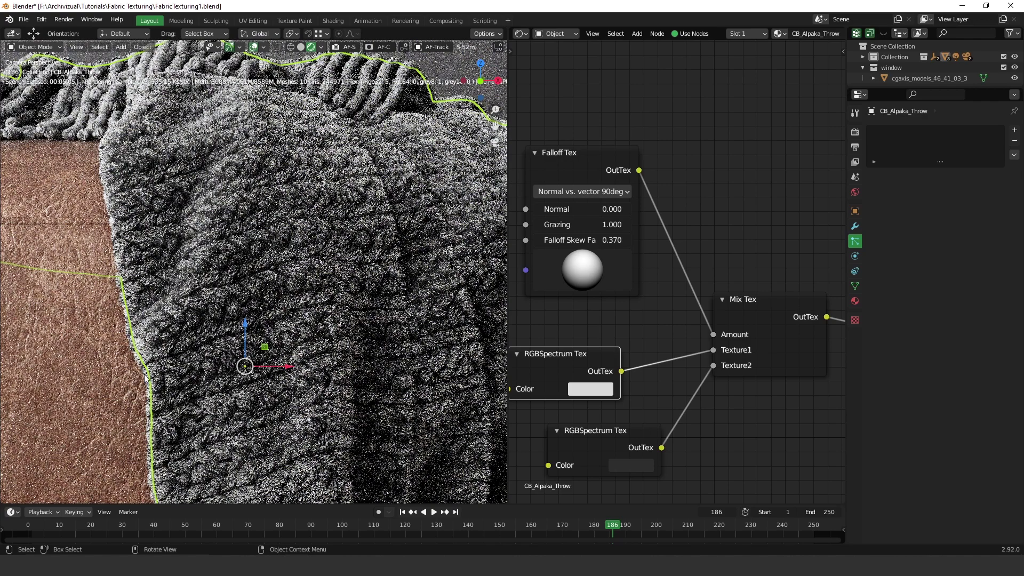
# Examine the rendered throw and fringe as a whole against the footstool, floor and wall
pyautogui.click(90, 384)
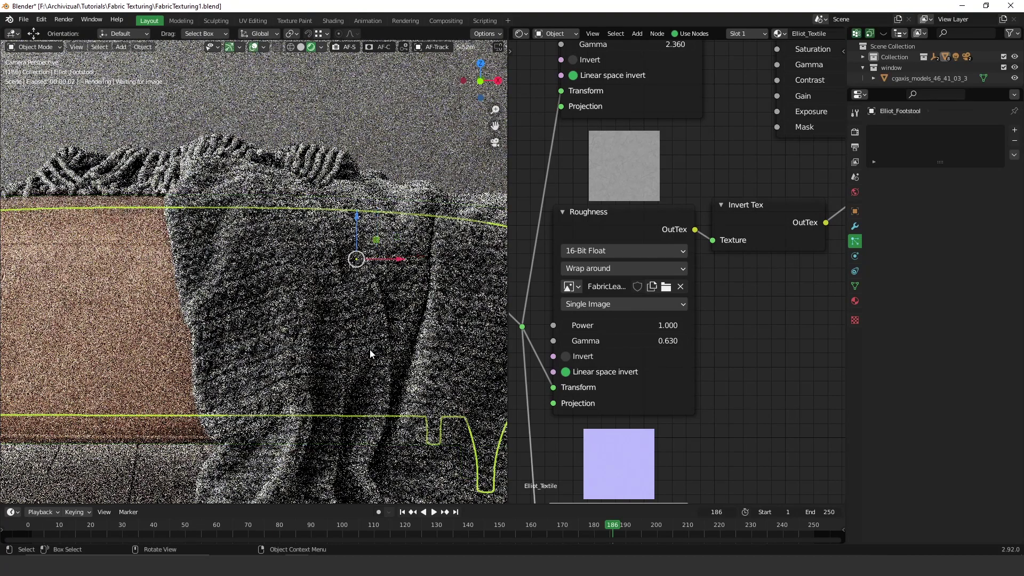
pyautogui.scroll(-2, 379, 349)
pyautogui.scroll(-2, 352, 315)
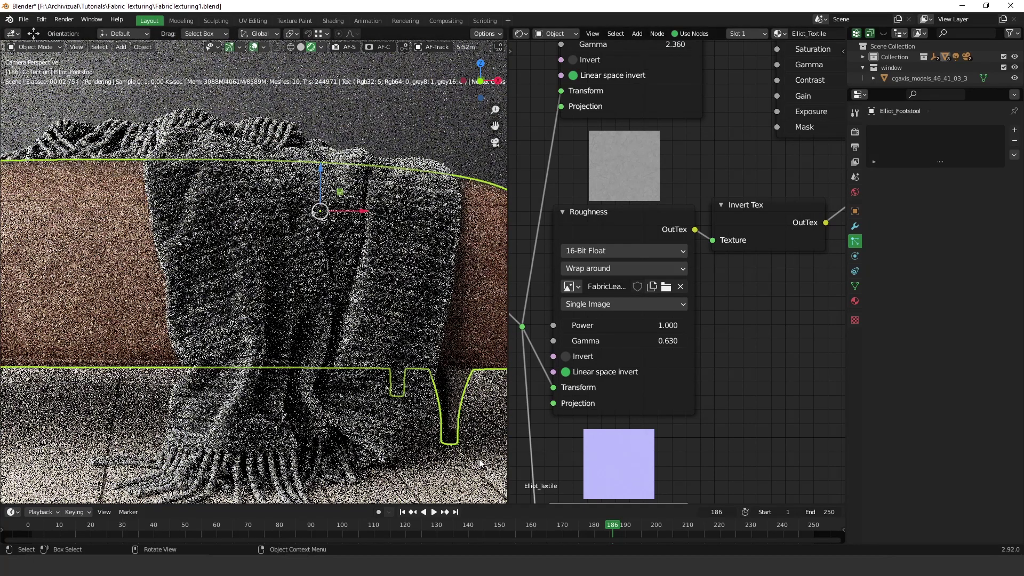
pyautogui.click(502, 345)
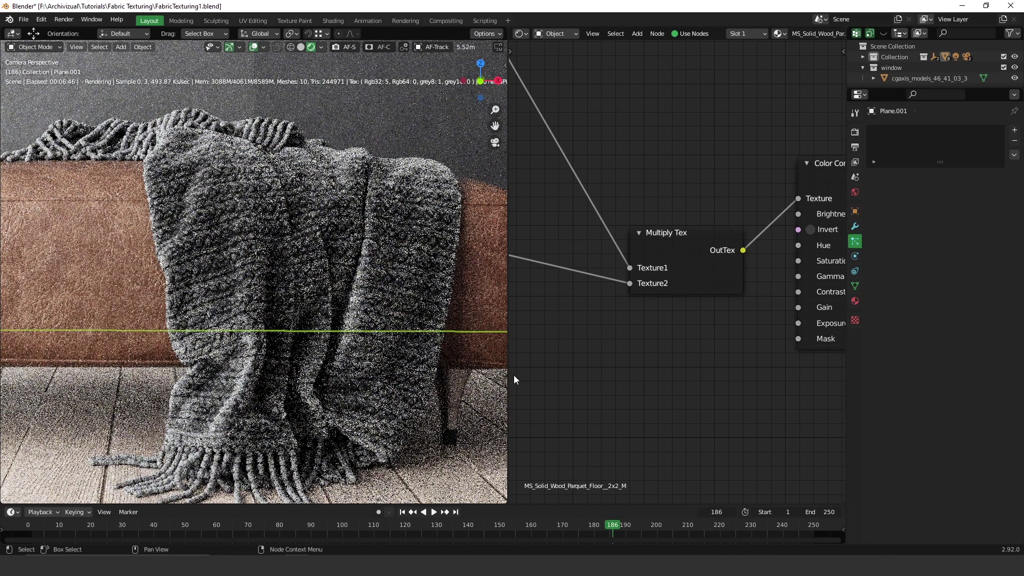
pyautogui.click(465, 279)
pyautogui.click(471, 417)
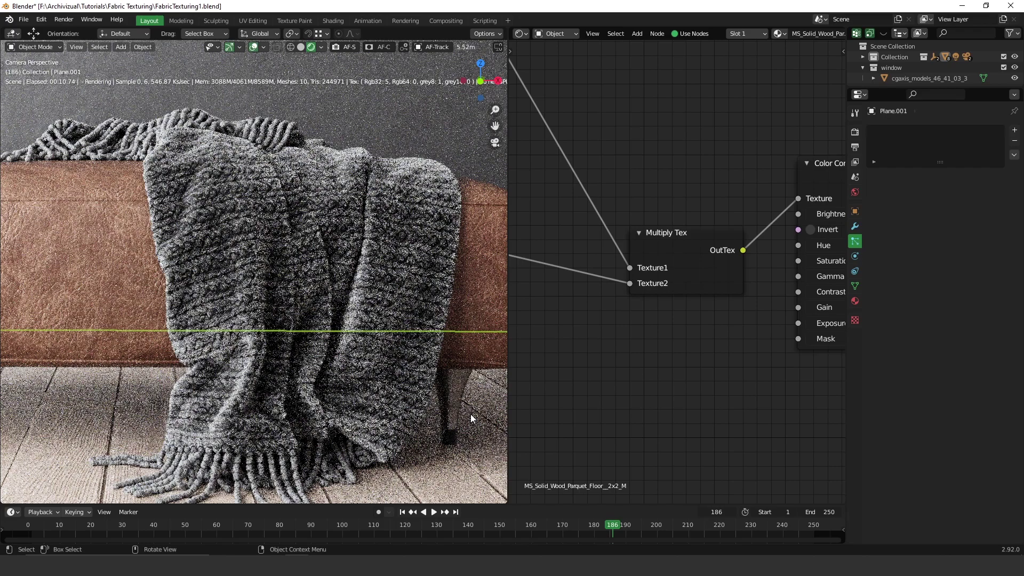
pyautogui.click(446, 117)
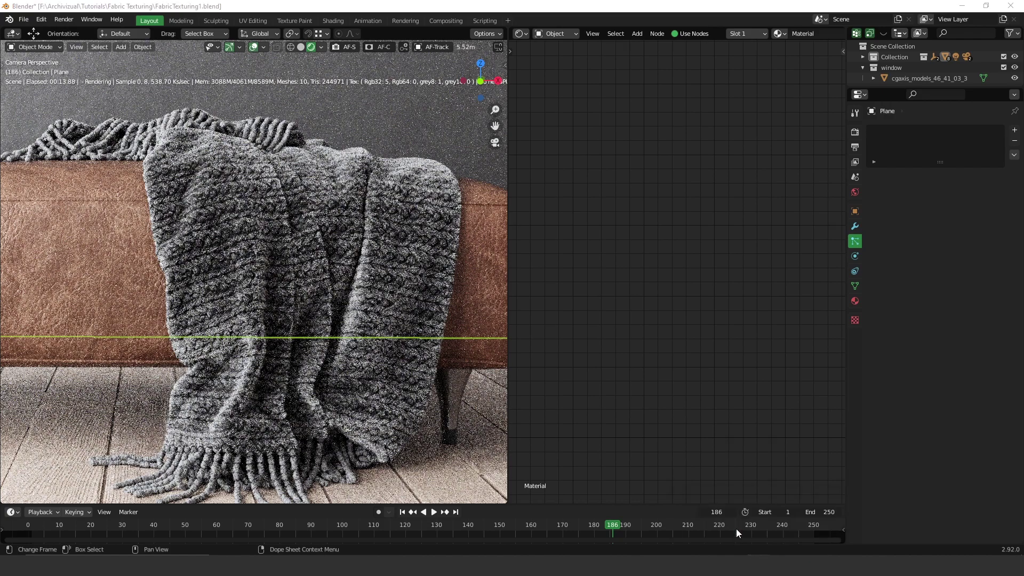
# Switch to the Fabric.jpg reference render in ImageGlass, examine the fine hairs along the throw's edge, and return to Blender
pyautogui.click(832, 565)
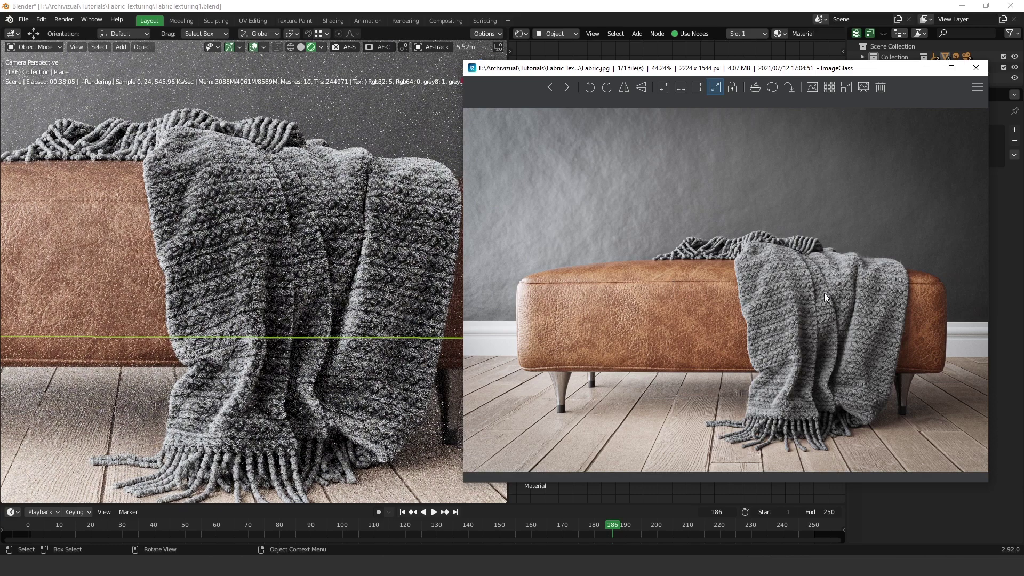
pyautogui.scroll(4, 824, 292)
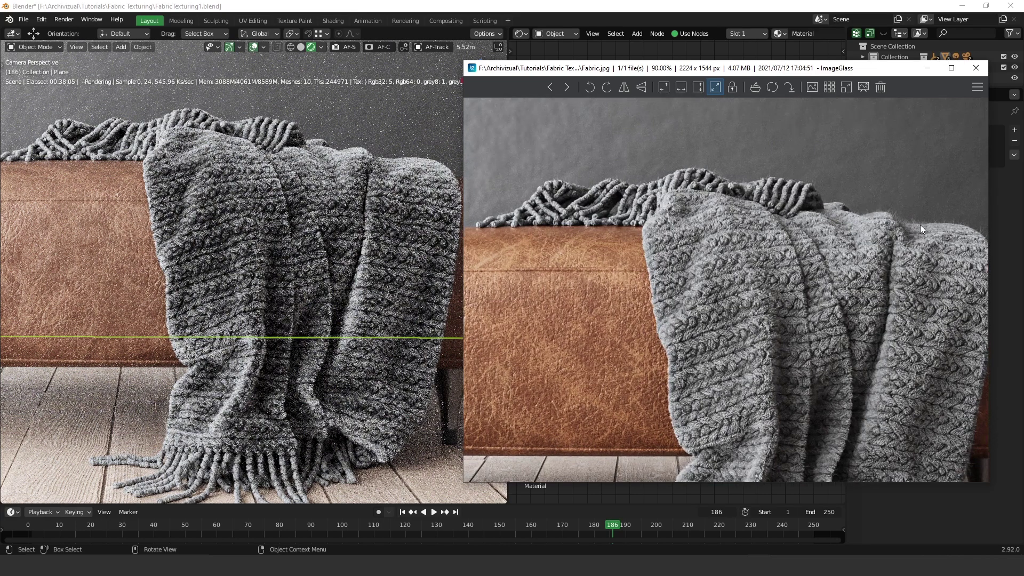
pyautogui.scroll(-4, 920, 224)
pyautogui.scroll(3, 781, 252)
pyautogui.scroll(5, 864, 256)
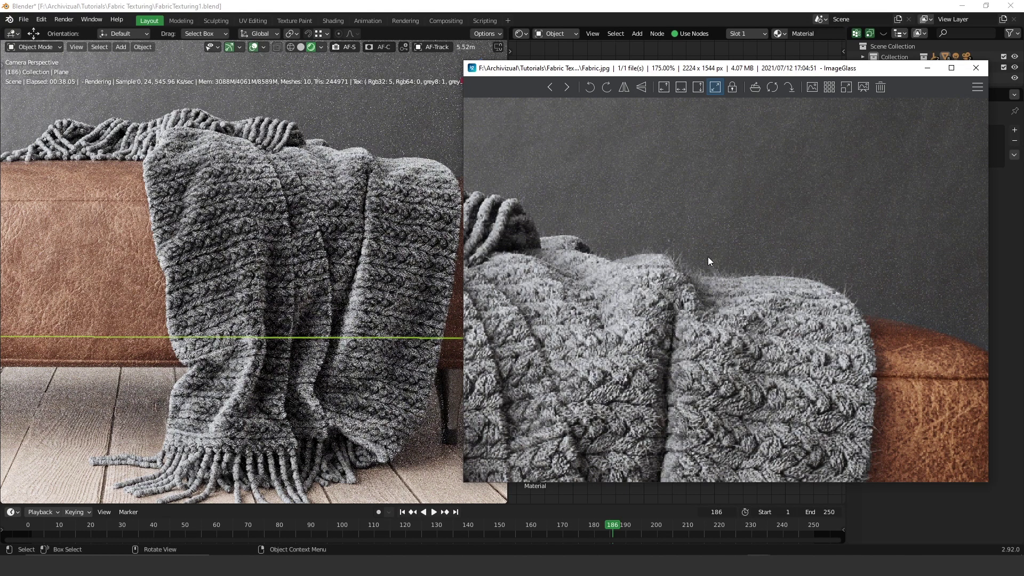
pyautogui.click(925, 68)
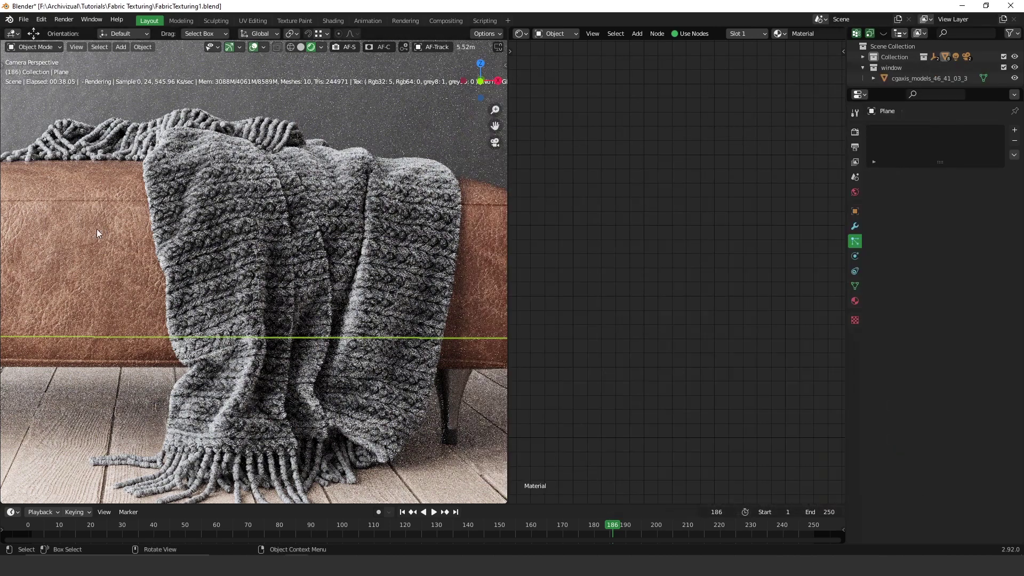
# Select the throw, switch the viewport to solid shading, and add a Hair particle system to it
pyautogui.click(309, 241)
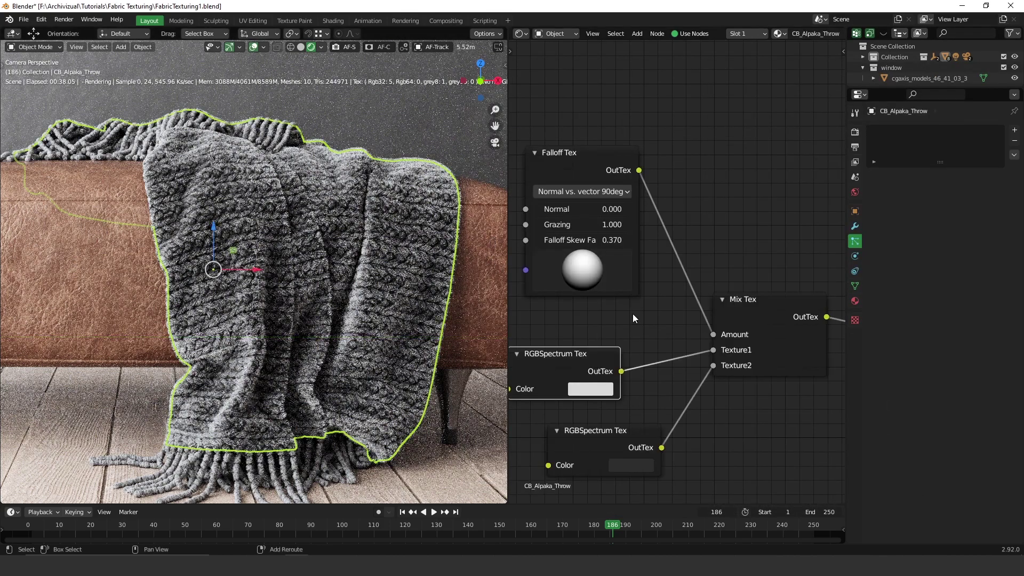
pyautogui.moveTo(633, 319); pyautogui.dragTo(742, 315, button='middle')
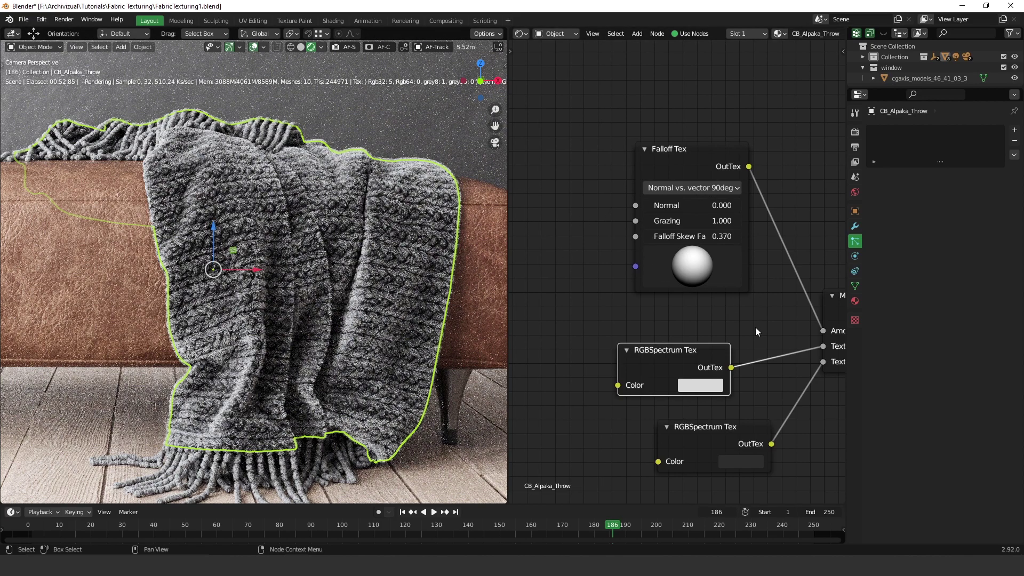
pyautogui.scroll(-2, 268, 322)
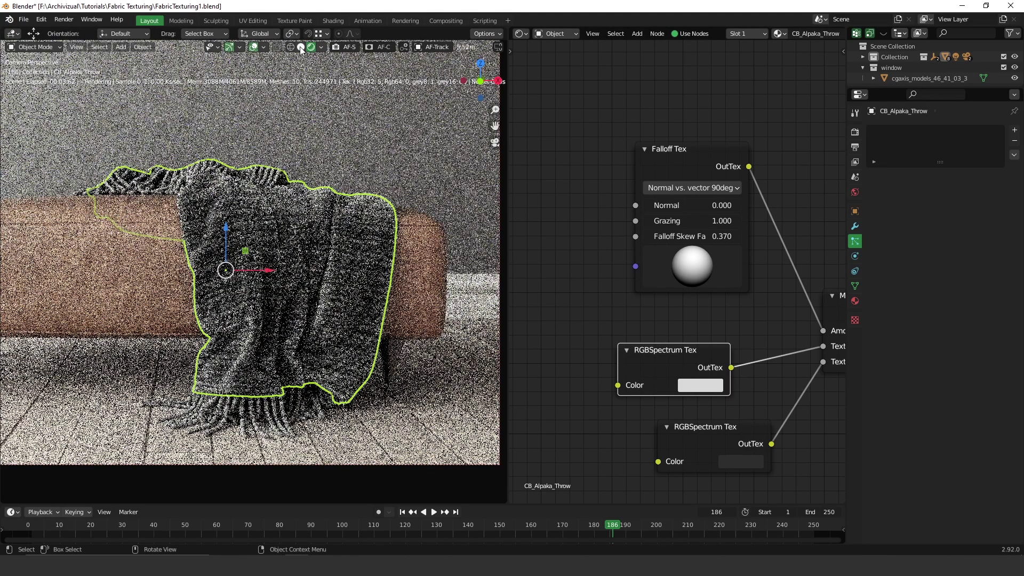
pyautogui.click(301, 47)
pyautogui.click(855, 227)
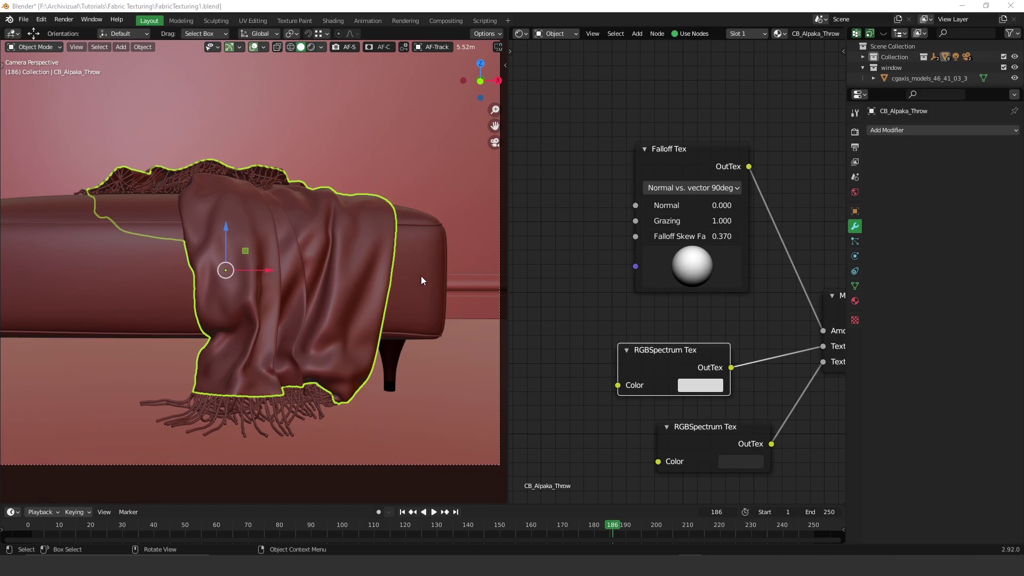
pyautogui.click(855, 242)
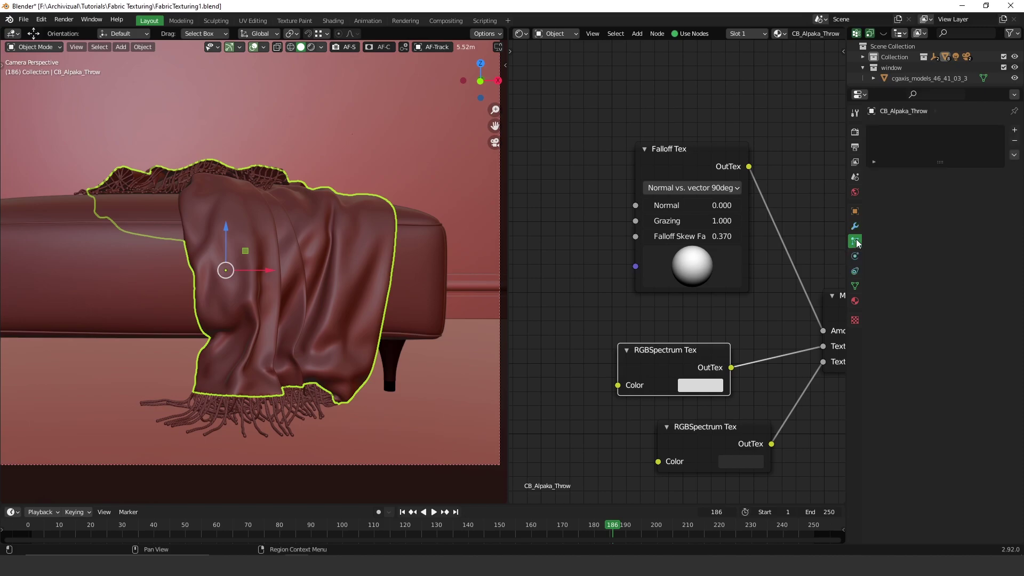
pyautogui.click(1014, 131)
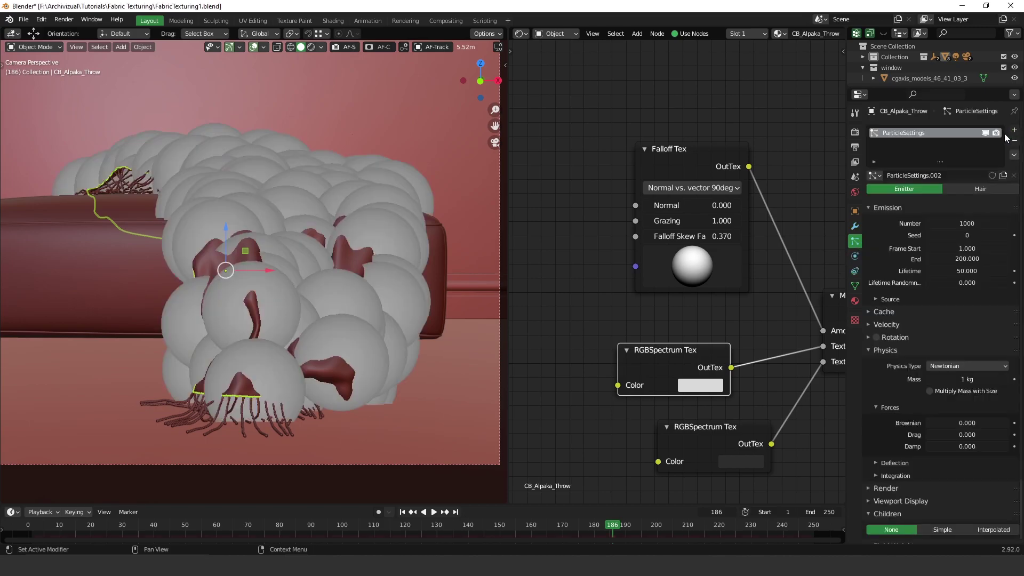
pyautogui.click(991, 190)
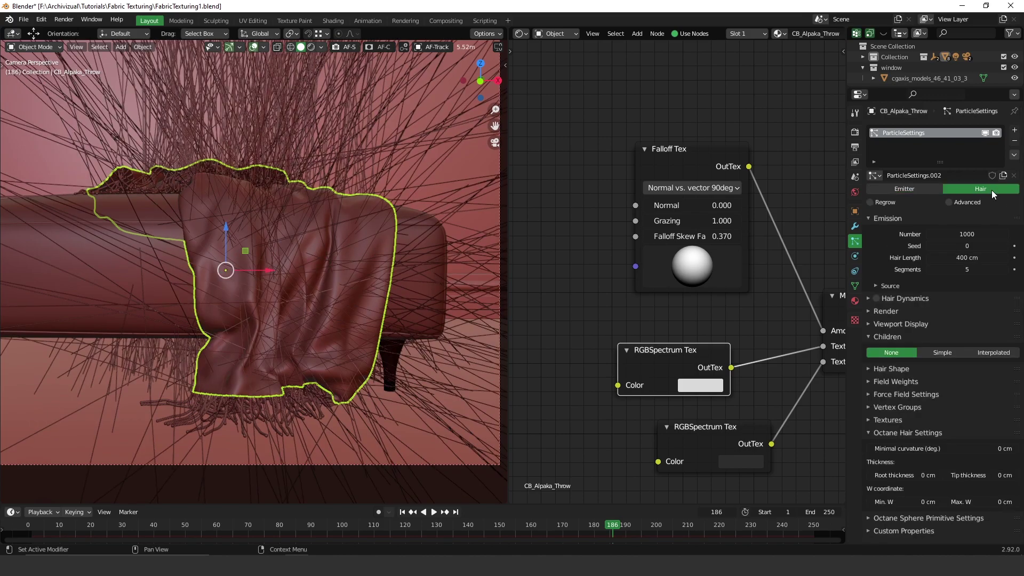
# Set the Hair Length of the throw's particle system to 0.5 cm
pyautogui.click(969, 257)
pyautogui.click(973, 258)
pyautogui.hotkey('ctrl', 'a')
pyautogui.write('0.5')
pyautogui.press('Return')
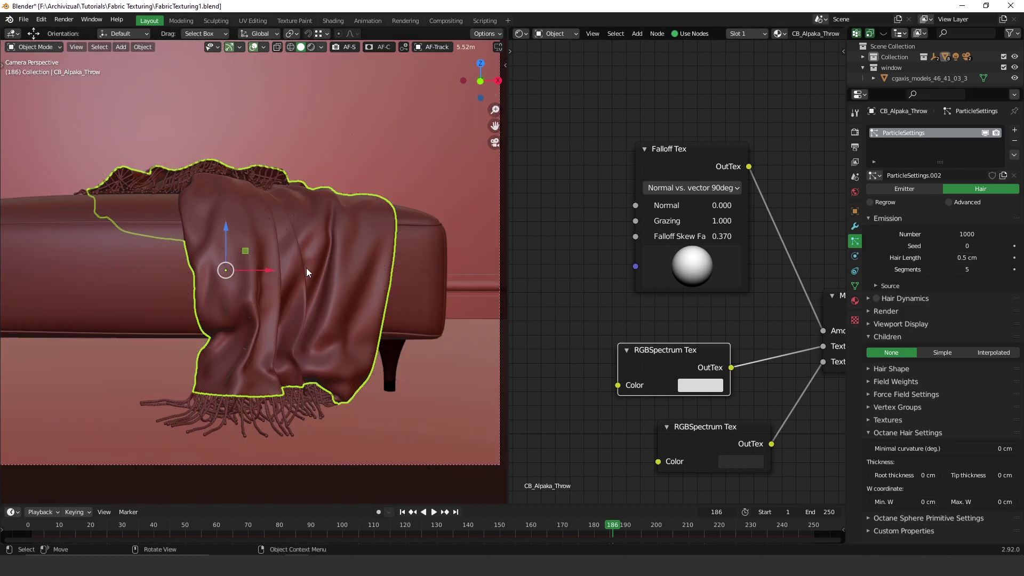
# Set the emission Number of the throw's hair particle system to 80000
pyautogui.scroll(10, 368, 186)
pyautogui.moveTo(472, 238); pyautogui.dragTo(368, 237, button='middle')
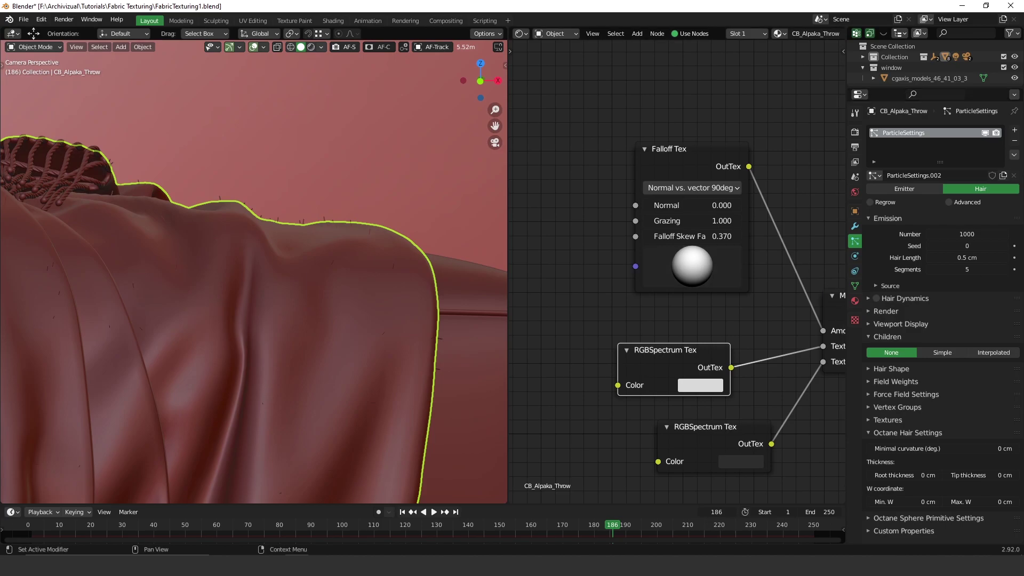
pyautogui.click(967, 235)
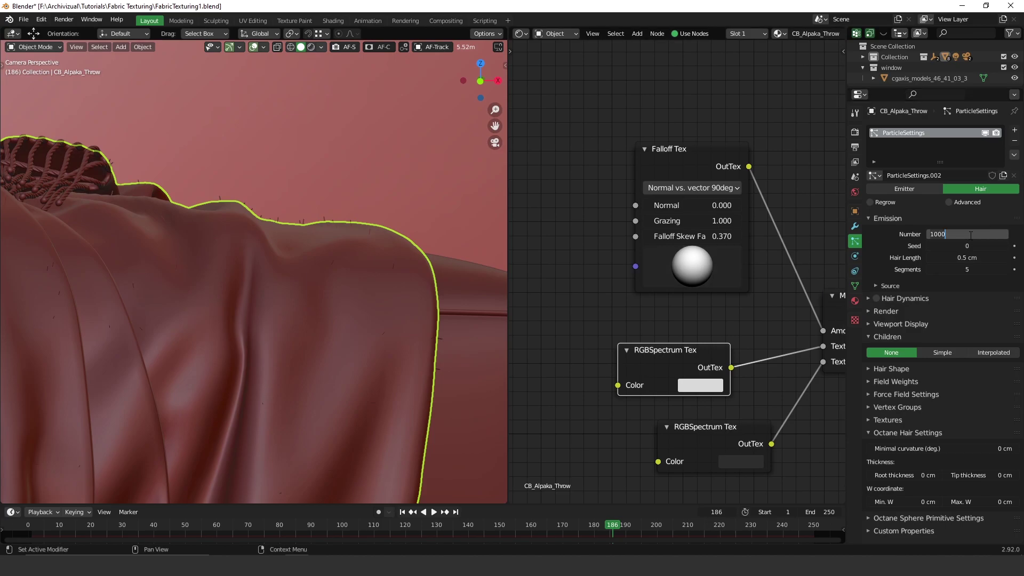
pyautogui.write('80000')
pyautogui.press('Return')
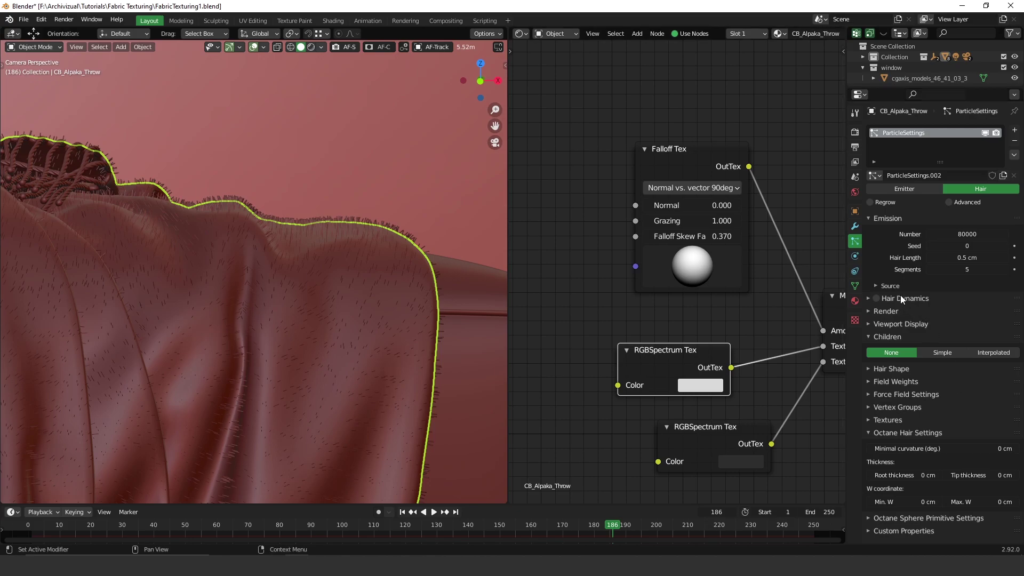
pyautogui.click(881, 325)
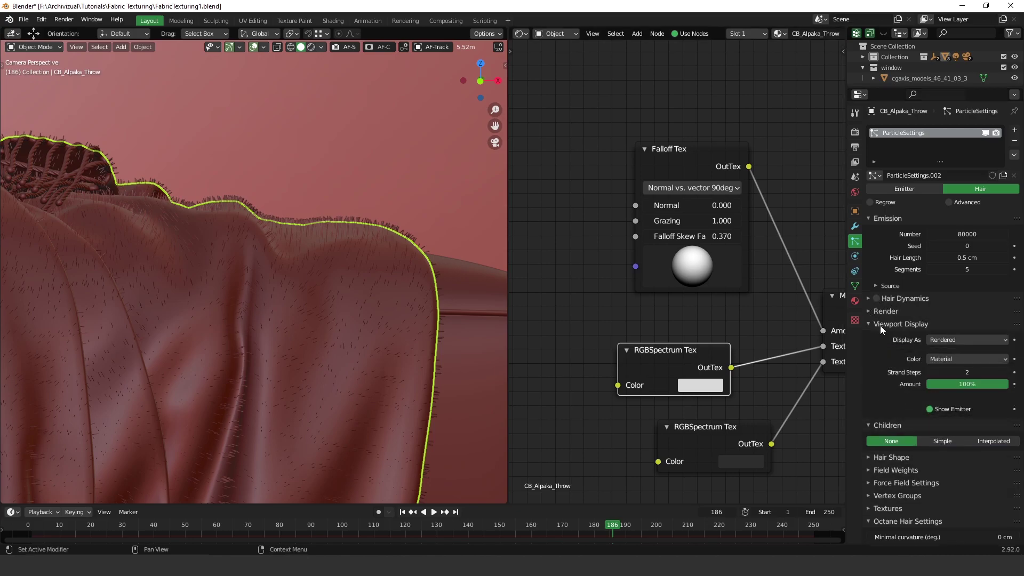
pyautogui.click(879, 324)
pyautogui.click(880, 311)
pyautogui.click(880, 312)
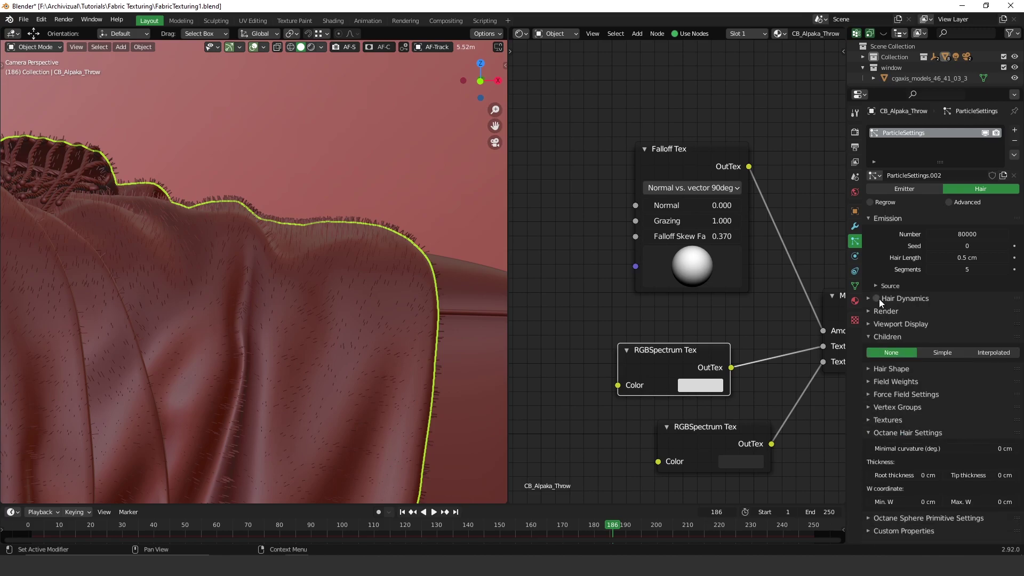
# Enable the Advanced hair options and set the Brownian force of the throw's hair to 0.005
pyautogui.click(949, 203)
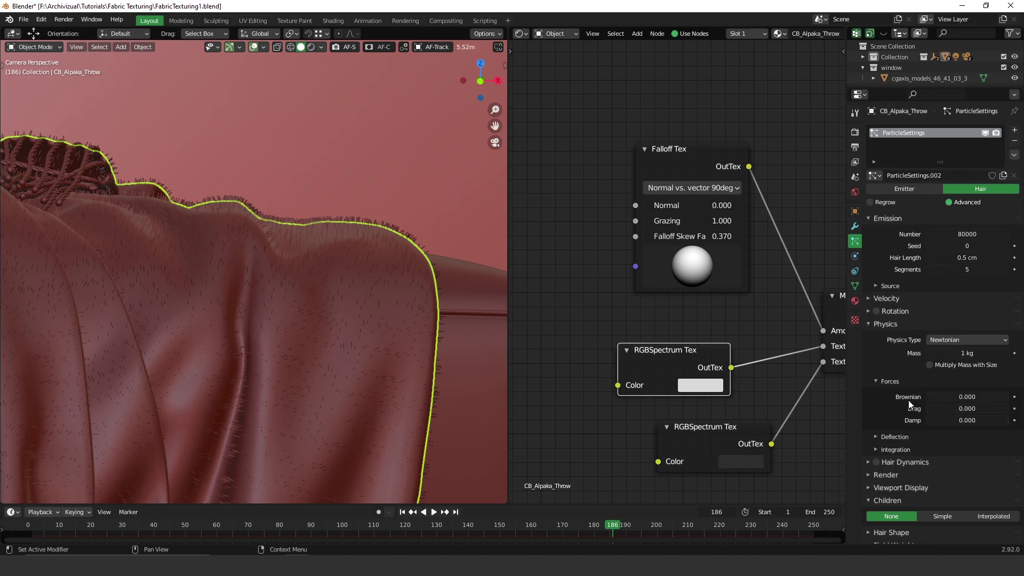
pyautogui.click(966, 397)
pyautogui.write('0.0')
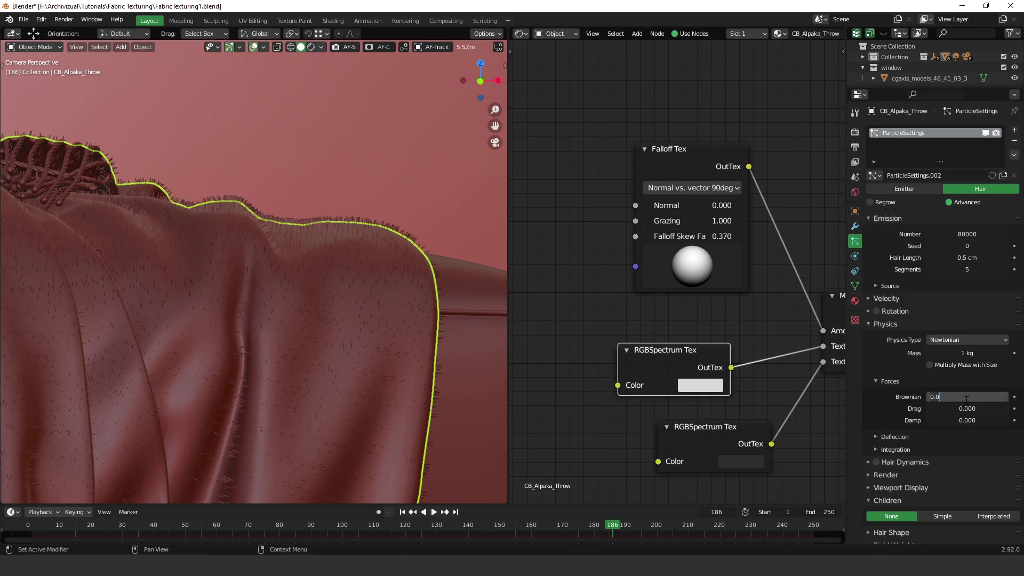
pyautogui.write('05')
pyautogui.press('Return')
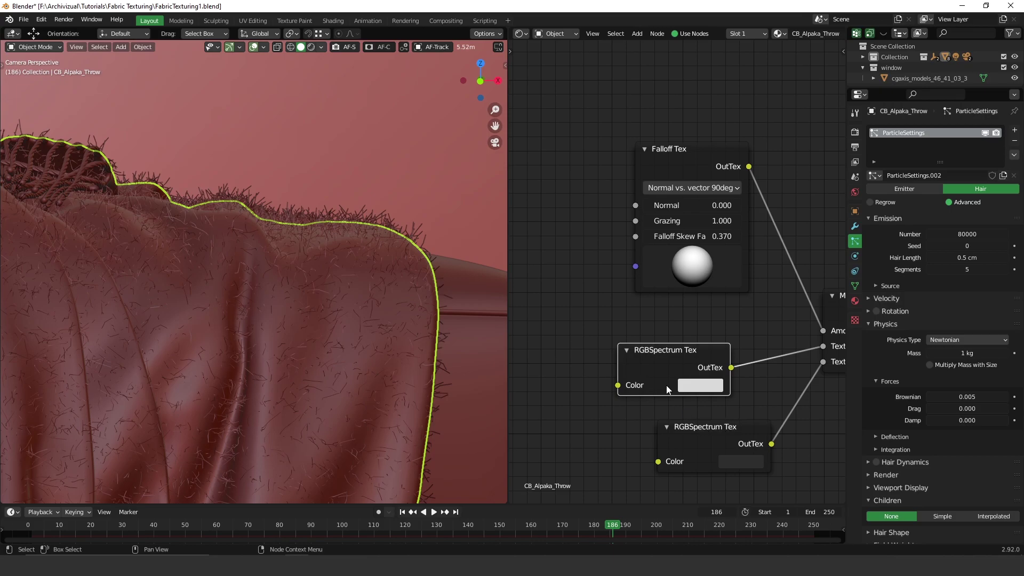
# Switch the viewport to rendered shading and set the Octane hair root thickness to 10 cm
pyautogui.click(311, 47)
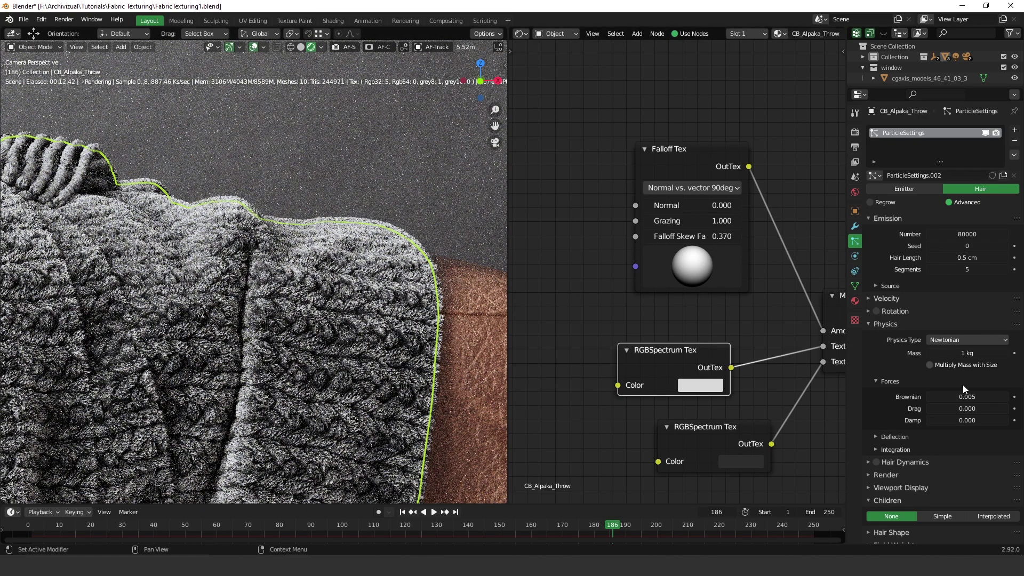
pyautogui.scroll(-7, 964, 382)
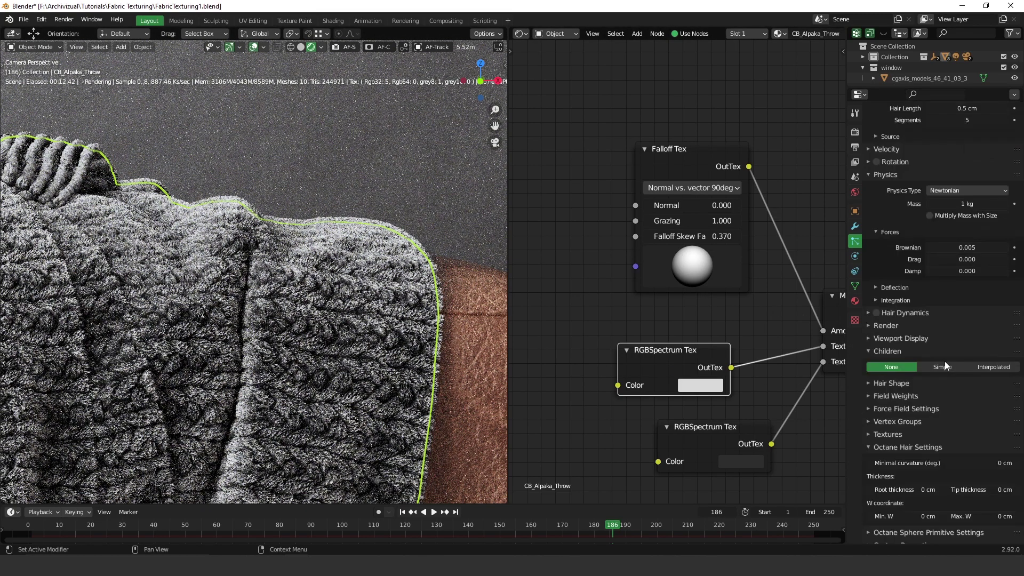
pyautogui.click(907, 481)
pyautogui.write('10')
pyautogui.press('Return')
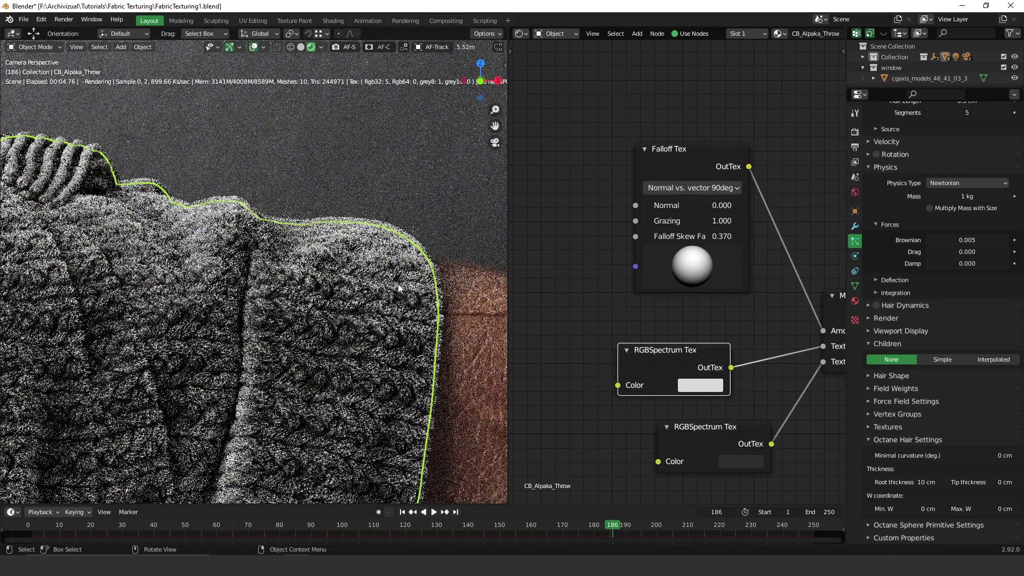
pyautogui.click(411, 219)
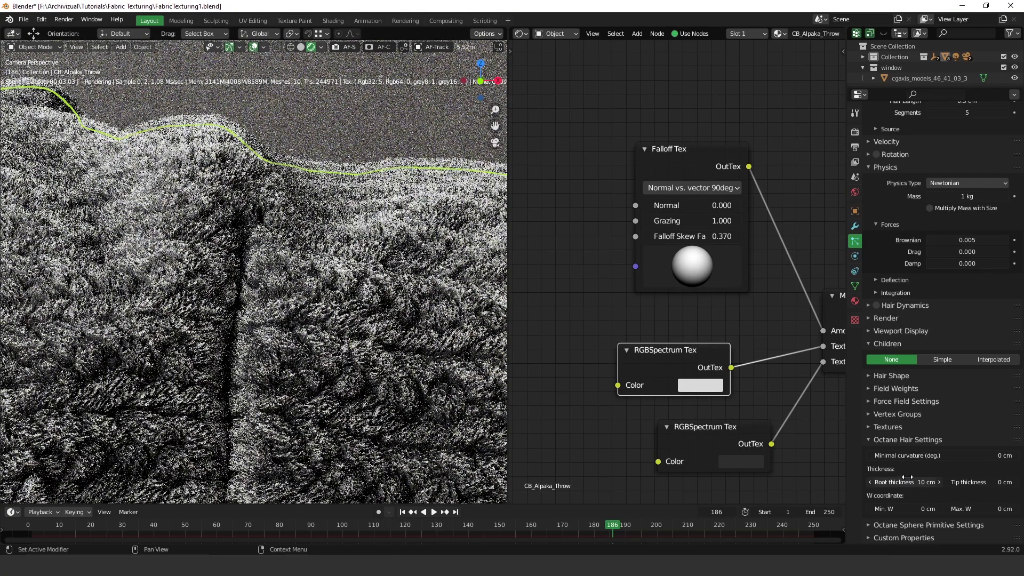
# Set the Octane hair root thickness to 50 cm and the tip thickness to 3 cm
pyautogui.click(907, 477)
pyautogui.write('50')
pyautogui.press('Return')
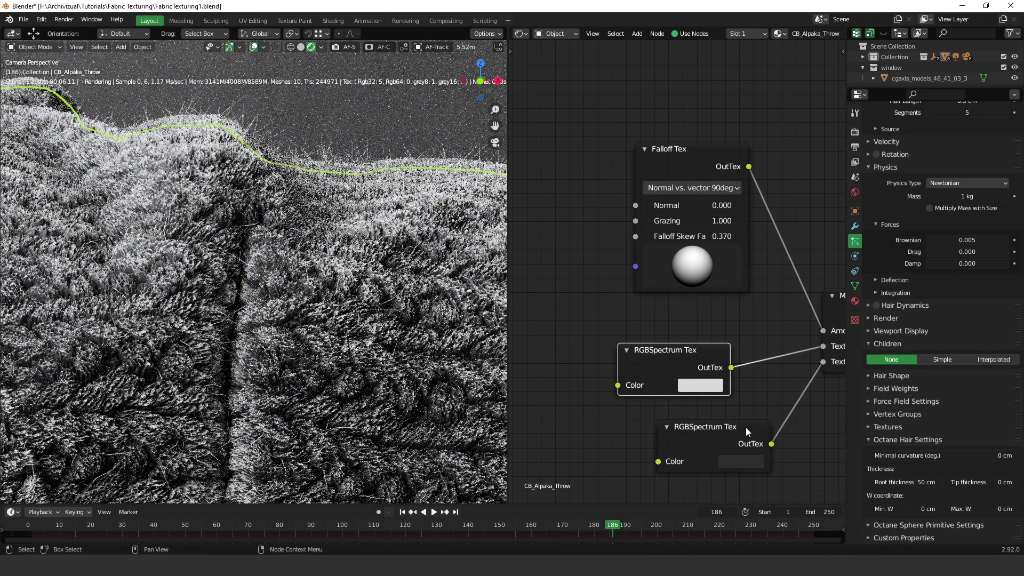
pyautogui.click(1004, 482)
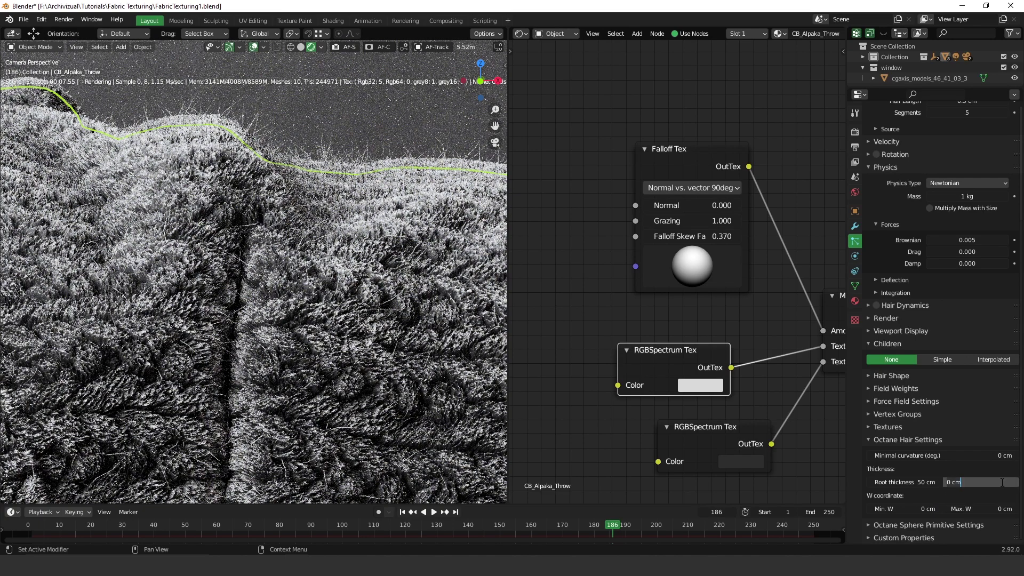
pyautogui.hotkey('ctrl', 'a')
pyautogui.write('3')
pyautogui.press('Return')
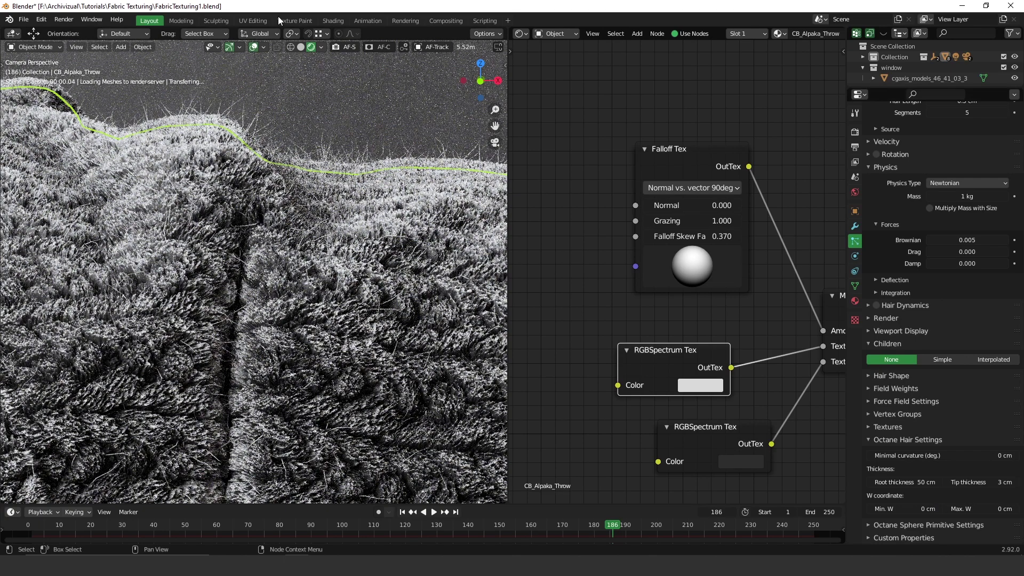
# Return the viewport to solid shading with the whole throw in view and render the image
pyautogui.scroll(2, 396, 190)
pyautogui.scroll(-3, 316, 238)
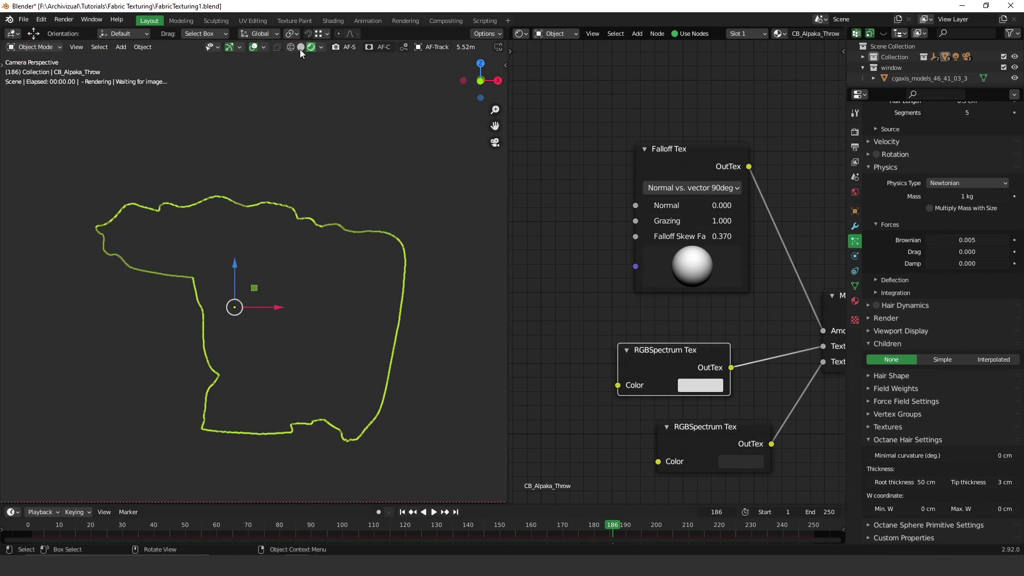
pyautogui.click(301, 47)
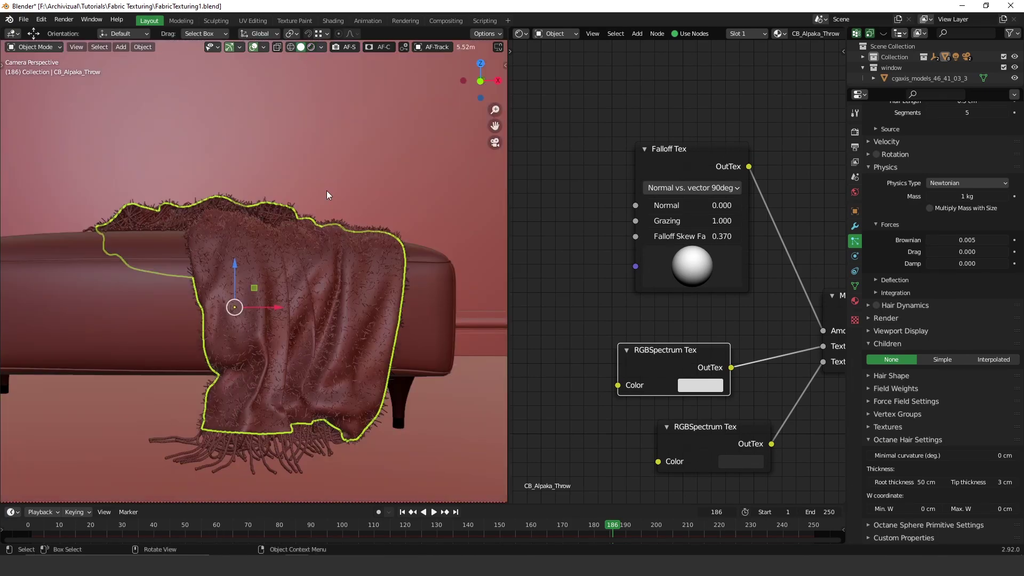
pyautogui.press('F12')
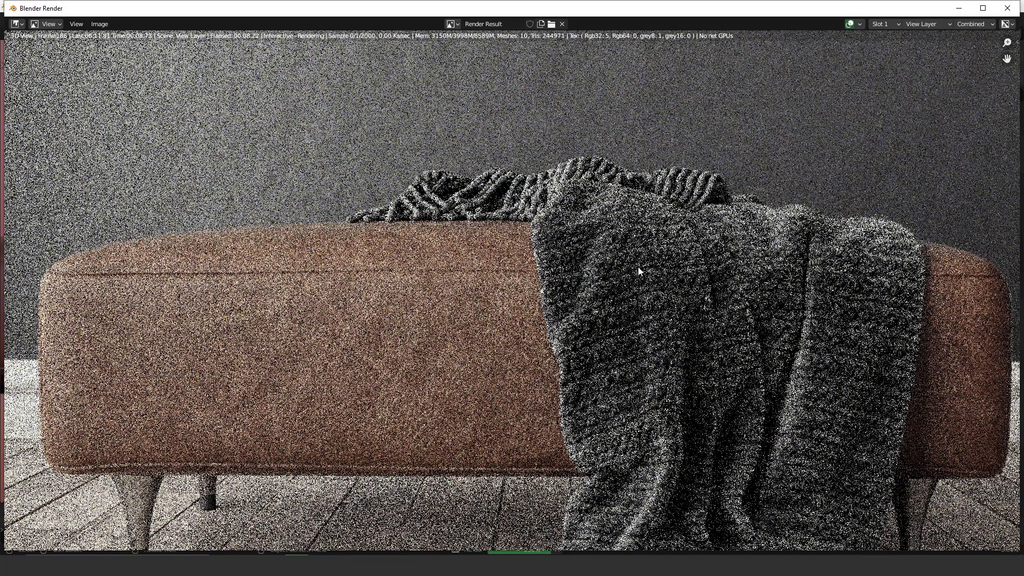
# Examine the haired throw in the render, both close up and as a whole against the footstool
pyautogui.scroll(-2, 638, 276)
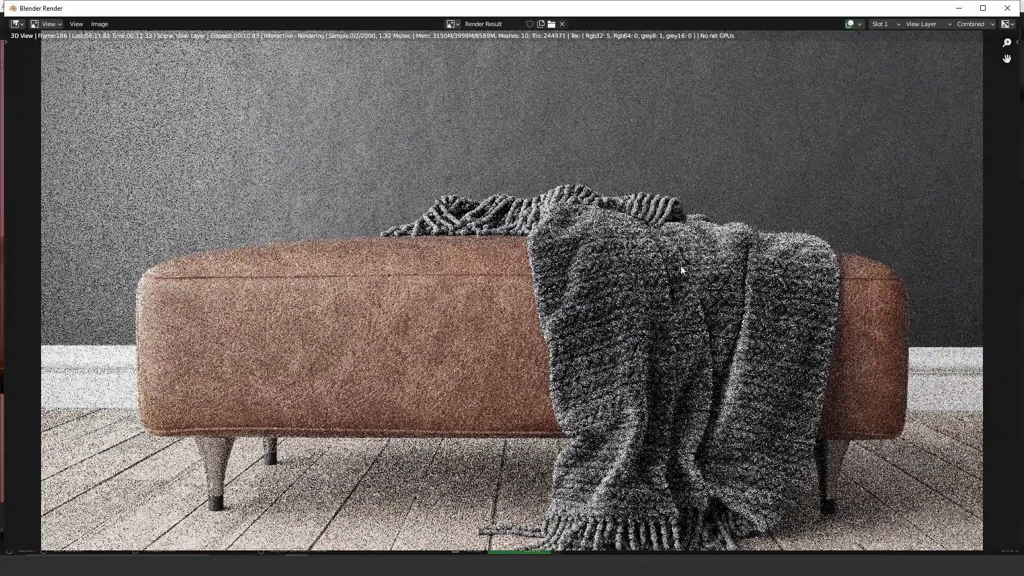
pyautogui.moveTo(753, 253); pyautogui.dragTo(651, 239, button='middle')
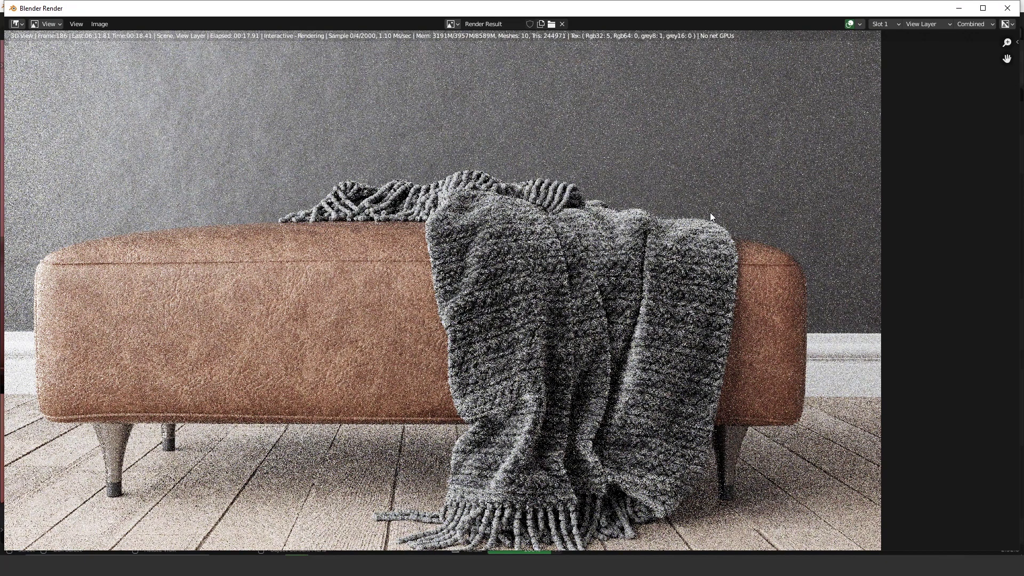
pyautogui.scroll(5, 710, 213)
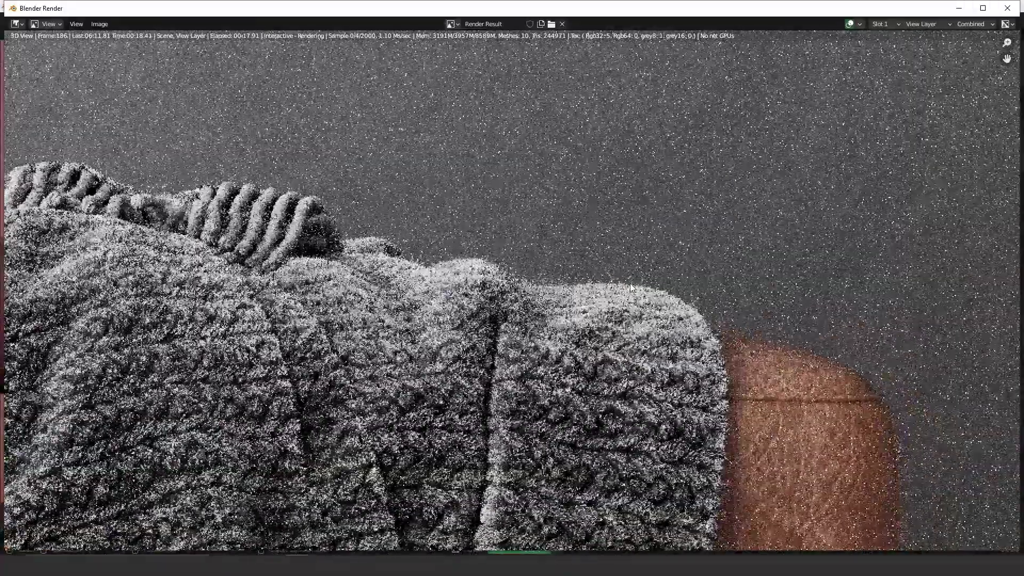
pyautogui.scroll(-4, 629, 286)
pyautogui.moveTo(536, 289); pyautogui.dragTo(670, 273, button='middle')
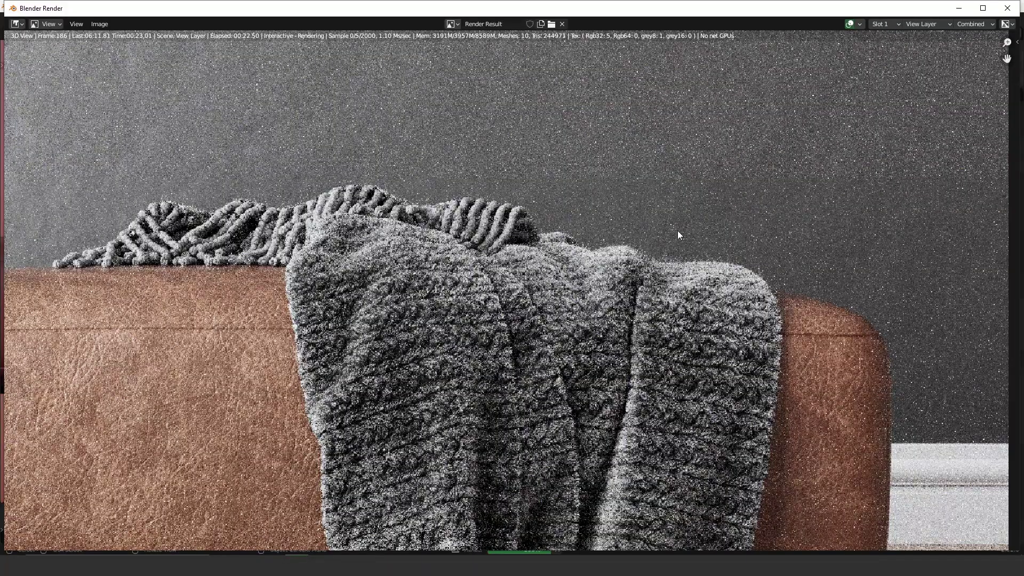
pyautogui.scroll(-3, 682, 236)
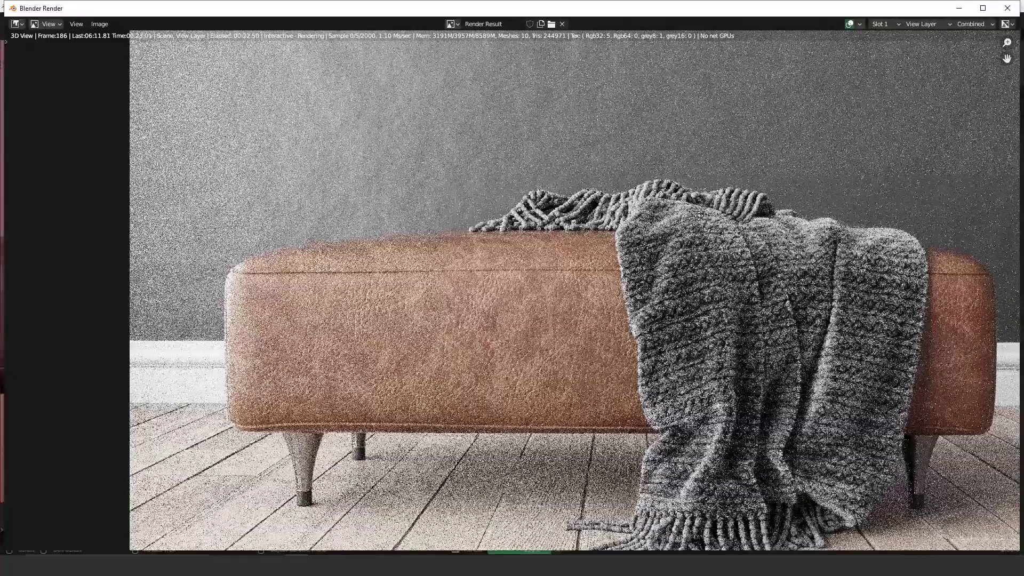
pyautogui.moveTo(744, 240); pyautogui.dragTo(641, 210, button='middle')
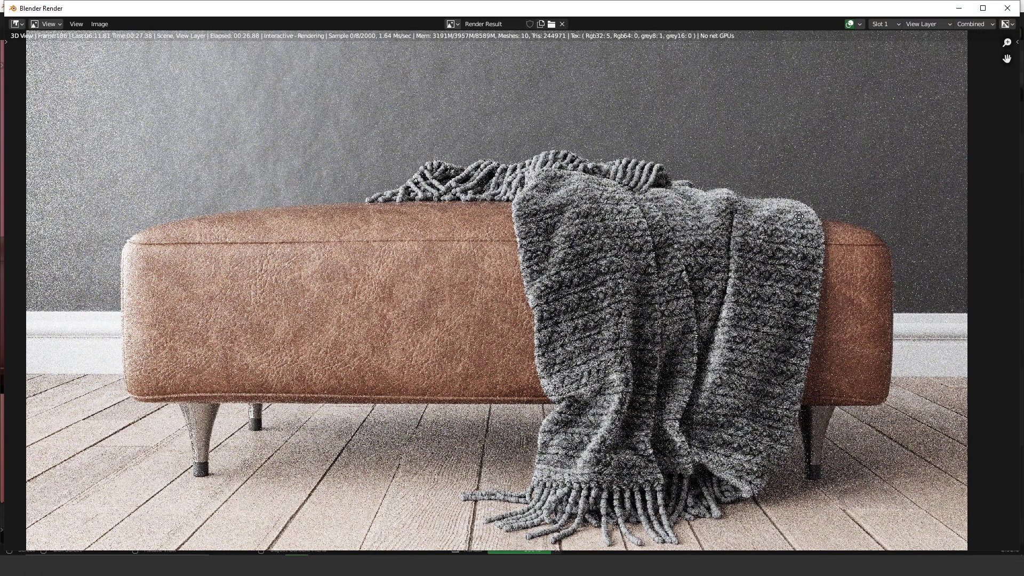
# Examine the rendered hairs along the throw's upper edge and fringe, and bring up the Fabric.jpg reference in ImageGlass for comparison
pyautogui.scroll(3, 658, 261)
pyautogui.moveTo(657, 242); pyautogui.dragTo(516, 284, button='middle')
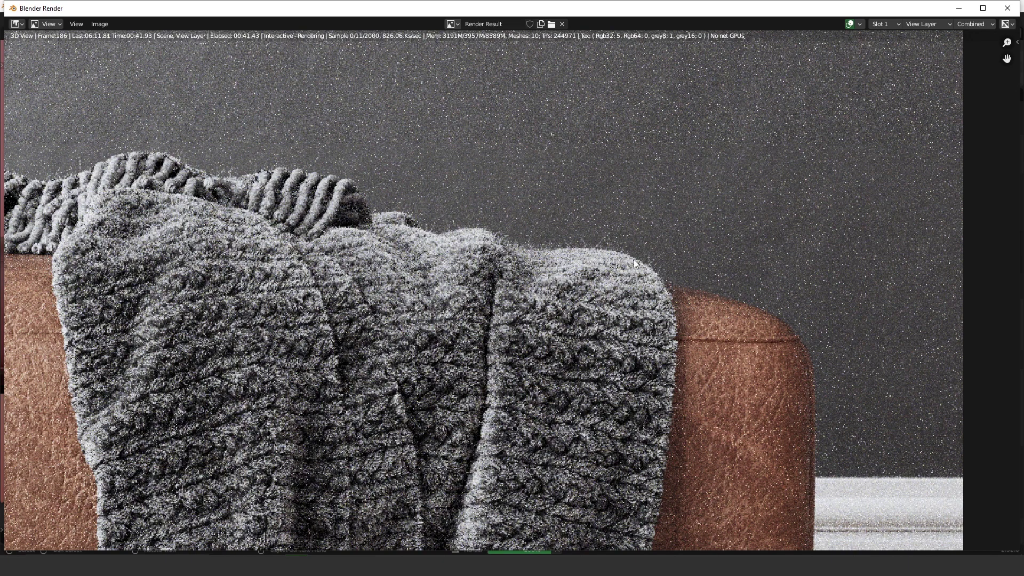
pyautogui.scroll(2, 658, 238)
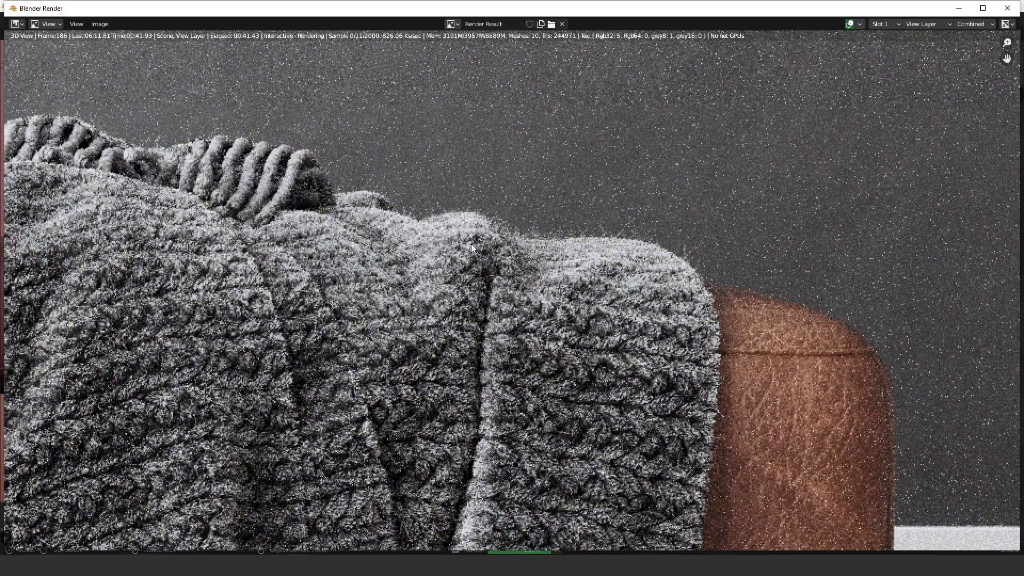
pyautogui.scroll(-2, 474, 244)
pyautogui.scroll(1, 471, 244)
pyautogui.moveTo(491, 276); pyautogui.dragTo(642, 276, button='middle')
pyautogui.scroll(3, 506, 232)
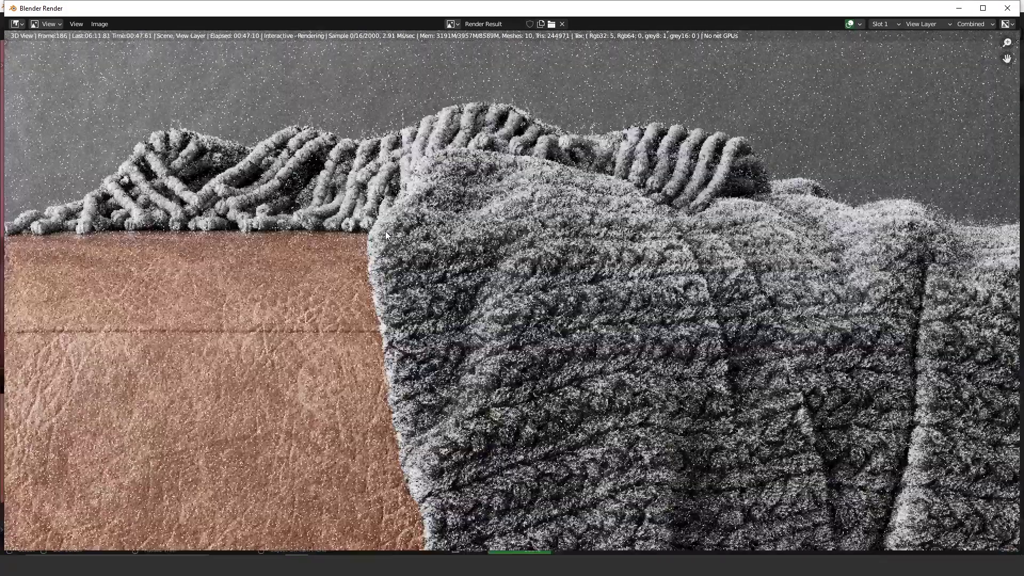
pyautogui.scroll(-2, 423, 308)
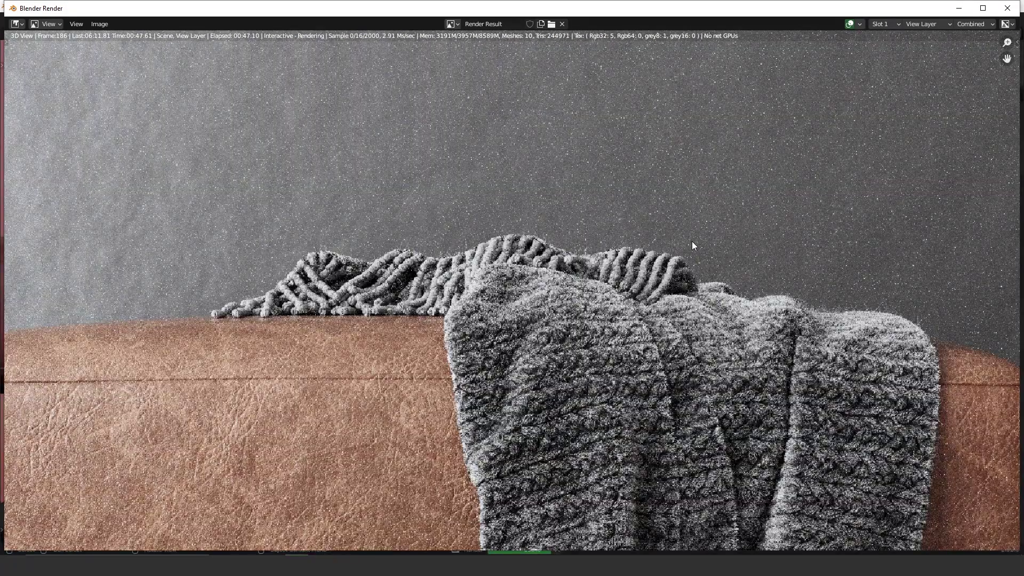
pyautogui.moveTo(760, 278); pyautogui.dragTo(670, 270, button='middle')
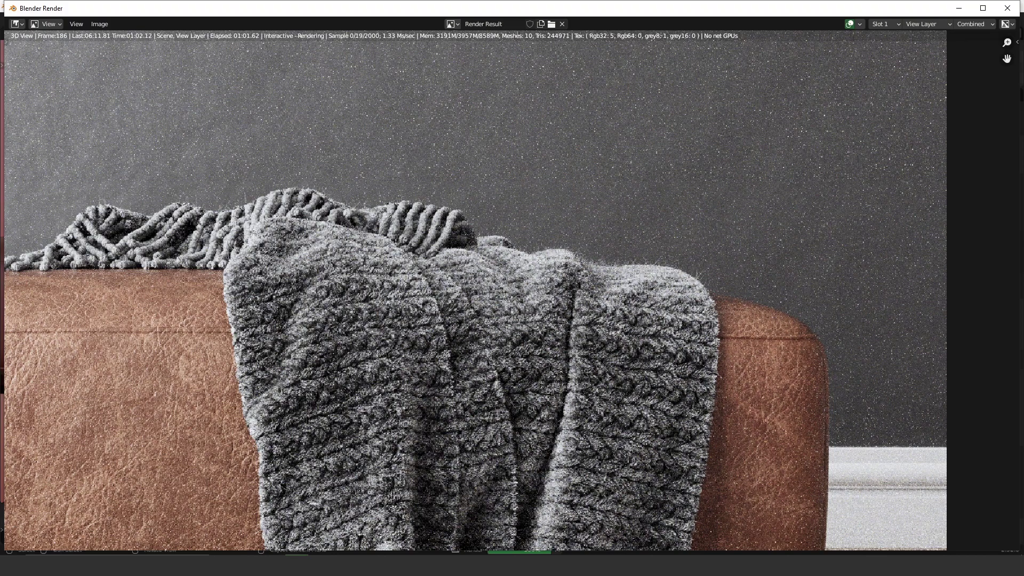
pyautogui.click(732, 514)
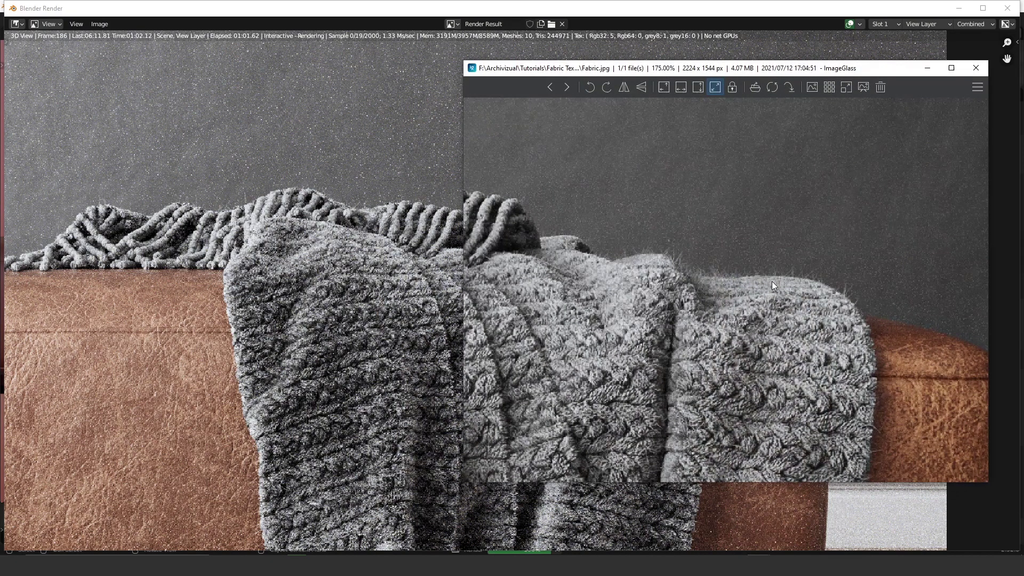